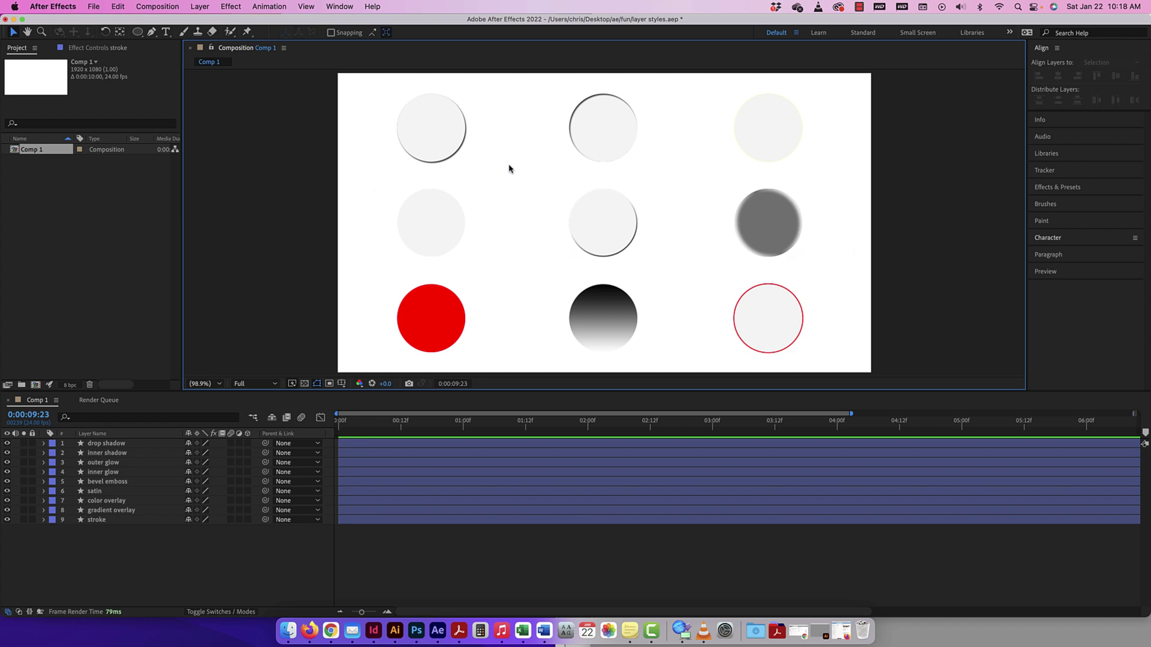
- Add a text layer reading "HELLO MY FREIND" just below the upper-left circle
click(138, 32)
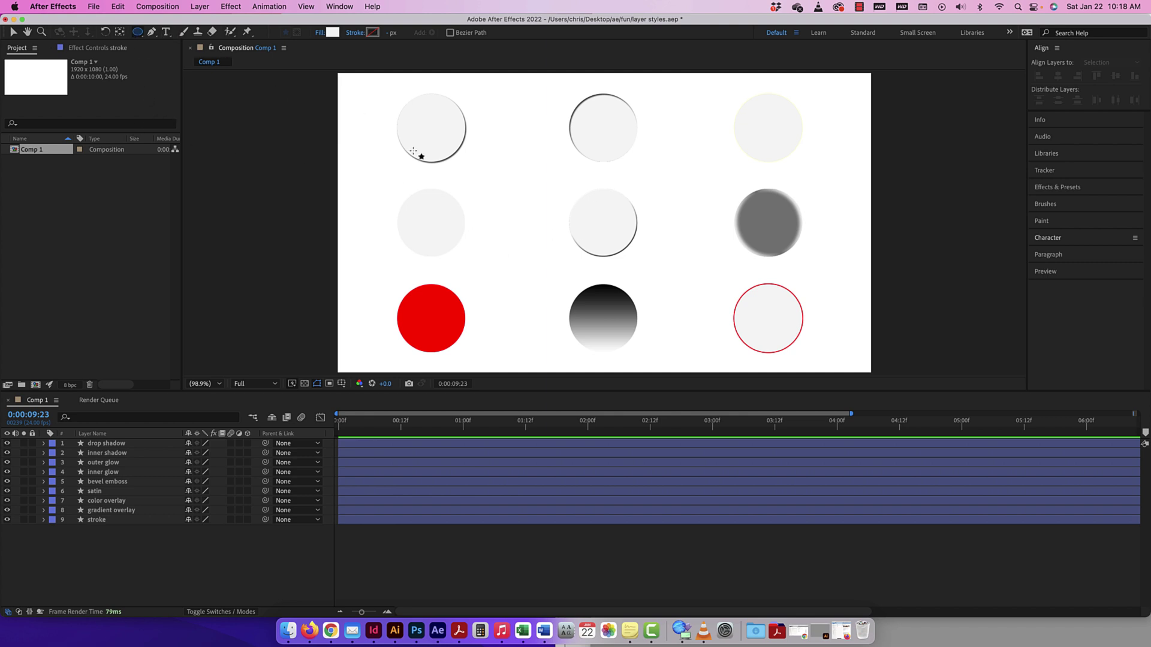
click(166, 32)
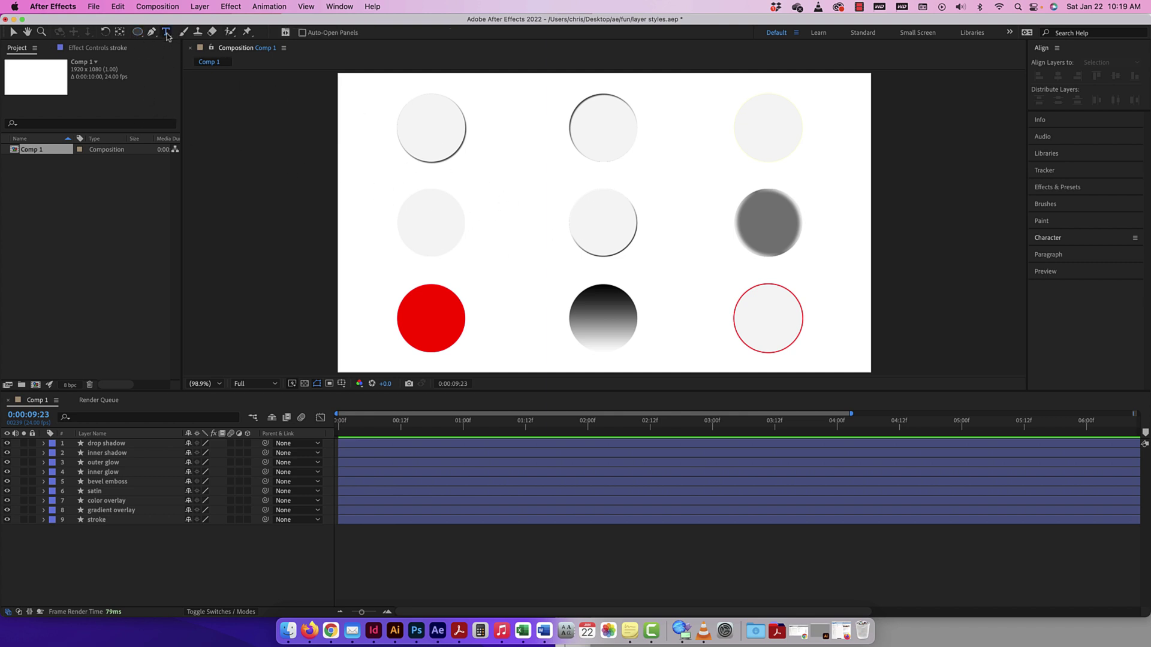
click(486, 177)
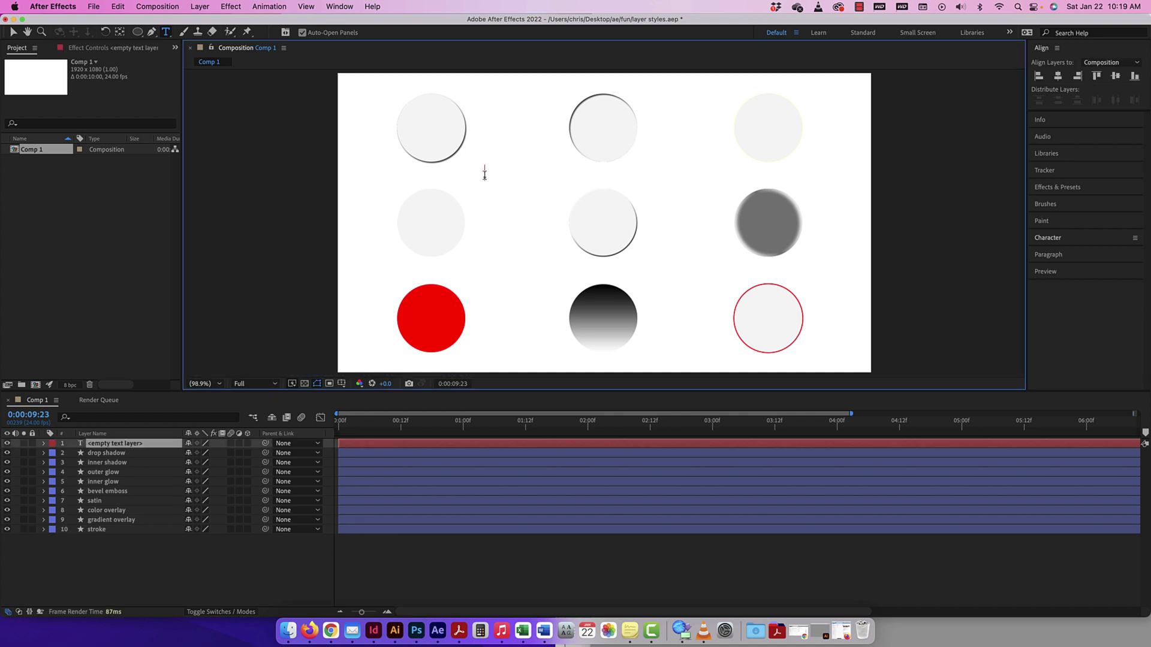
text(HELLO MY FREIND)
click(13, 31)
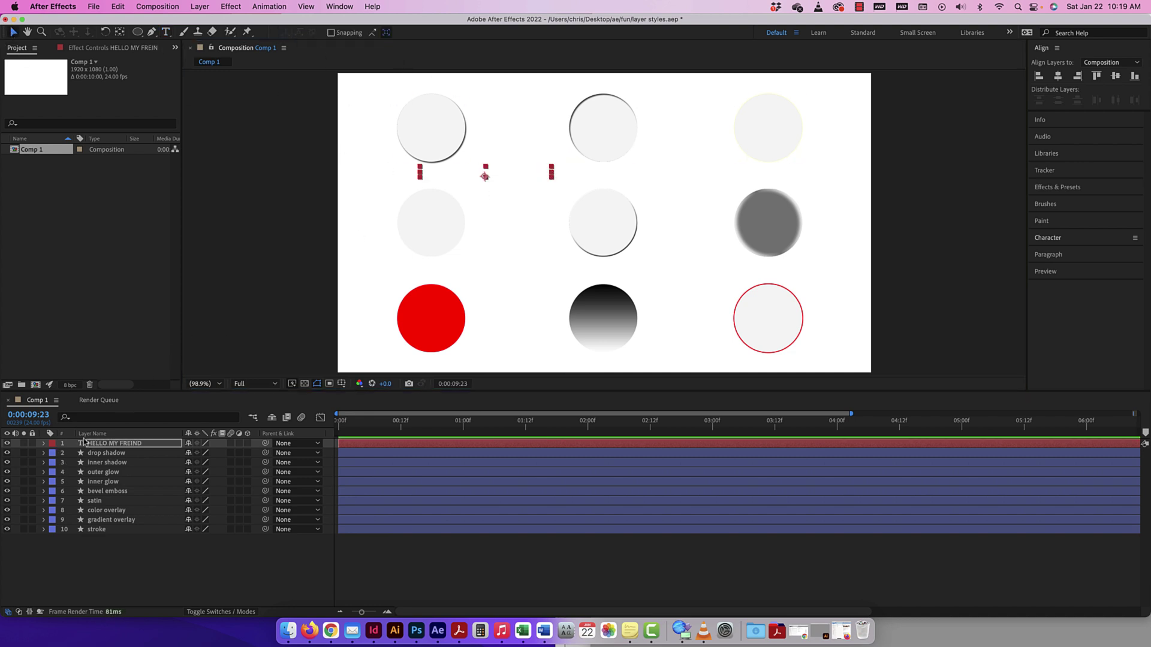
- Set the fill colour of the whole greeting text to red FF0000
double_click(514, 176)
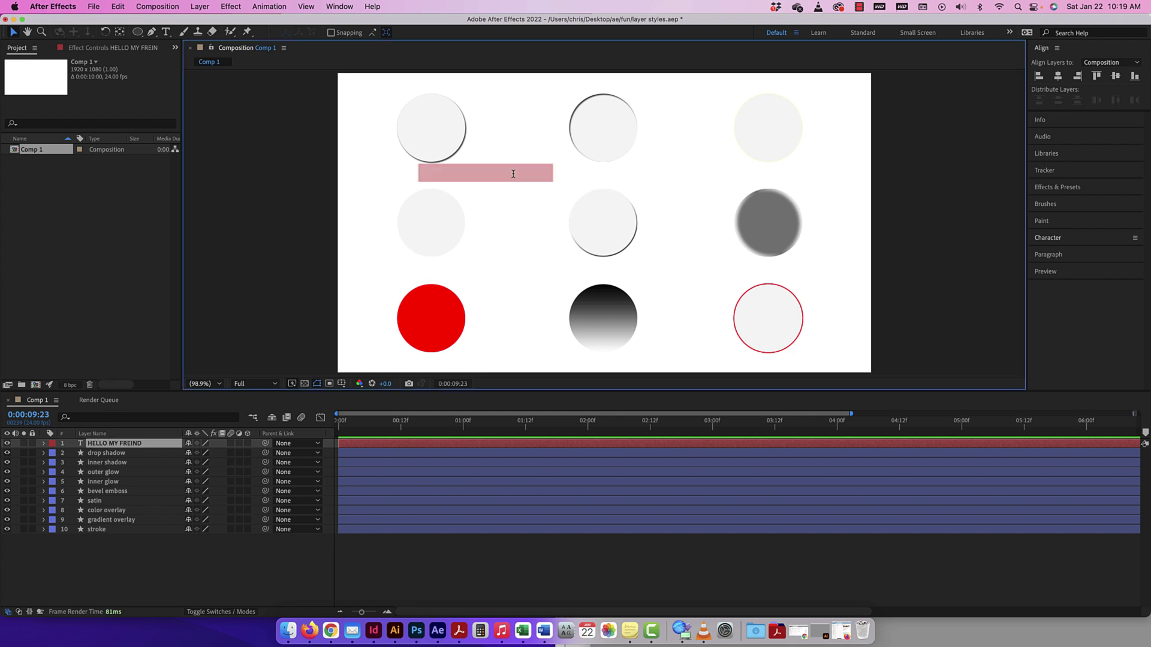
click(1072, 237)
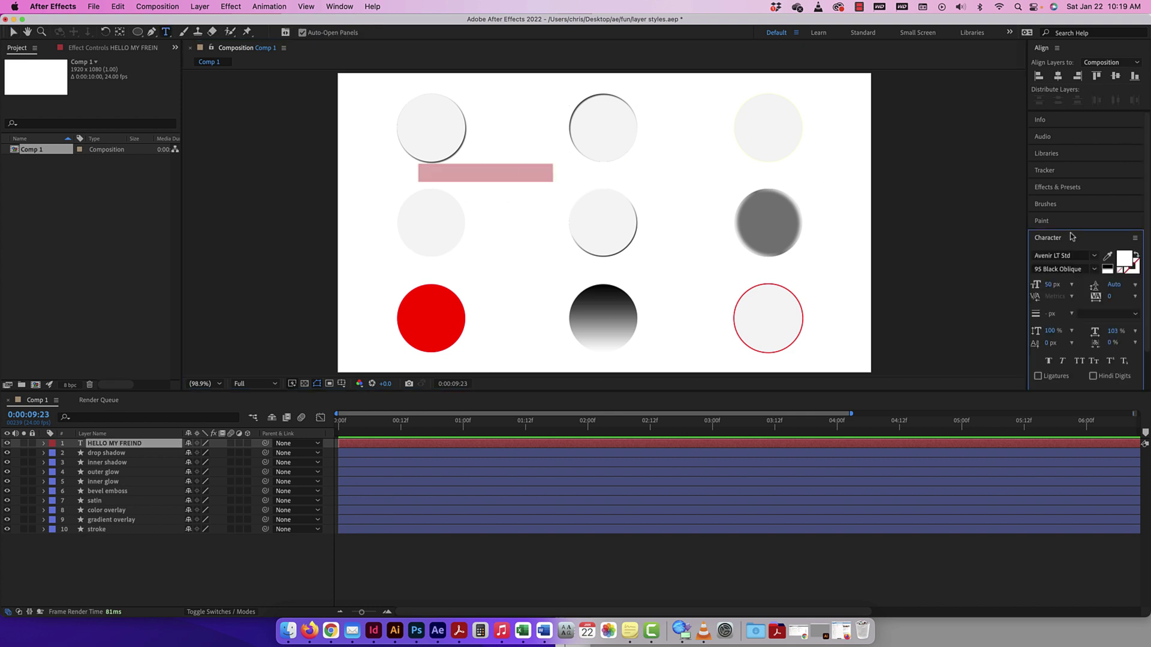
click(1125, 262)
drag(791, 359, 894, 332)
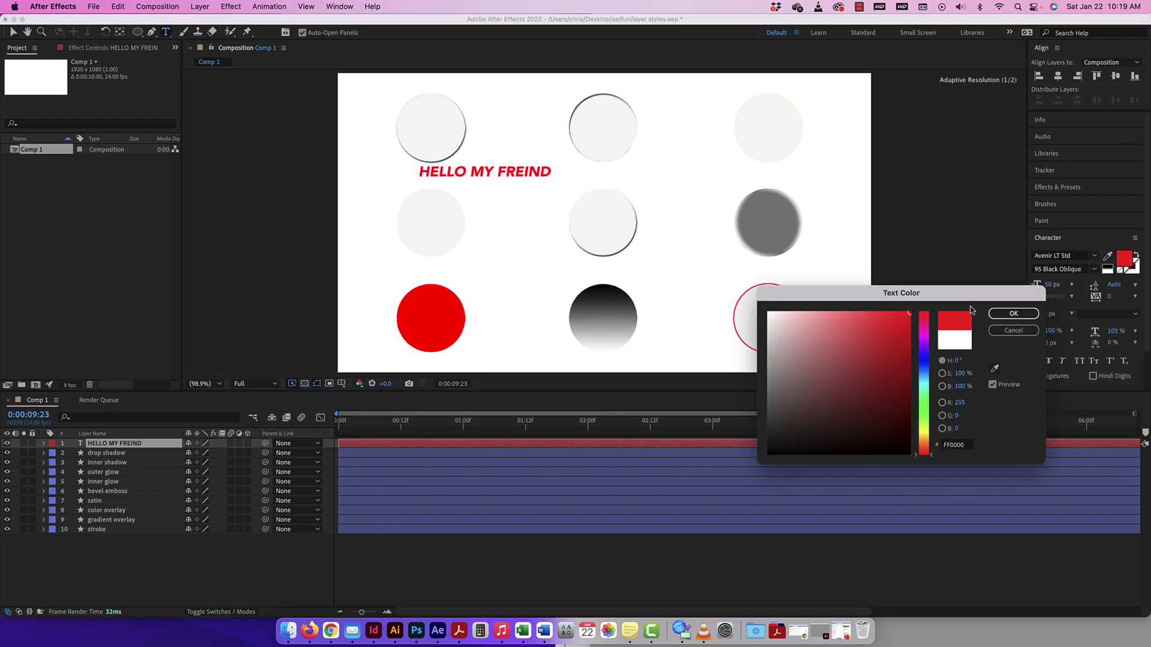
click(1013, 313)
click(12, 32)
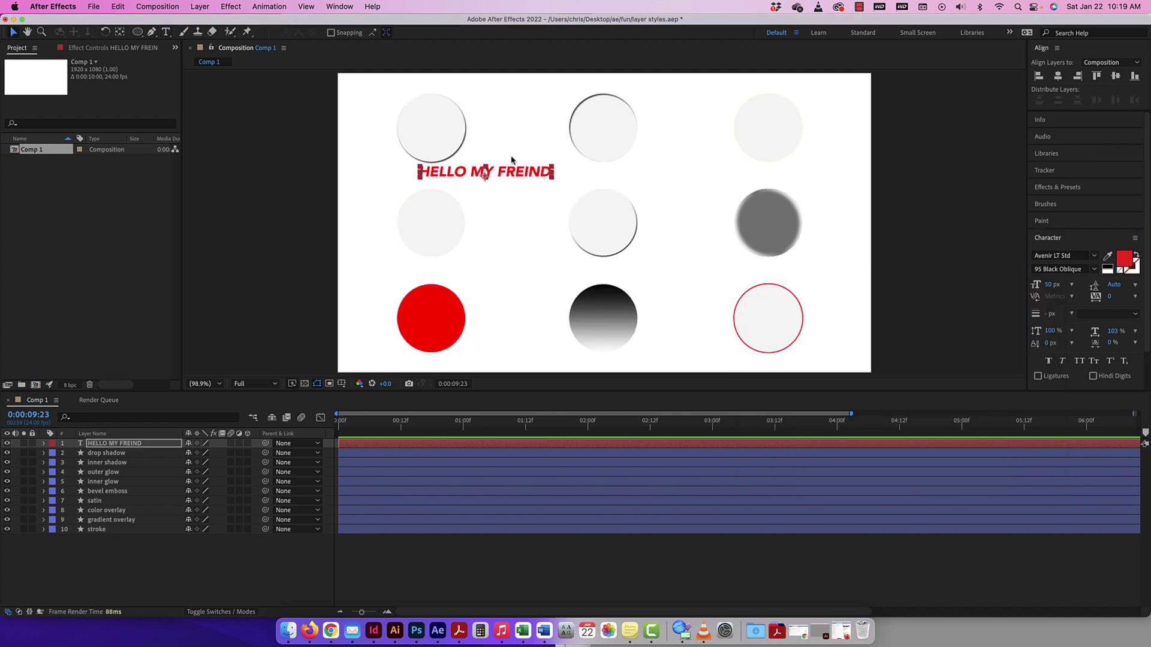
- Shift the greeting text slightly to the right and correct its wording to "HELLO MY FRIEND"
drag(513, 175, 549, 181)
double_click(548, 180)
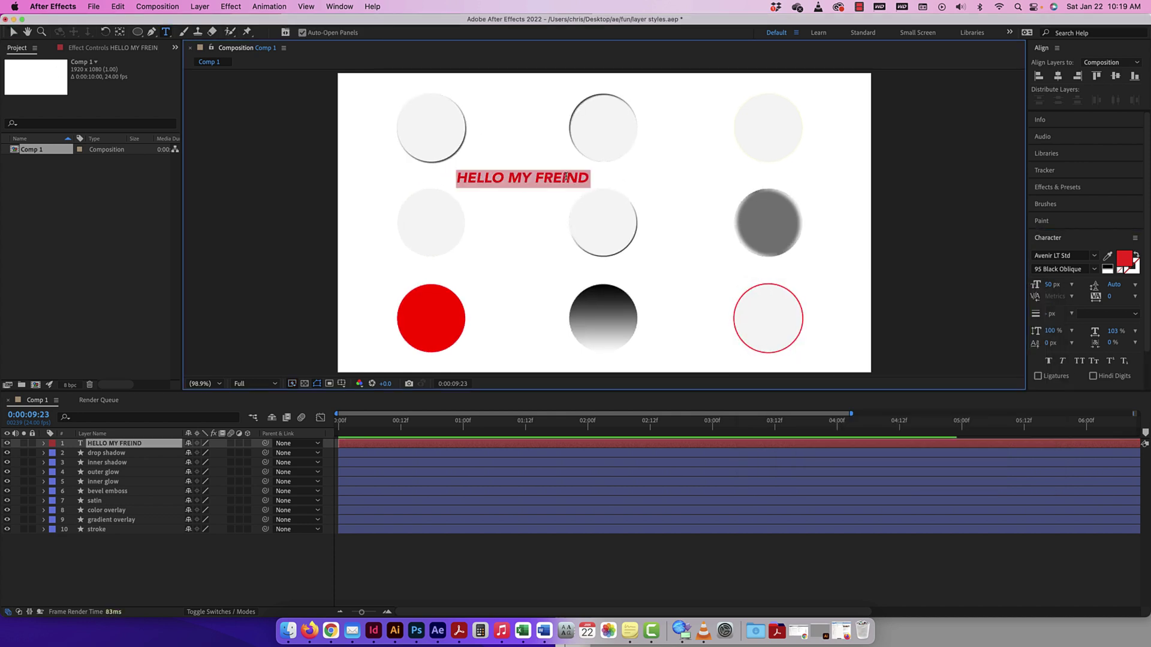
click(562, 178)
key(BackSpace)
key(BackSpace)
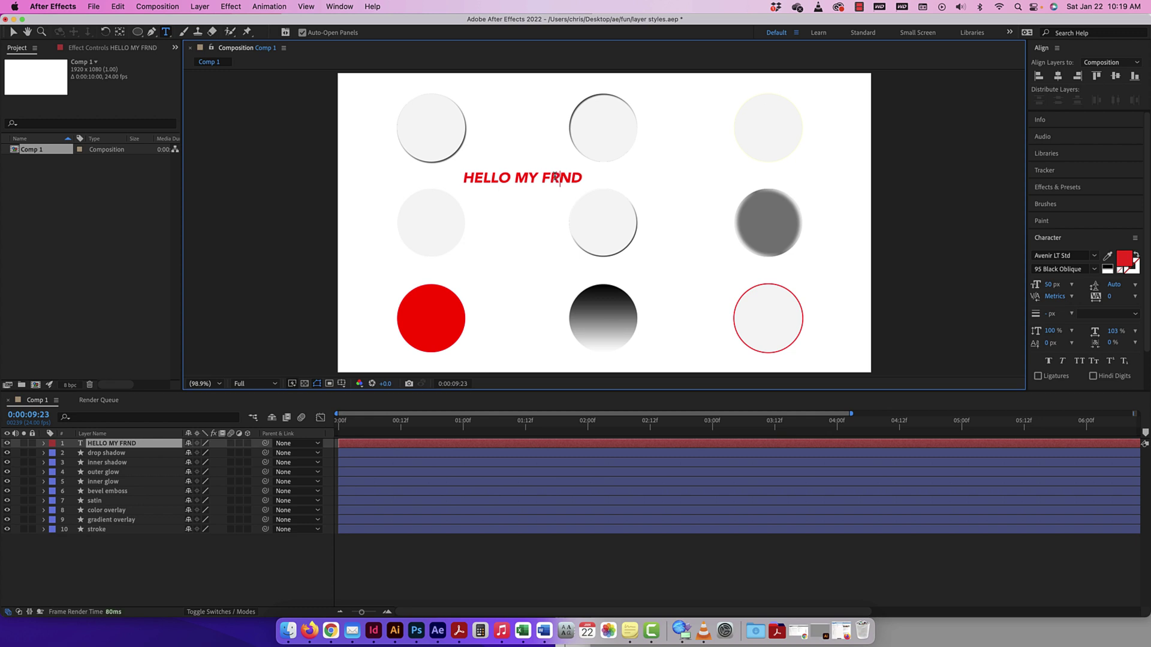
text(ie)
key(BackSpace)
key(BackSpace)
text(IE)
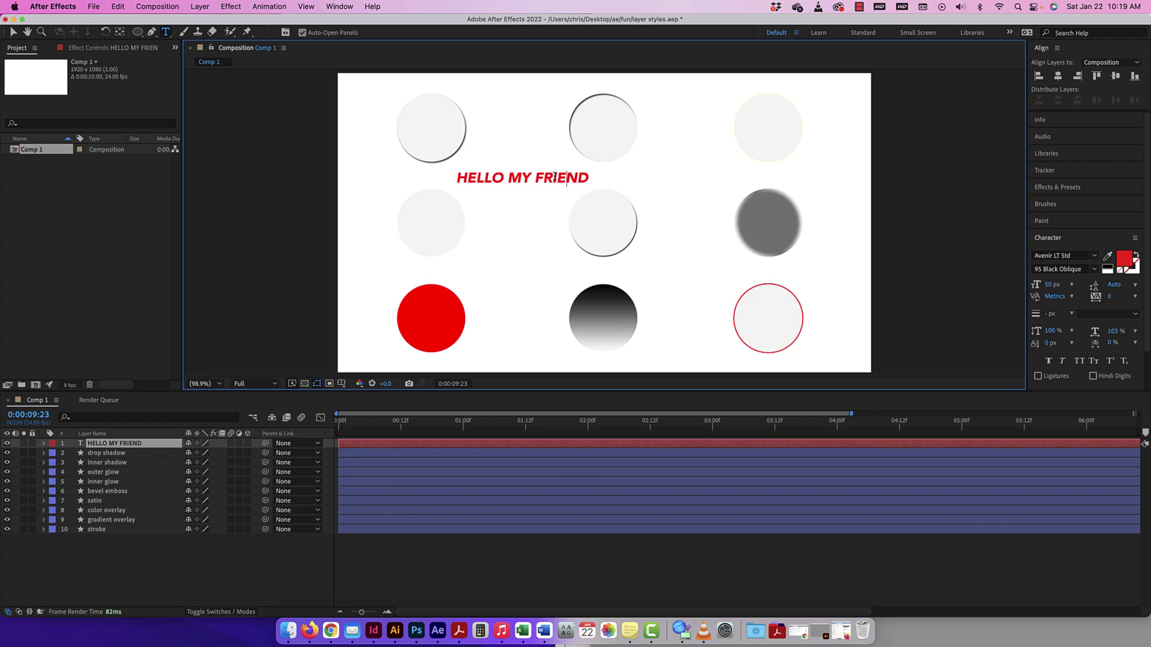
click(12, 32)
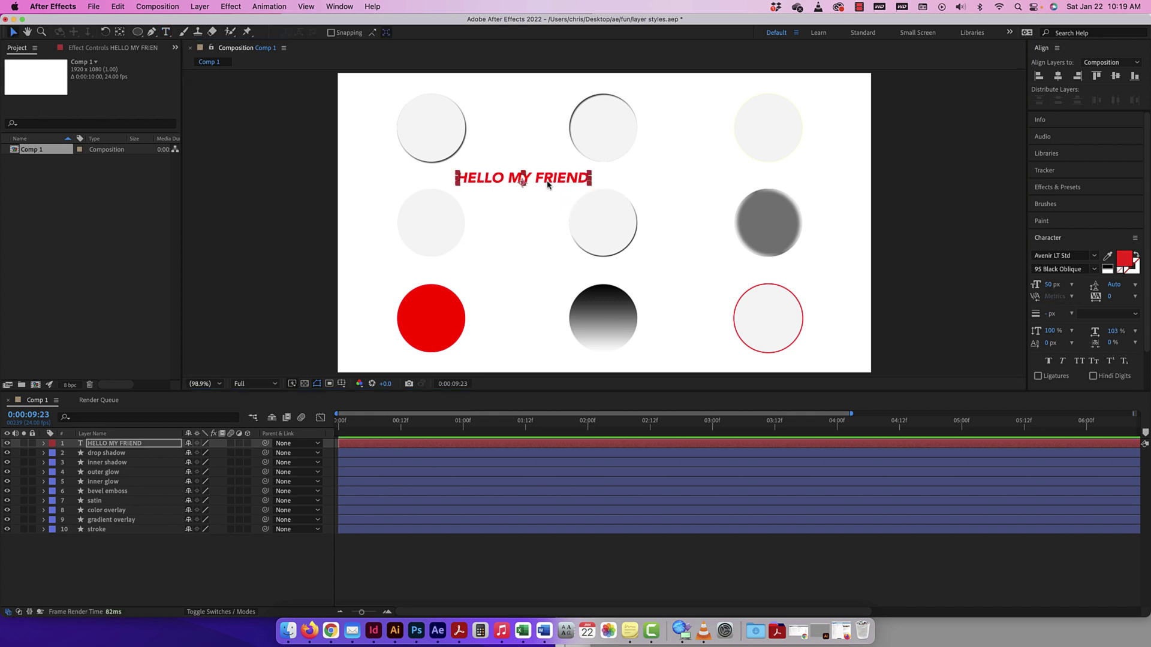
- Move the greeting text between the upper two circles of the middle column and apply a Drop Shadow layer style to it
drag(551, 182, 627, 181)
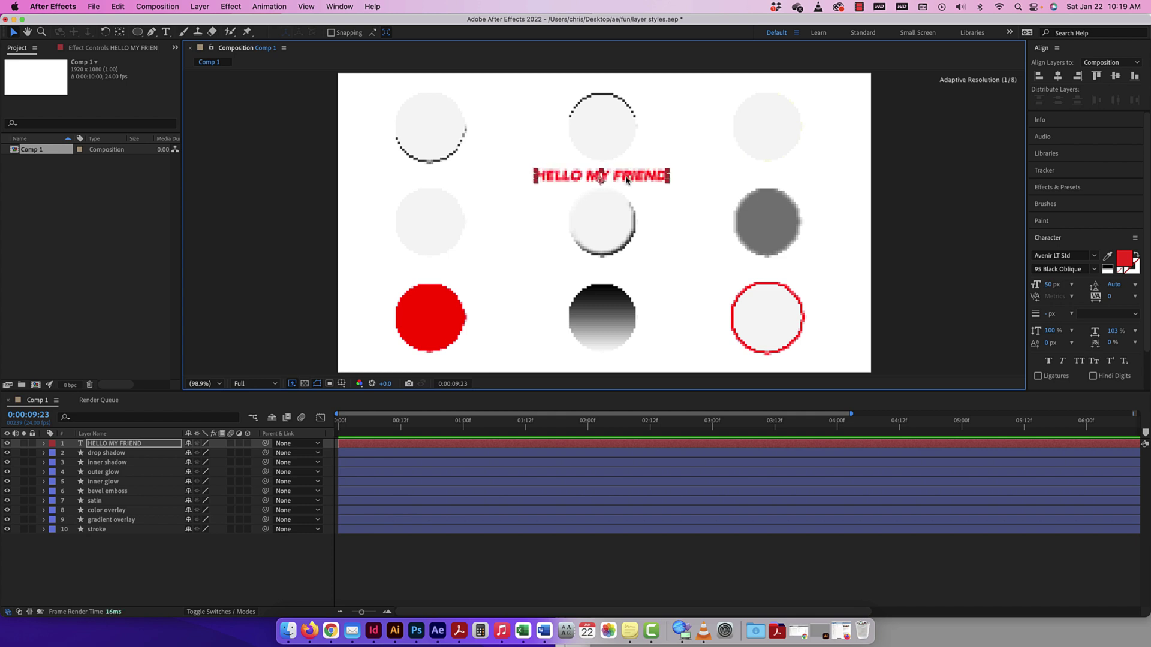
click(200, 7)
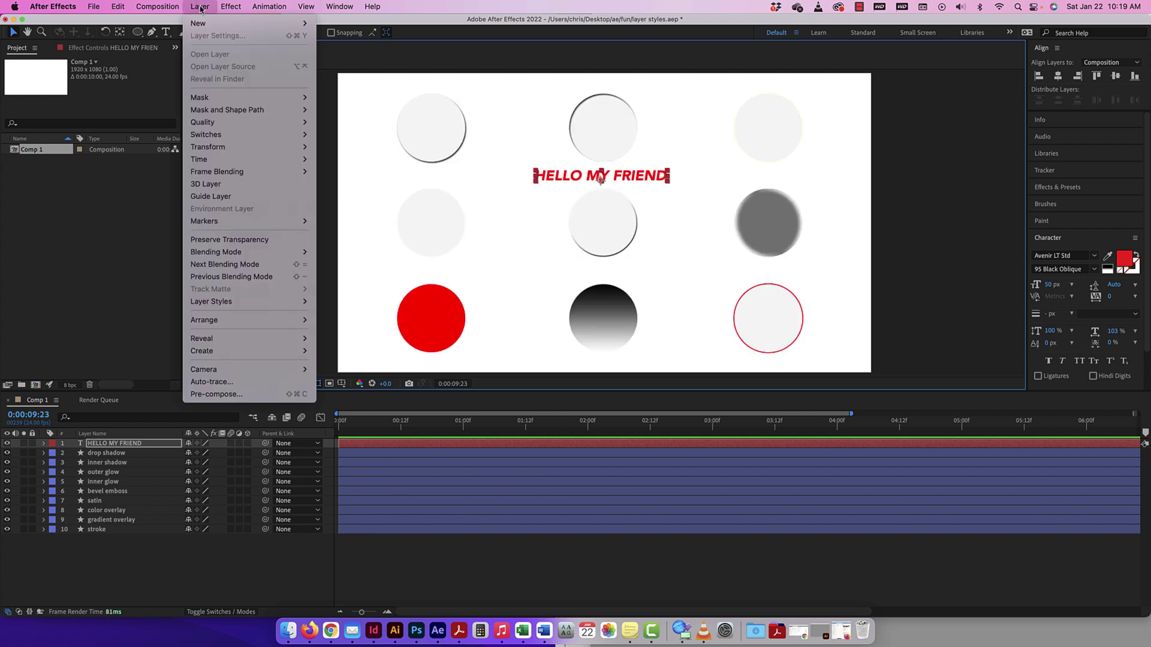
mouse_move(219, 303)
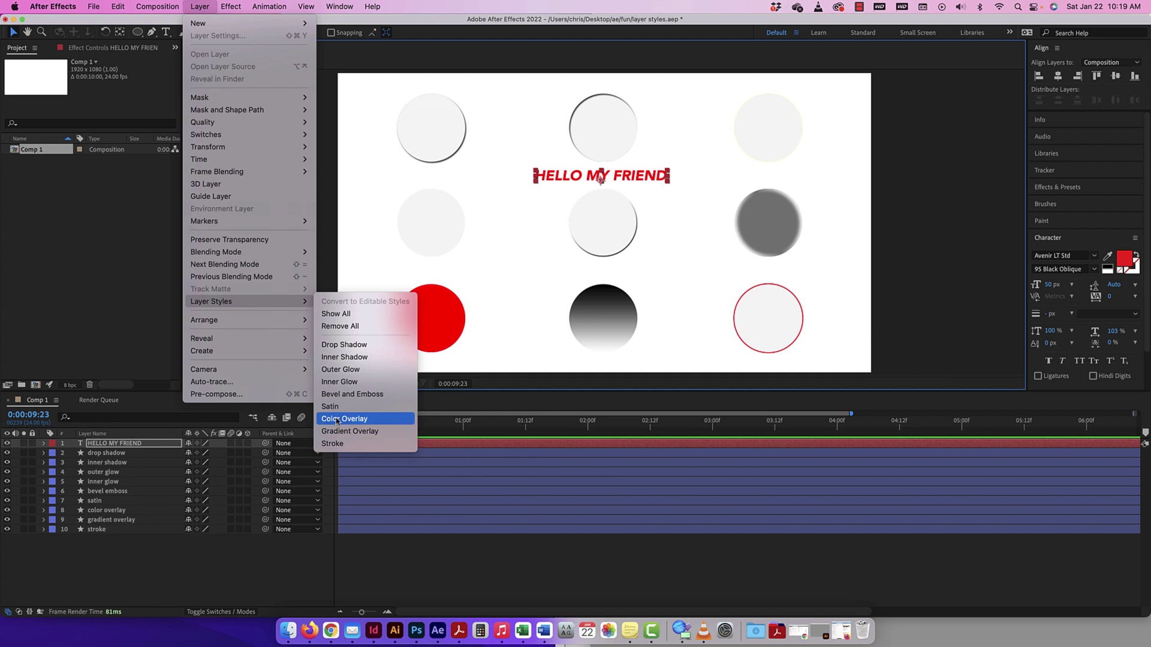
click(356, 344)
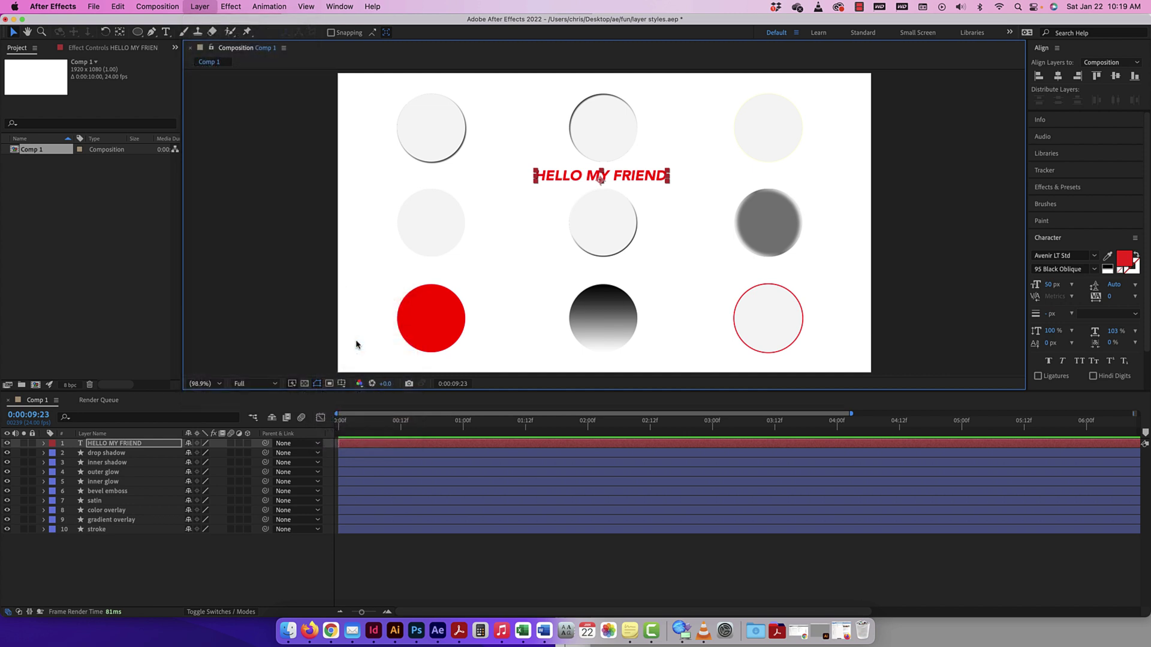
- Examine the Blending Options and Drop Shadow properties under the text layer's layer styles
click(45, 444)
click(44, 445)
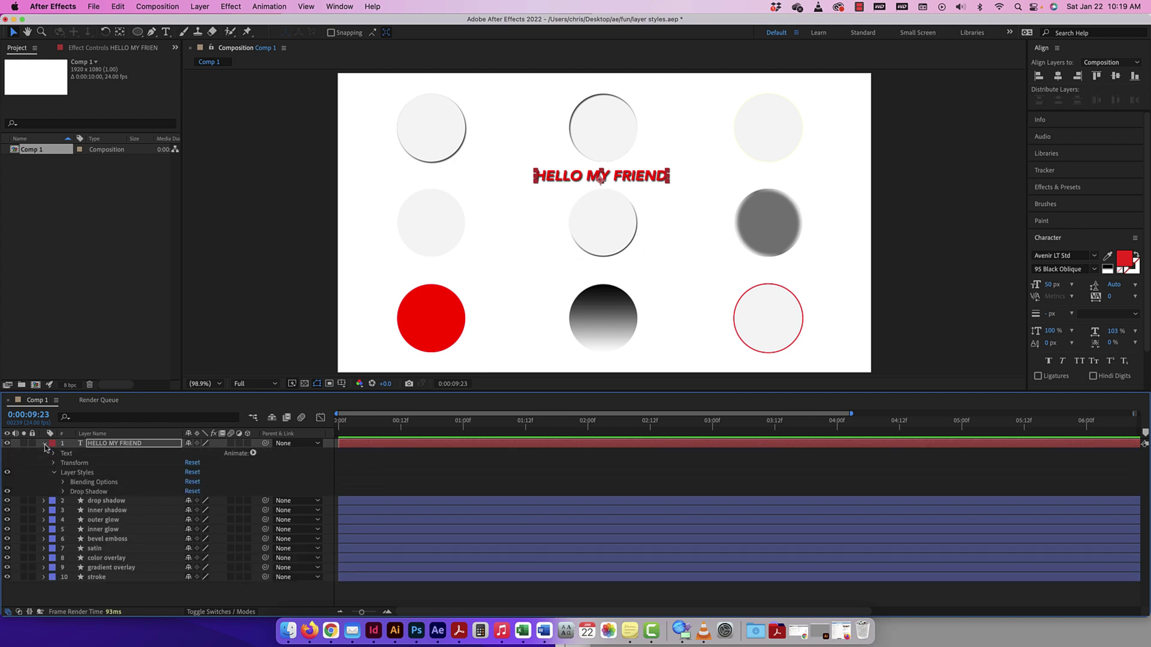
click(54, 473)
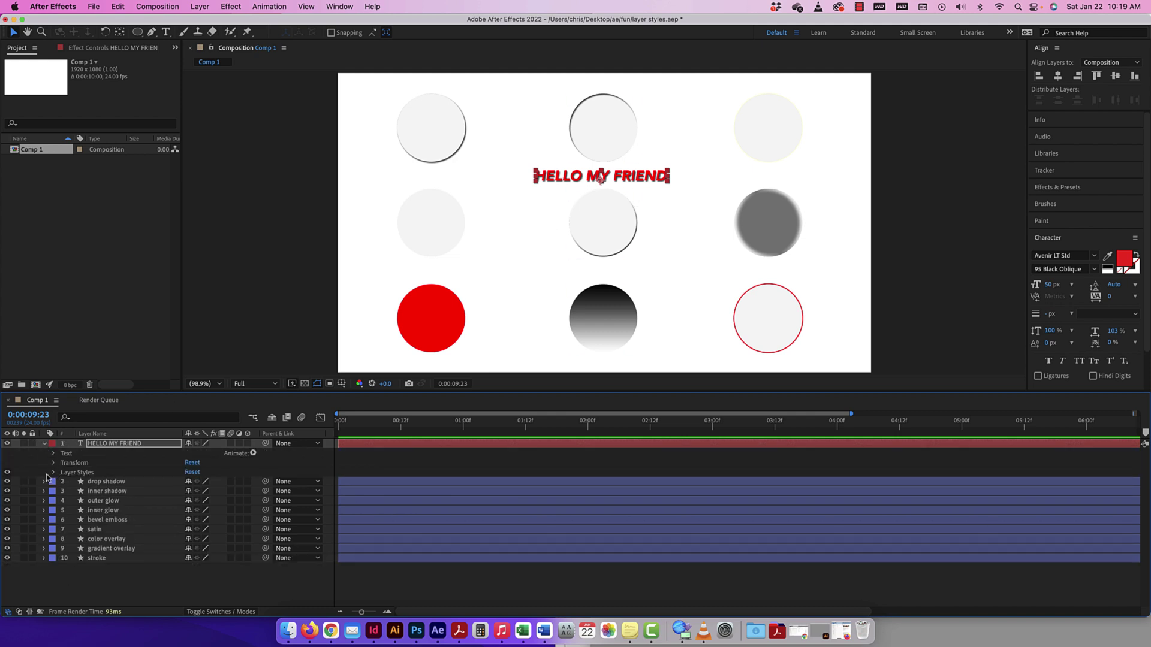
click(53, 474)
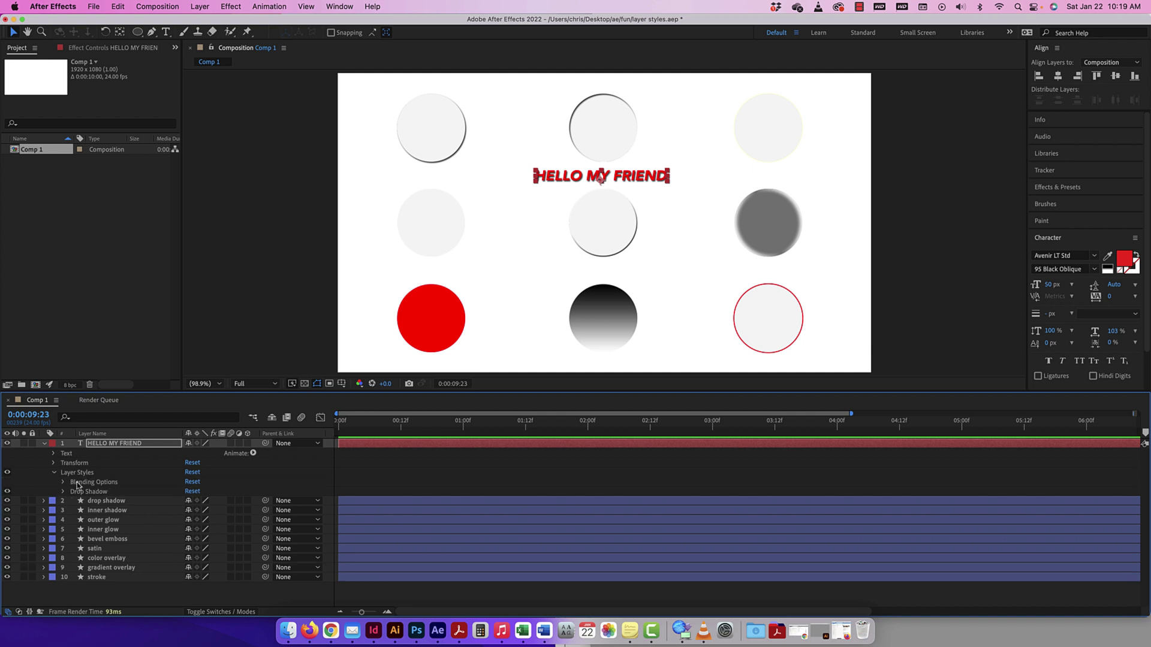
click(64, 483)
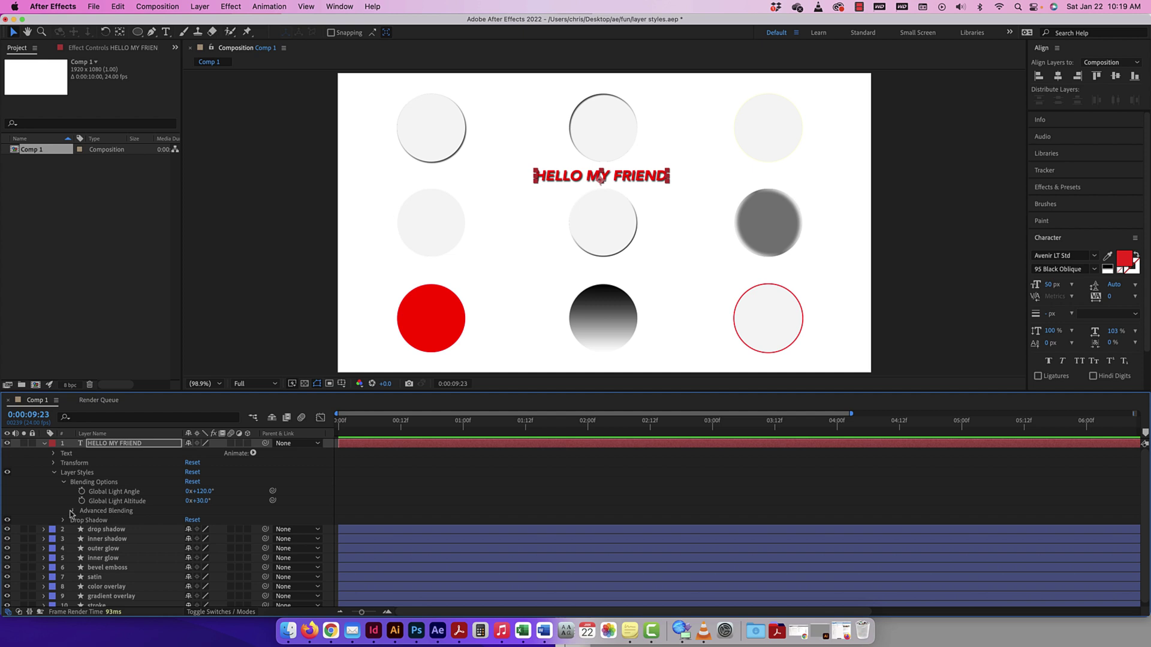
click(72, 511)
click(71, 512)
click(64, 521)
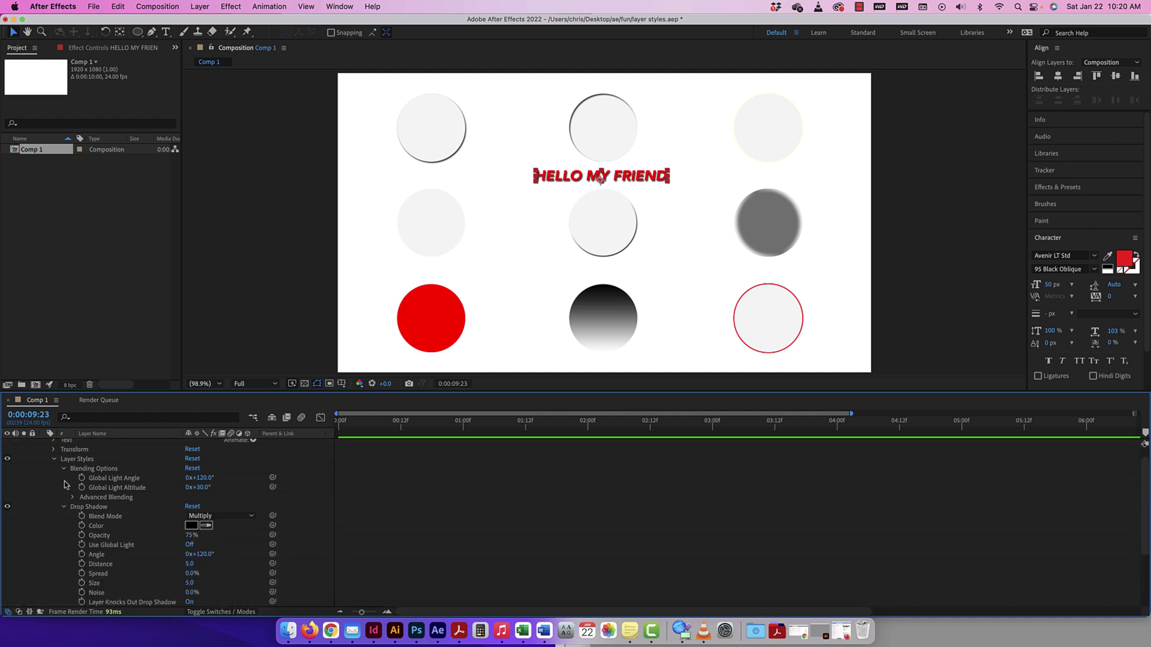
click(64, 469)
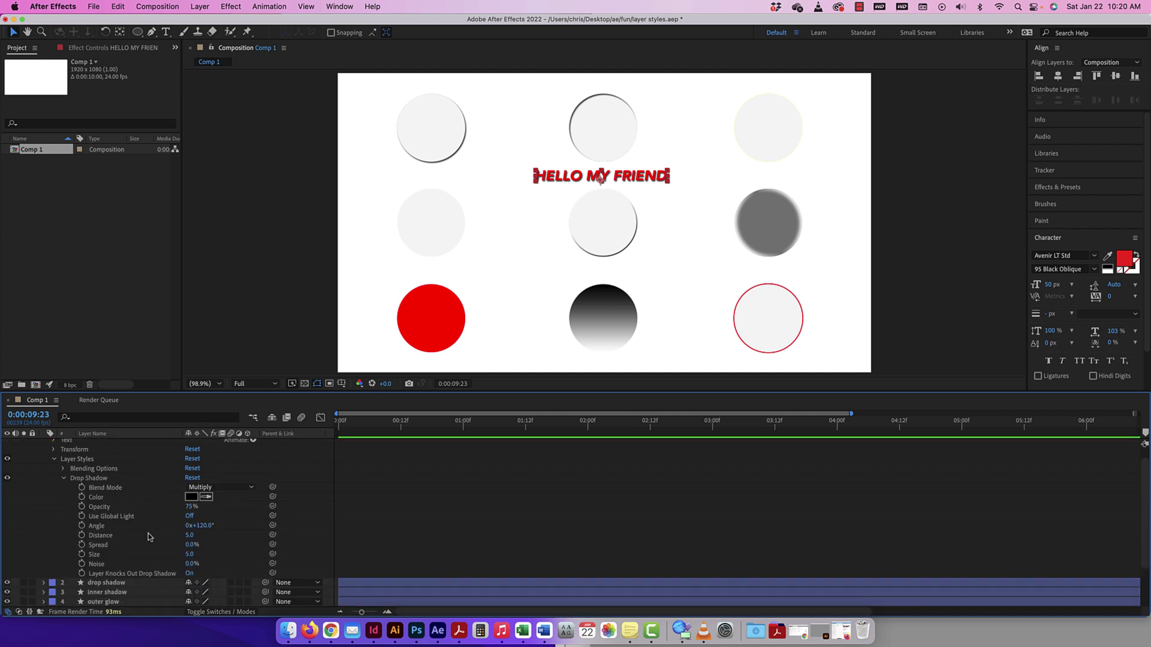
click(64, 479)
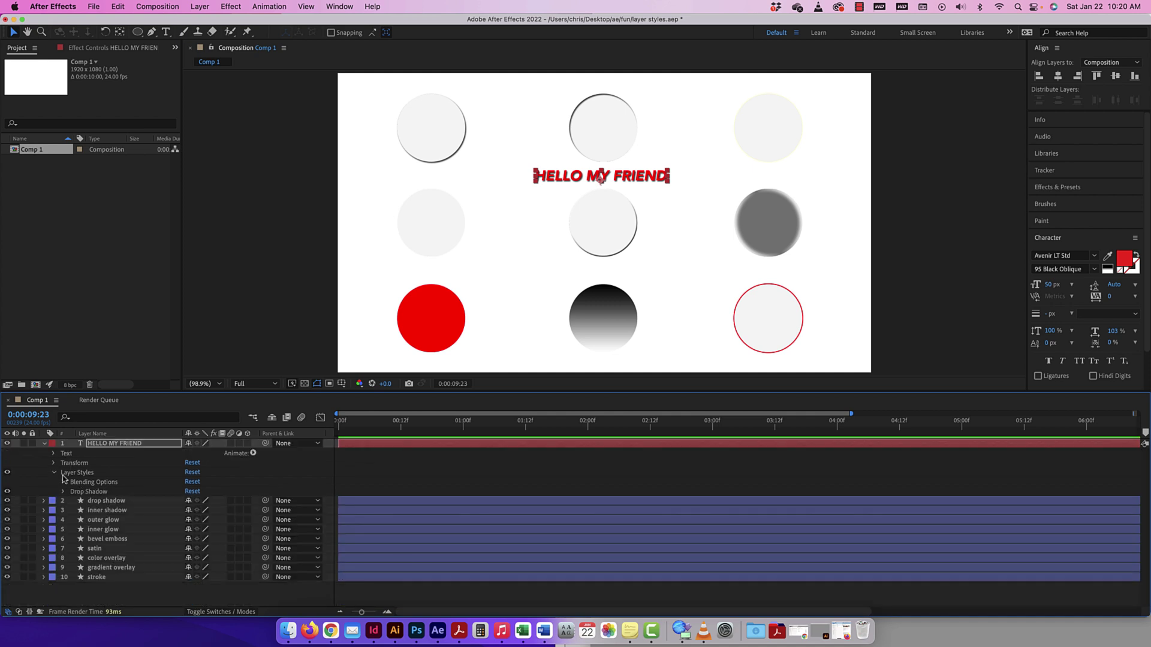
- Collapse the HELLO MY FRIEND text layer's properties and hide the layer in the composition
click(45, 444)
click(7, 443)
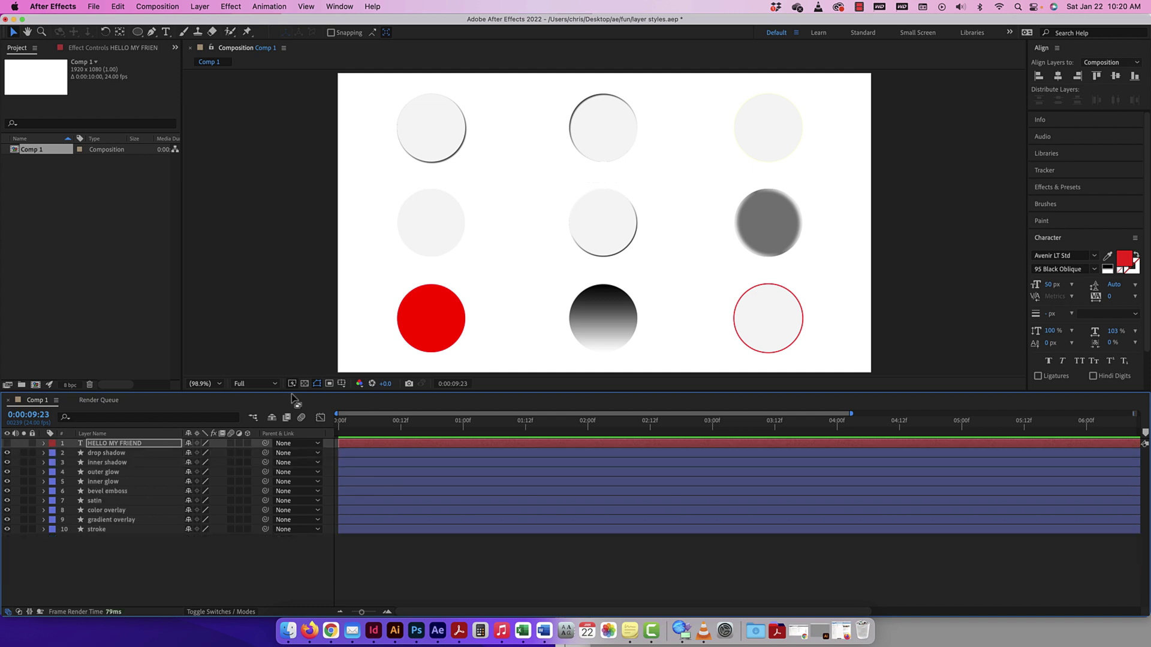
- Reveal the Drop Shadow style settings of the "drop shadow" circle layer and set its Opacity to 100%
click(424, 161)
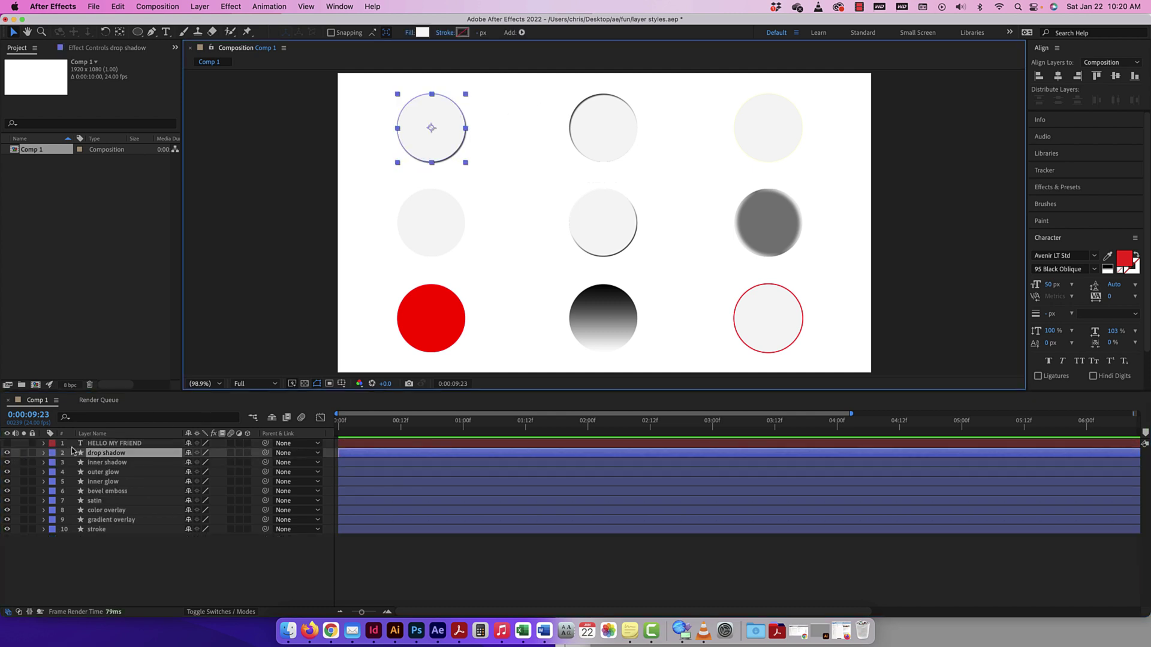
click(44, 453)
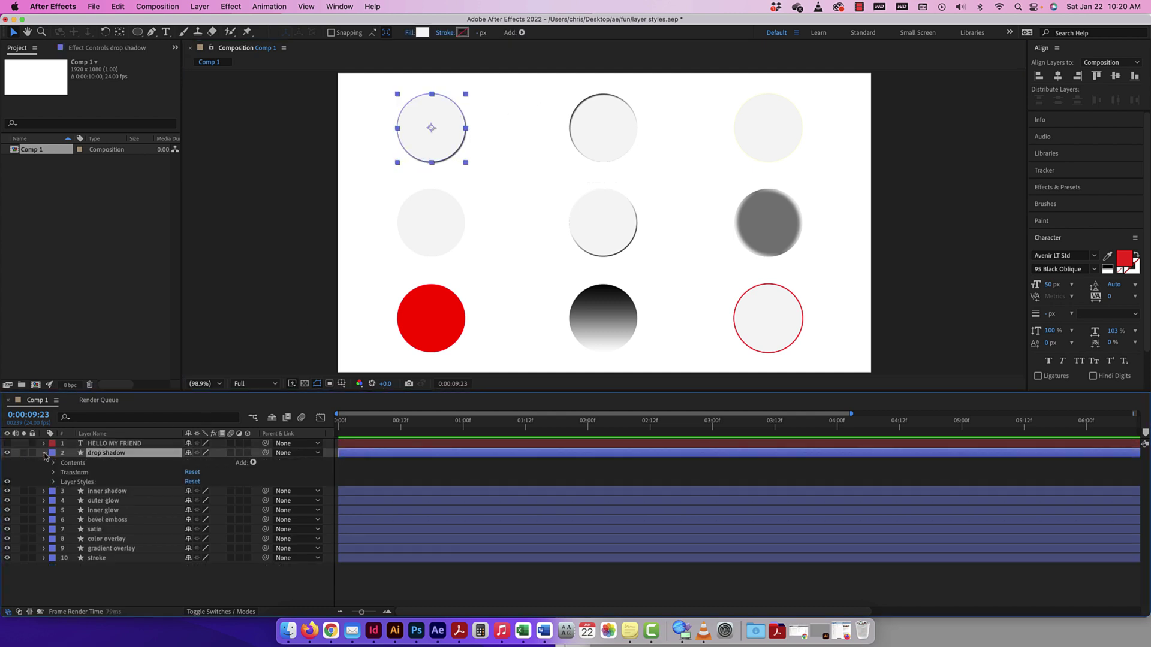
click(53, 482)
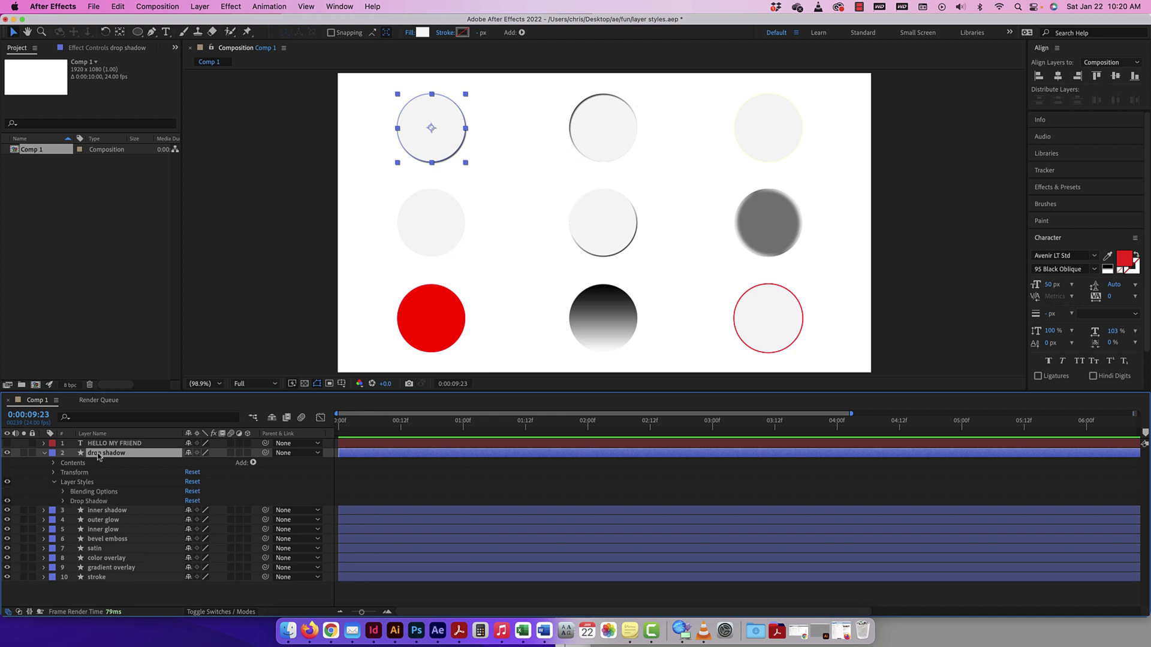
click(64, 501)
scroll(111, 509, down, 2)
scroll(111, 508, up, 1)
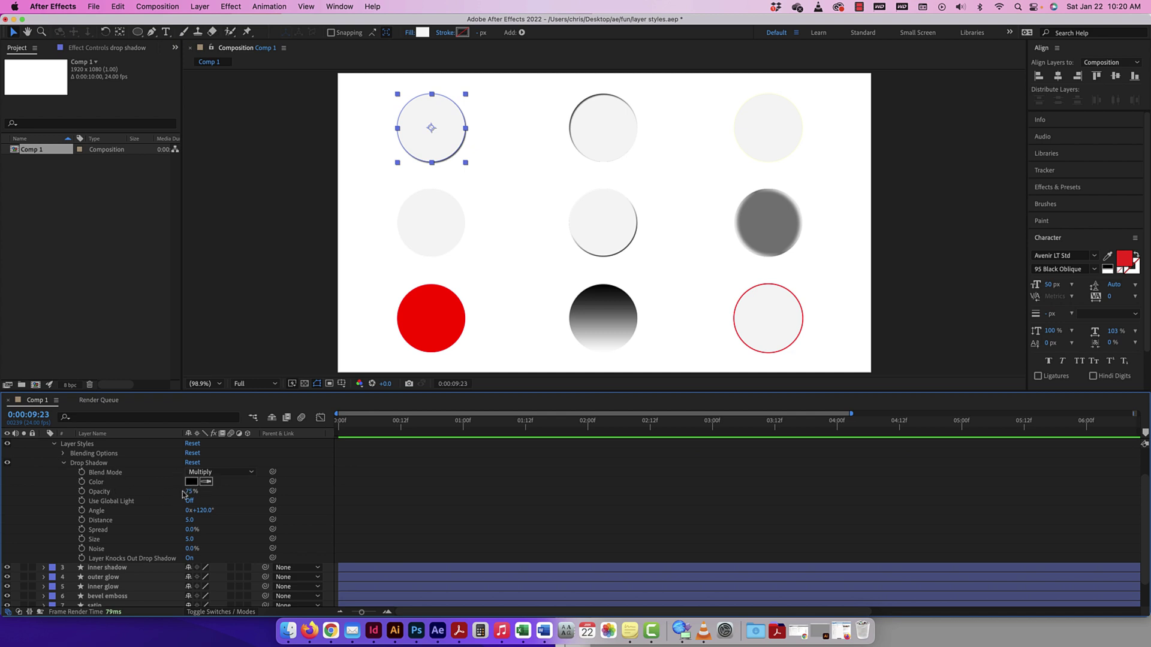
drag(189, 491, 224, 487)
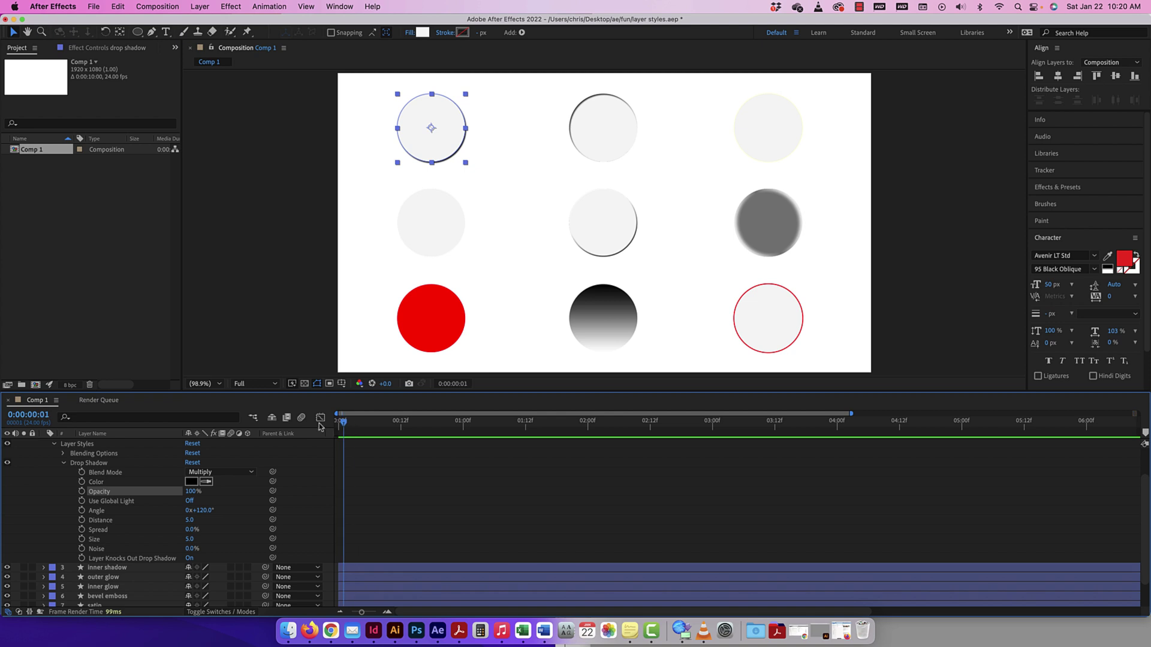
- Set the circle's Drop Shadow Distance to 0 and its Spread to 100%
drag(346, 422, 336, 424)
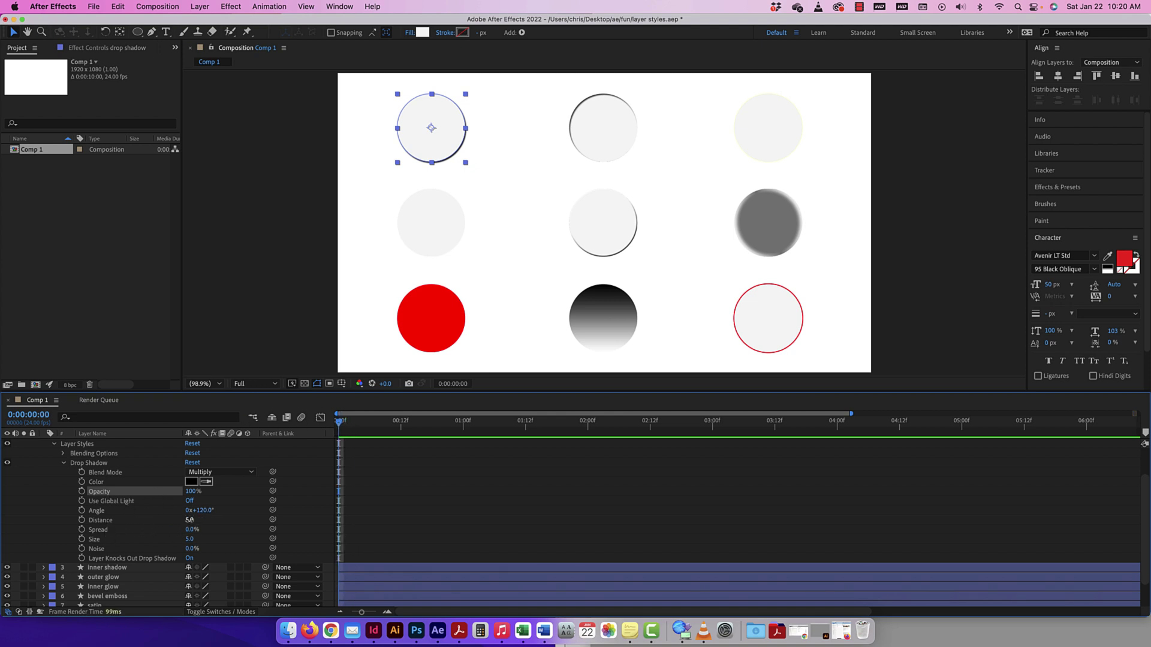
click(189, 520)
text(0)
key(Return)
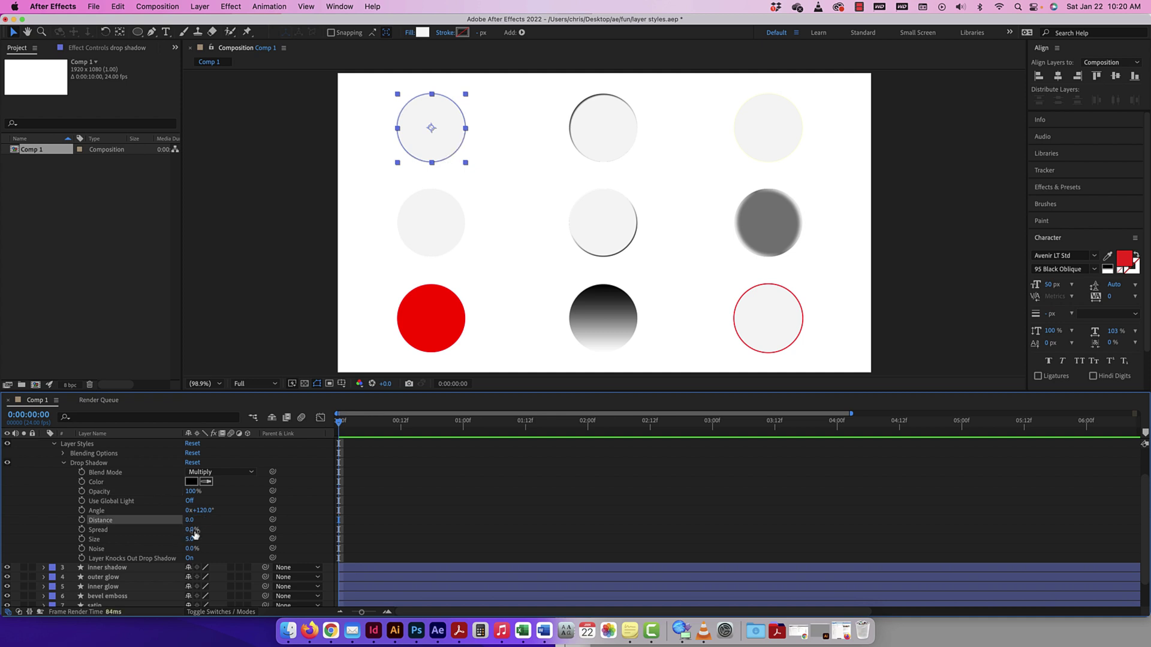
drag(339, 421, 402, 422)
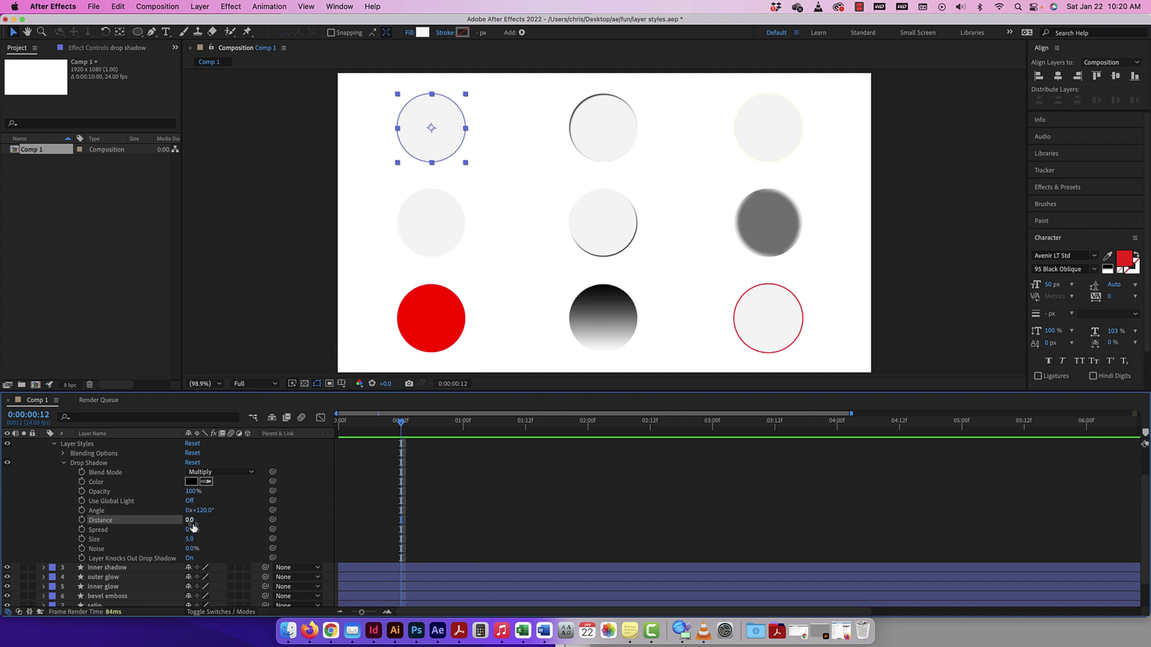
drag(189, 521, 258, 534)
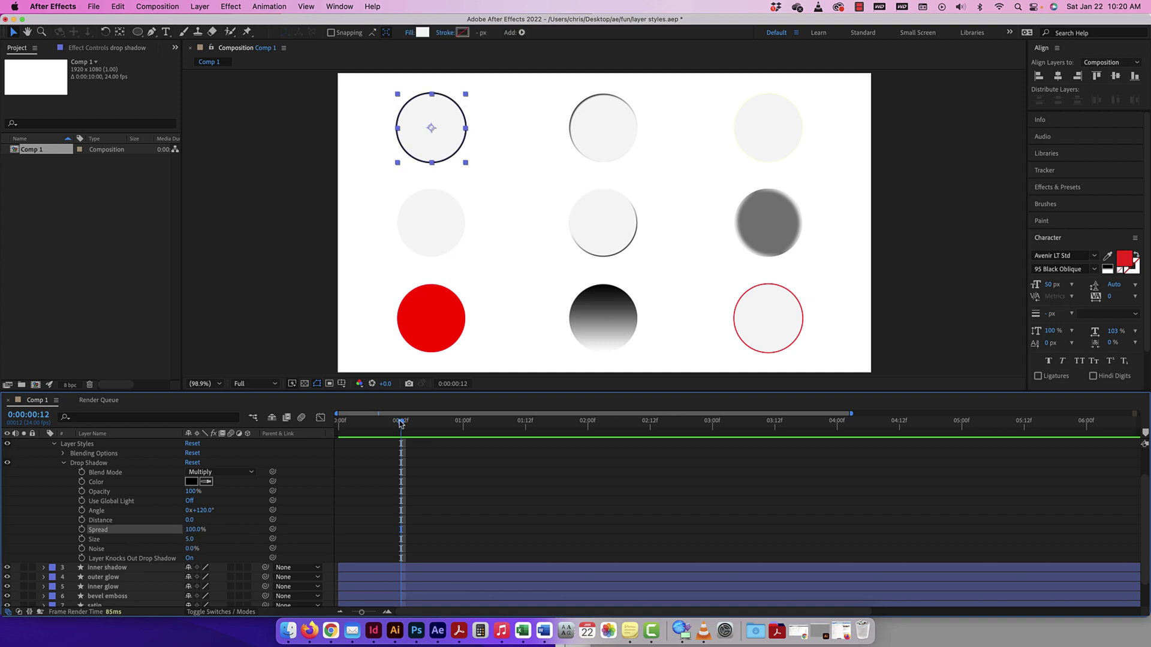
- Keyframe the circle's Drop Shadow Size at 1 at the start of the composition
drag(400, 423, 318, 421)
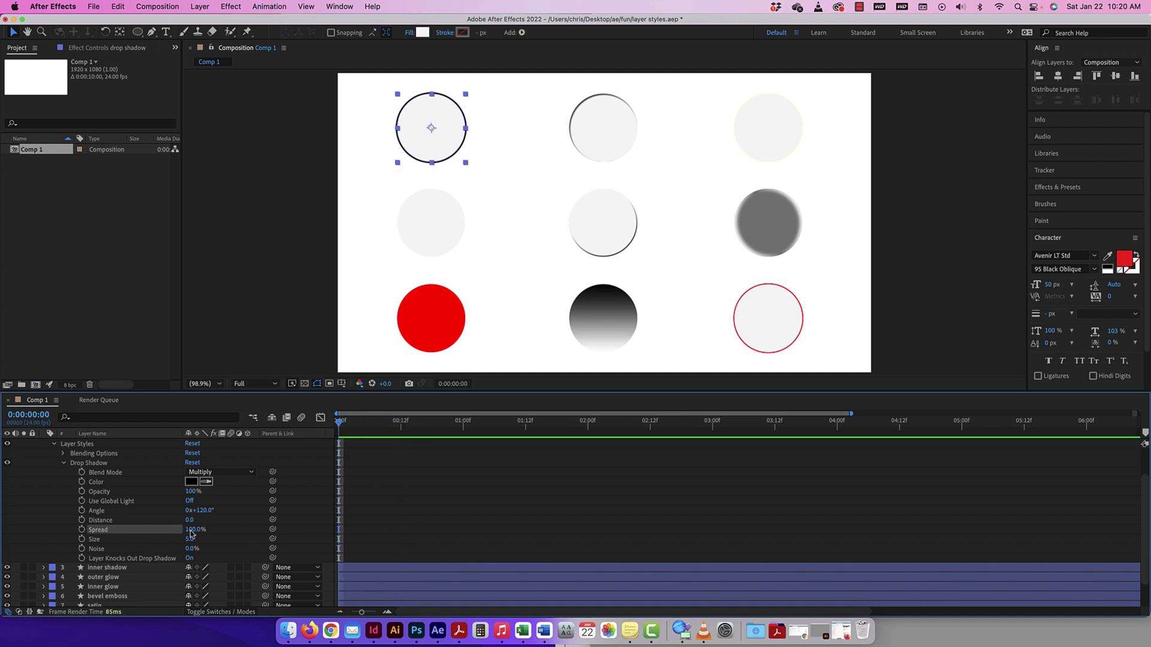
click(82, 539)
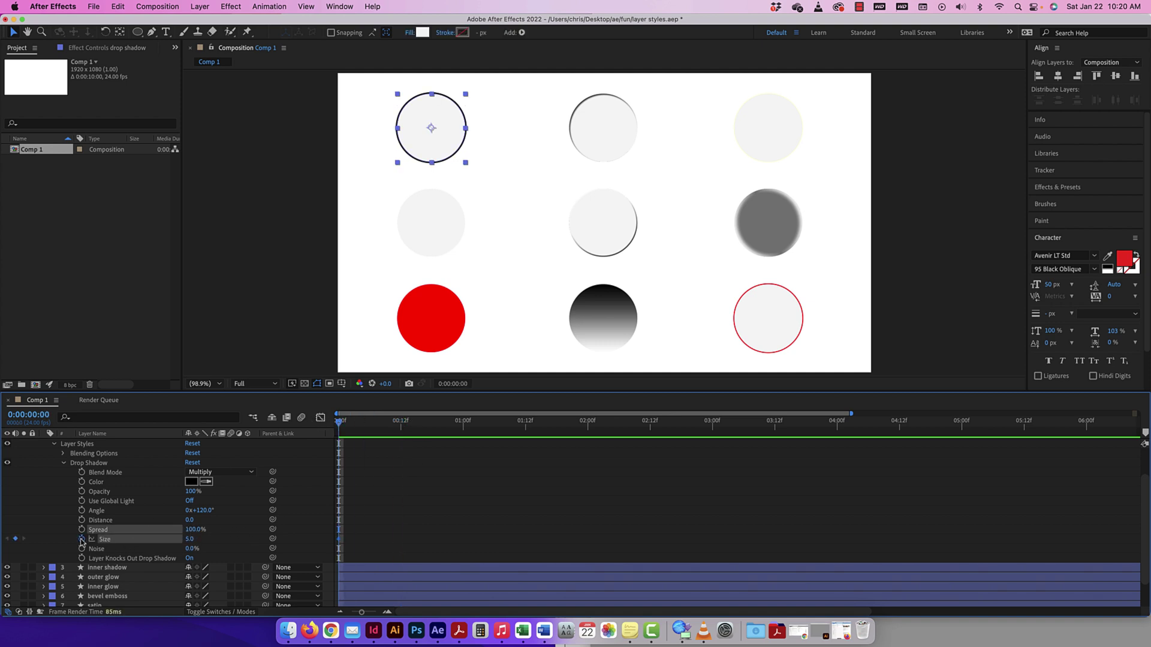
click(190, 539)
text(1)
key(Return)
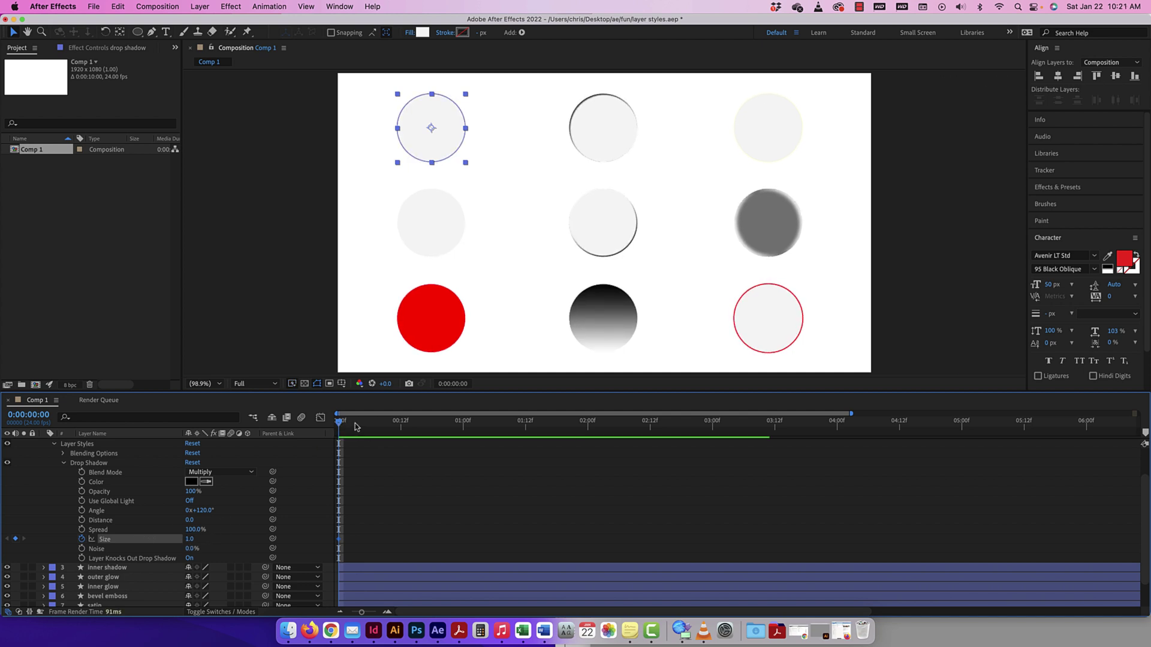
- Add a Drop Shadow Size keyframe of 46 at frame 12
click(345, 424)
drag(347, 423, 401, 423)
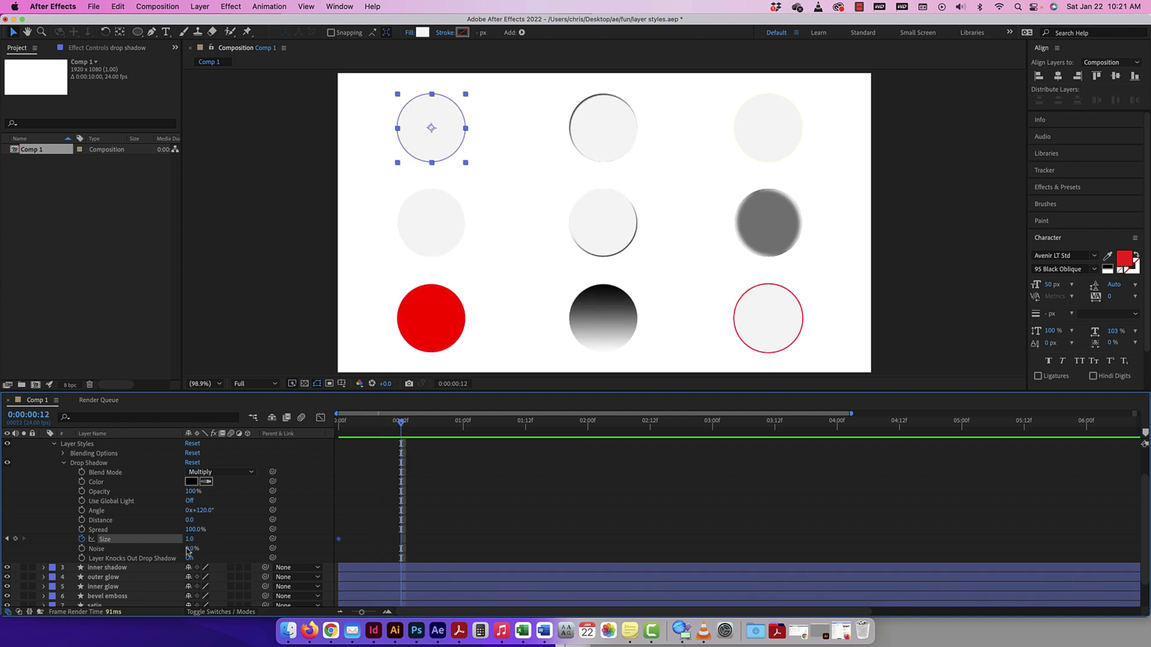
drag(190, 539, 213, 539)
- Set the Drop Shadow Spread to 0% and preview the size animation from the start
drag(401, 423, 370, 425)
drag(192, 530, 132, 531)
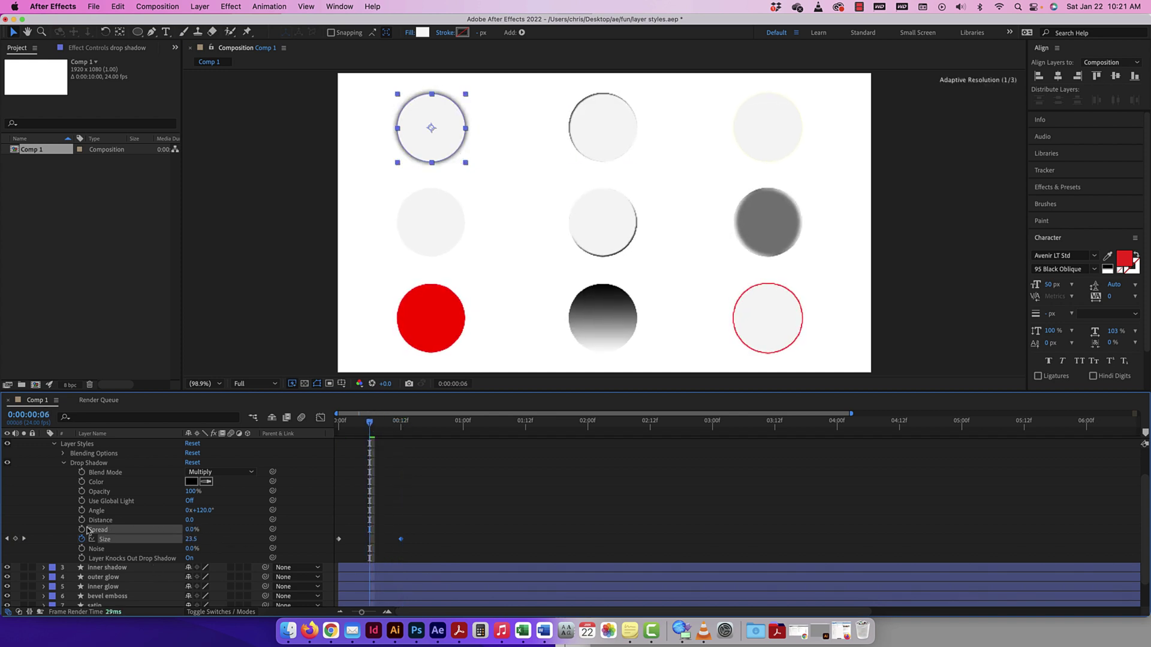
drag(371, 425, 310, 424)
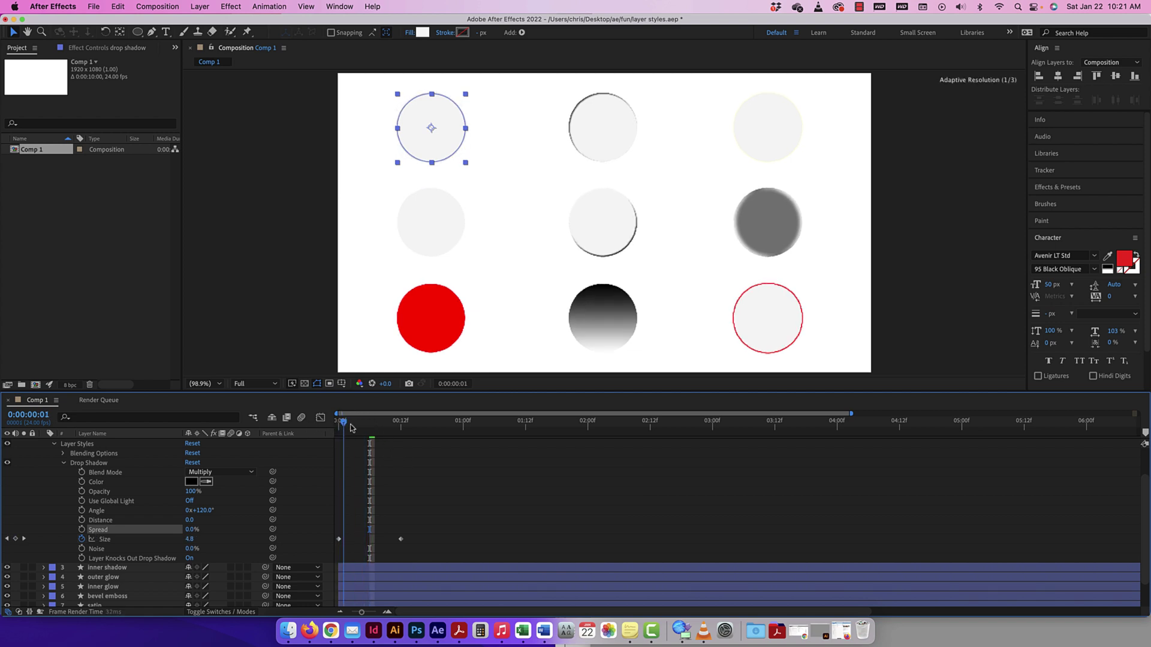
key(space)
key(space)
key(space)
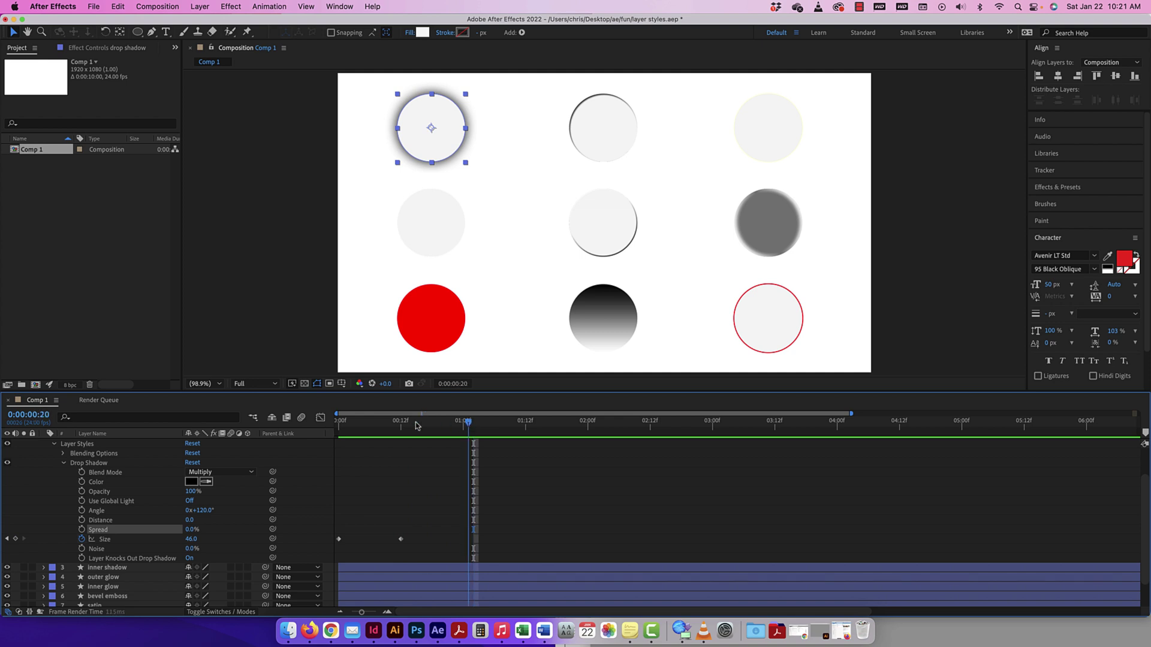
key(space)
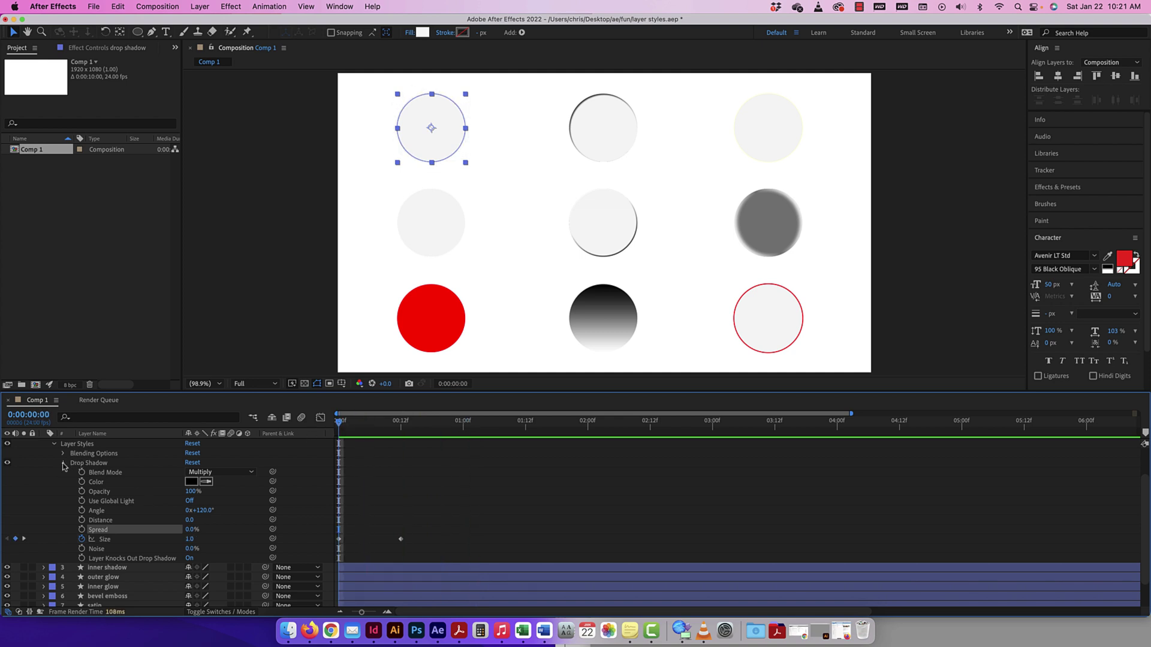
- Collapse the "drop shadow" layer and reveal the Inner Shadow style settings of the "inner shadow" circle layer
click(64, 464)
click(44, 453)
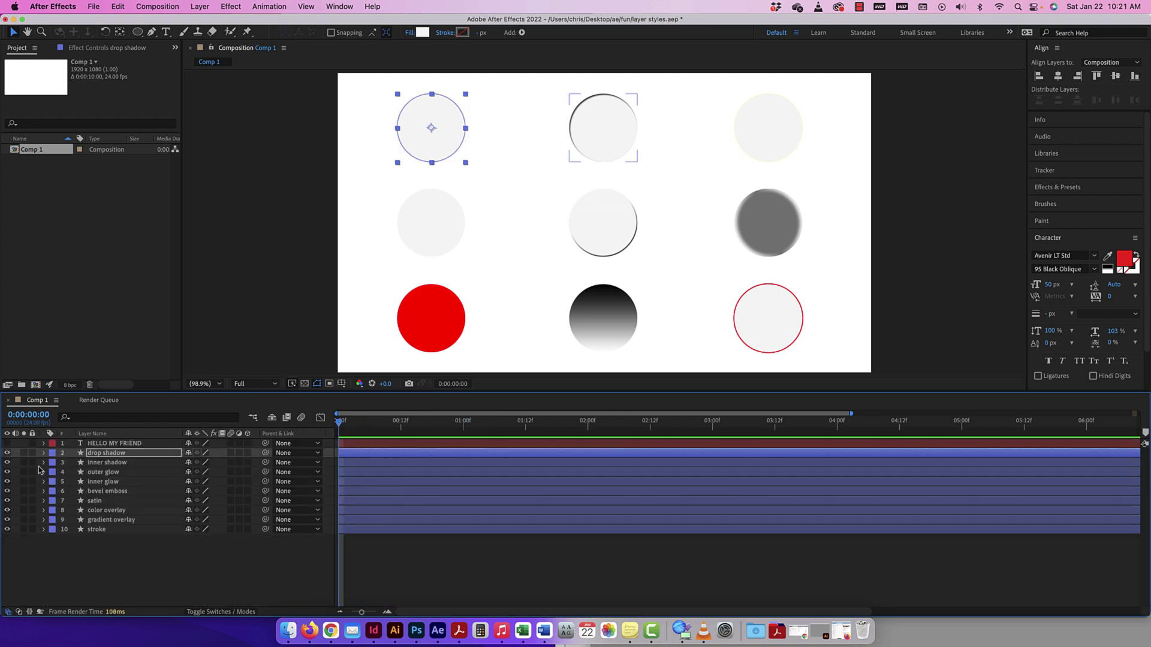
click(44, 463)
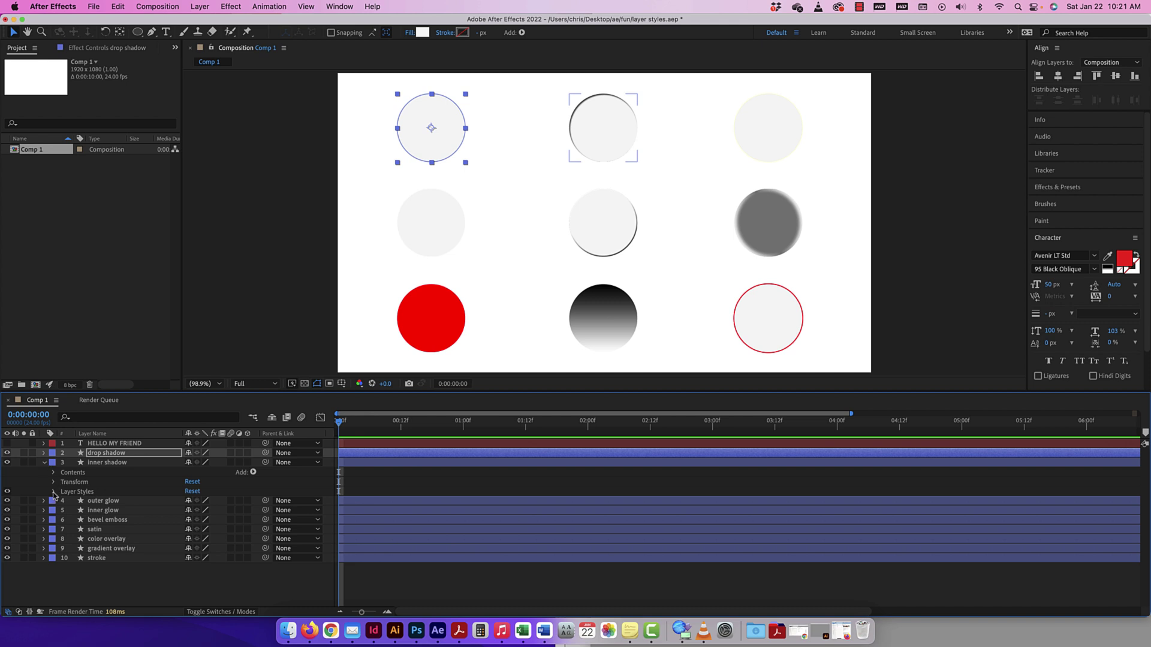
click(54, 493)
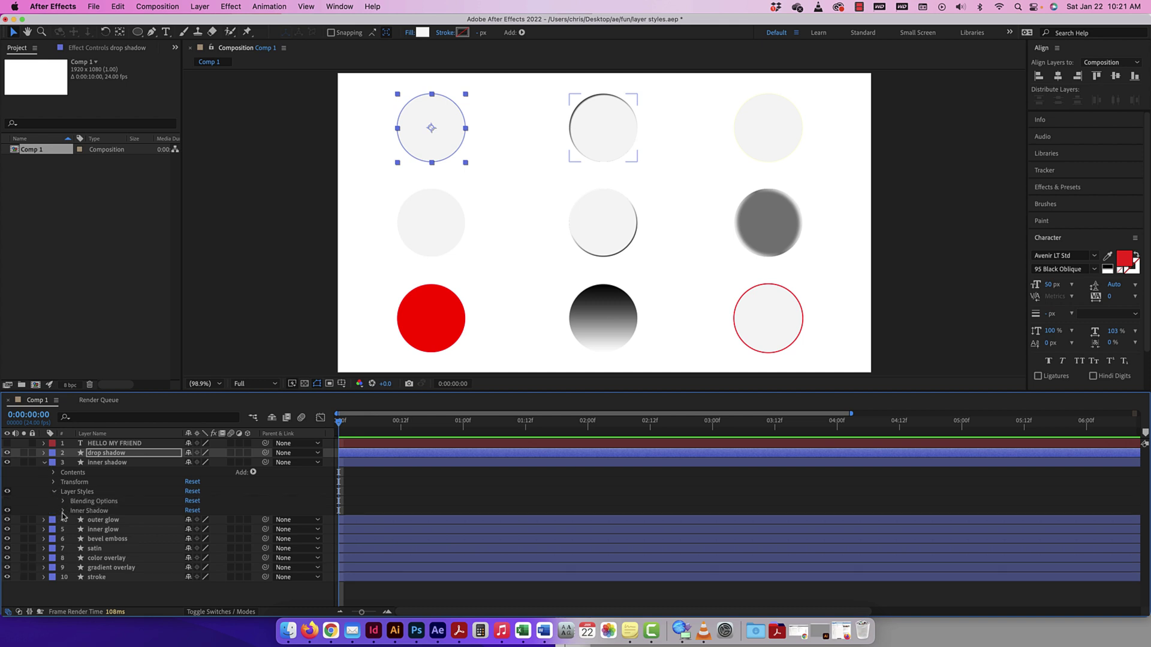
click(63, 511)
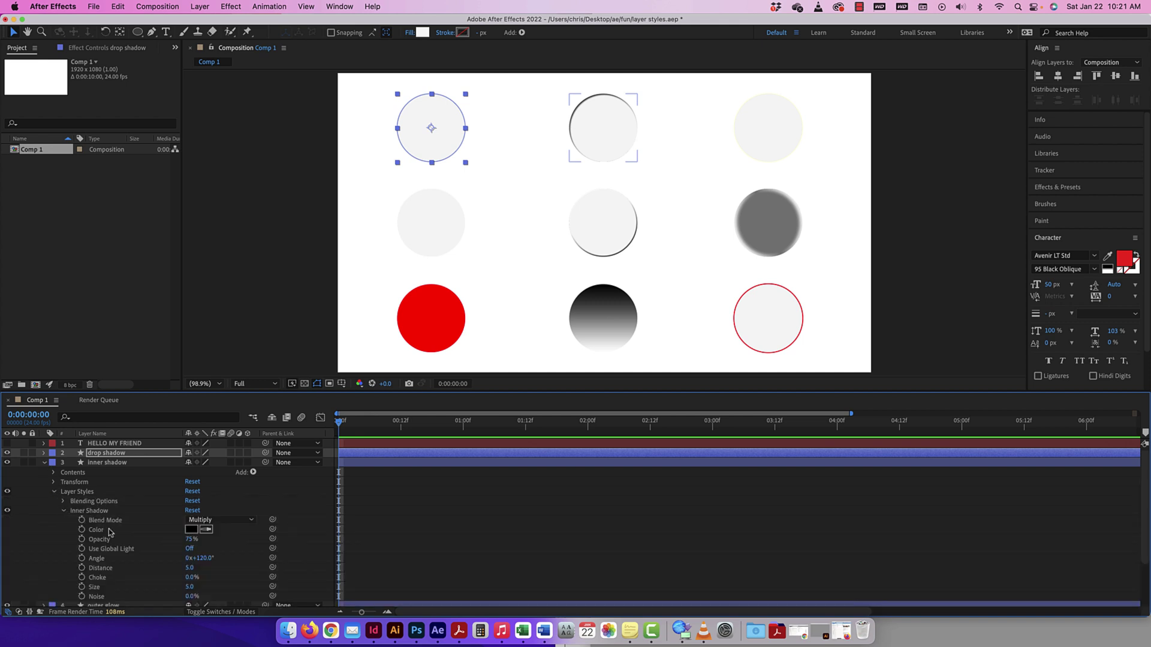
scroll(110, 532, down, 3)
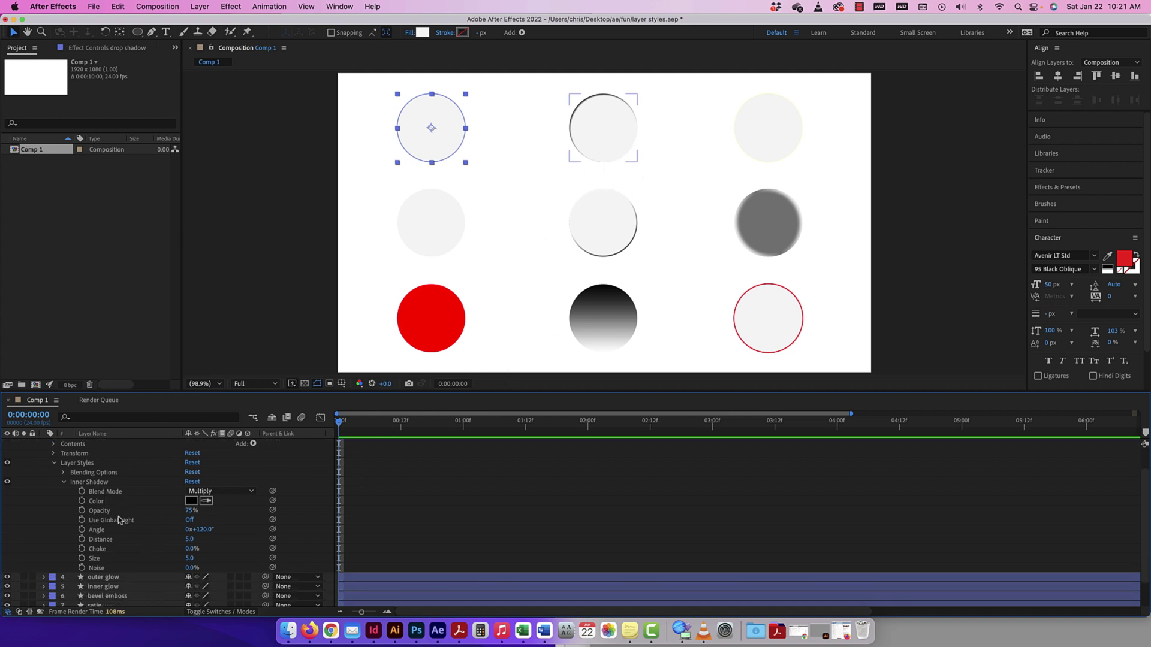
- Set the Inner Shadow Opacity to 100% and keyframe its Size at 0 at the start of the composition
drag(190, 510, 252, 509)
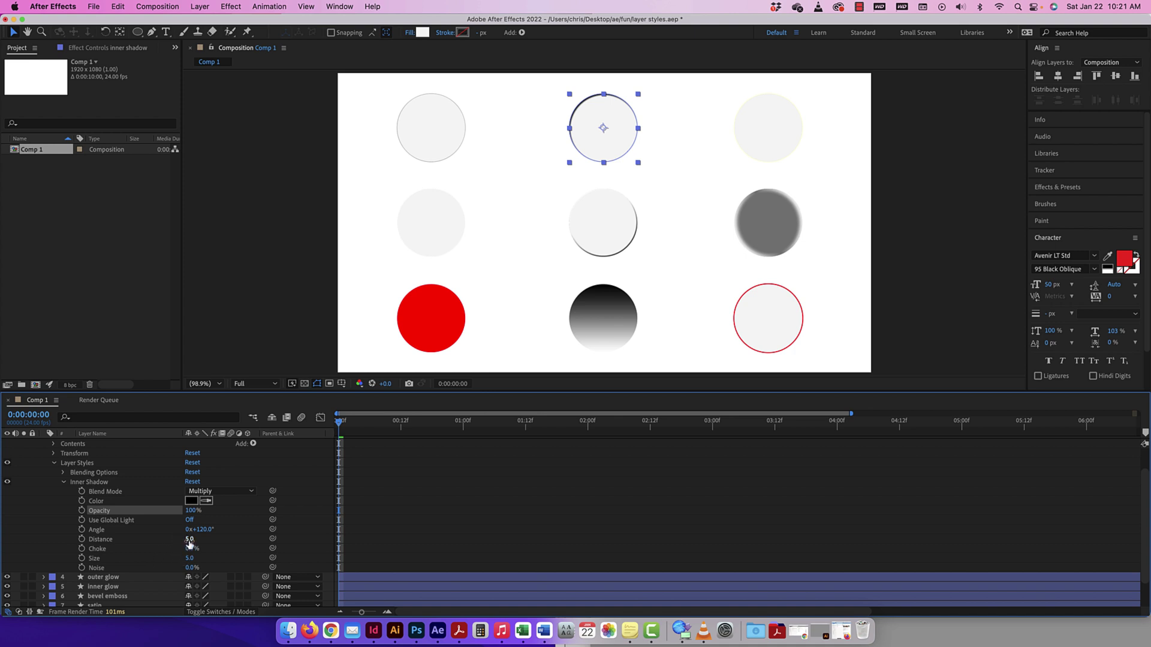
mouse_move(191, 548)
mouse_down()
mouse_move(249, 546)
mouse_move(191, 558)
mouse_move(240, 559)
mouse_move(177, 558)
mouse_up()
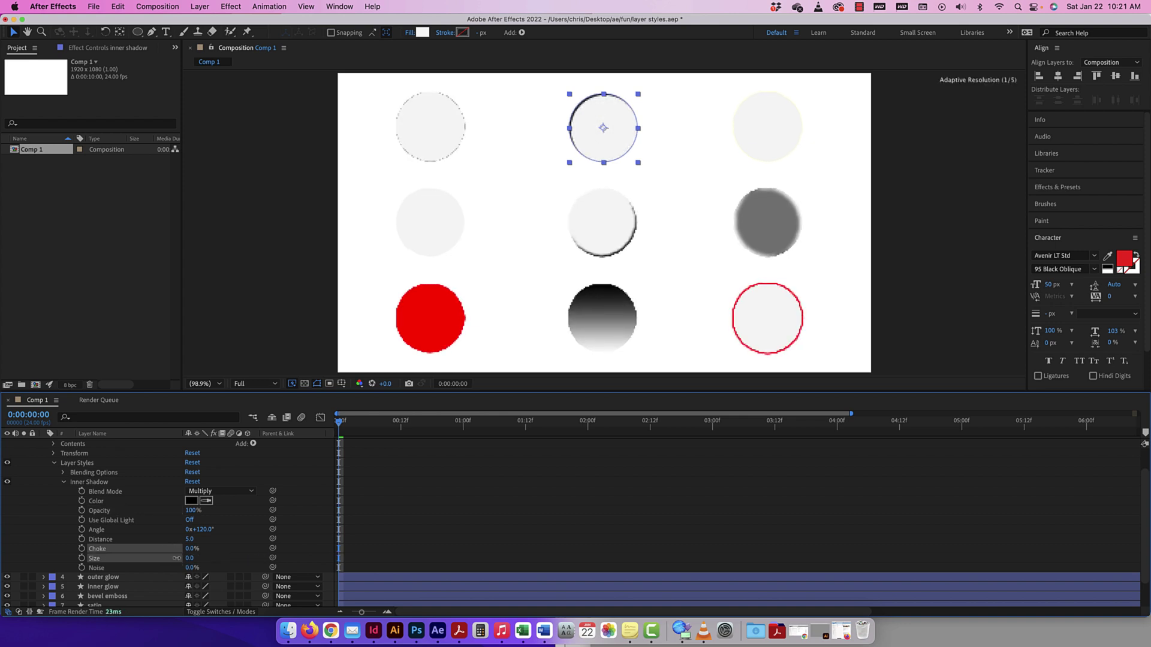
click(82, 558)
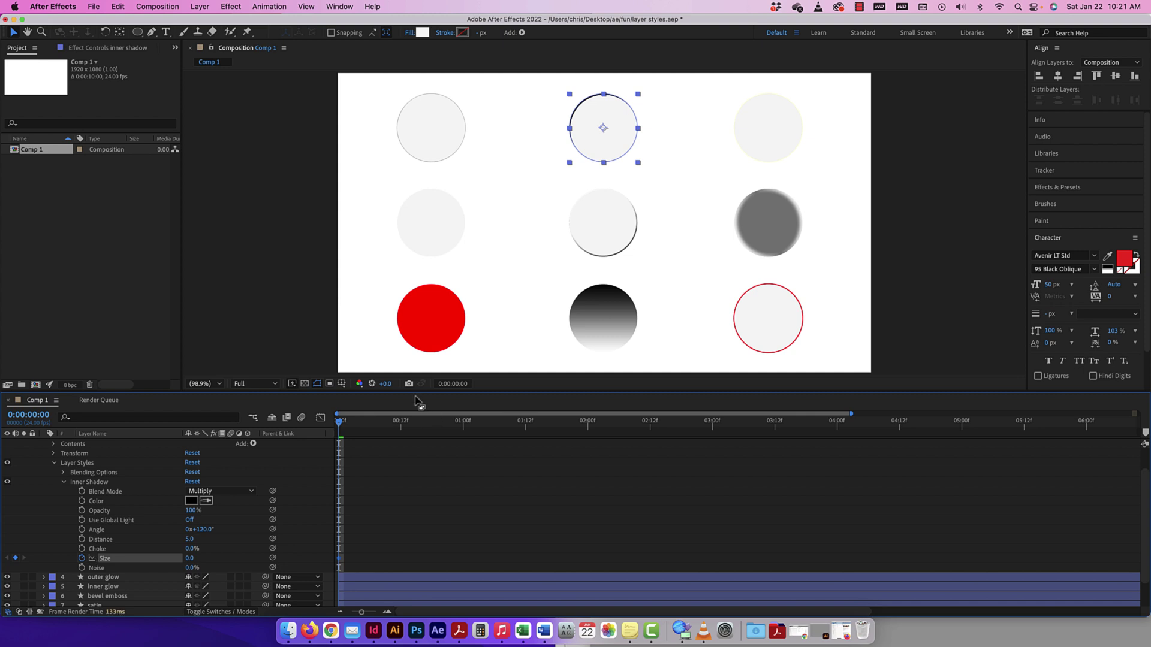
- Greatly increase the Inner Shadow Size at frame 12 so it darkens the whole circle, and preview the animation from the start
drag(340, 422, 401, 423)
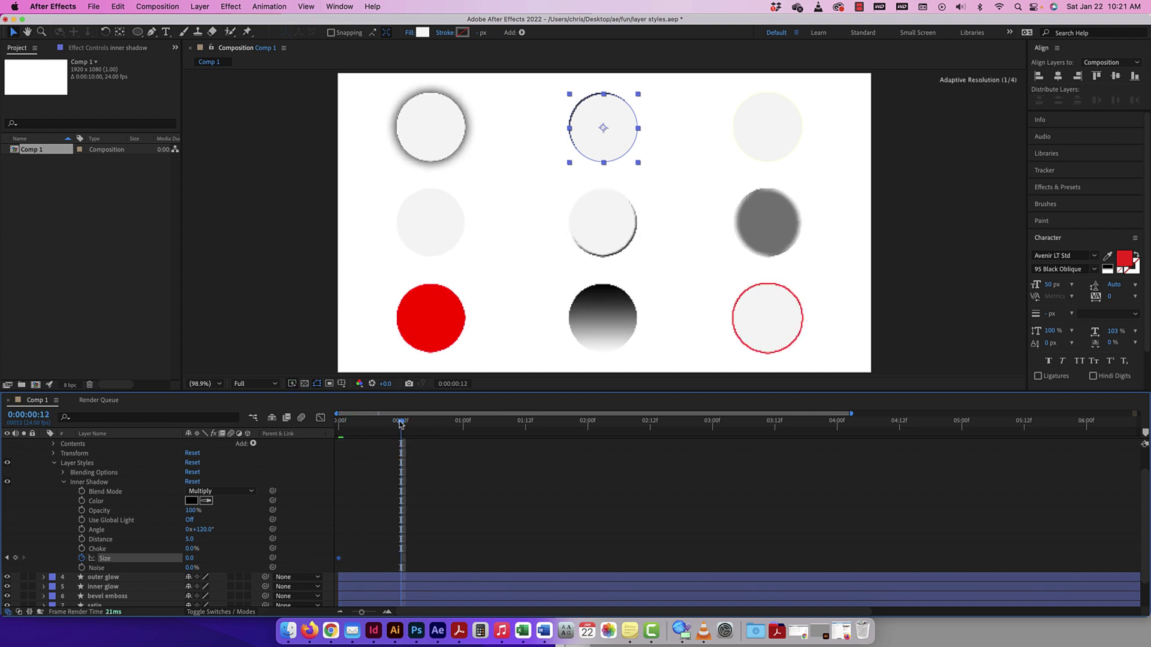
drag(190, 559, 432, 565)
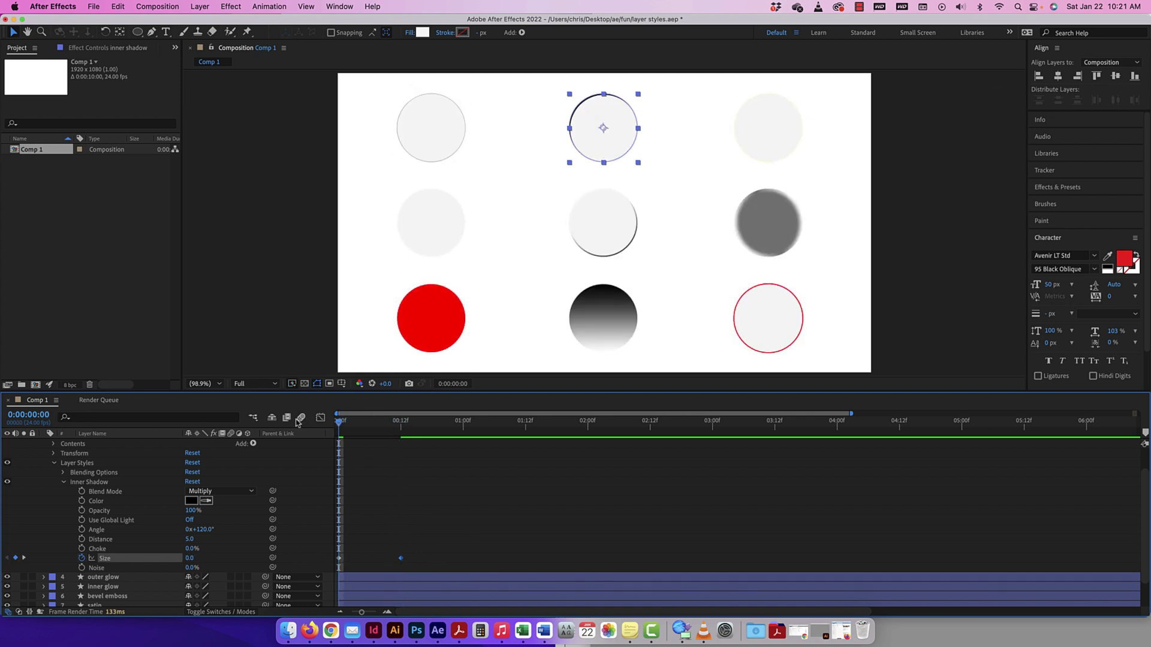
key(space)
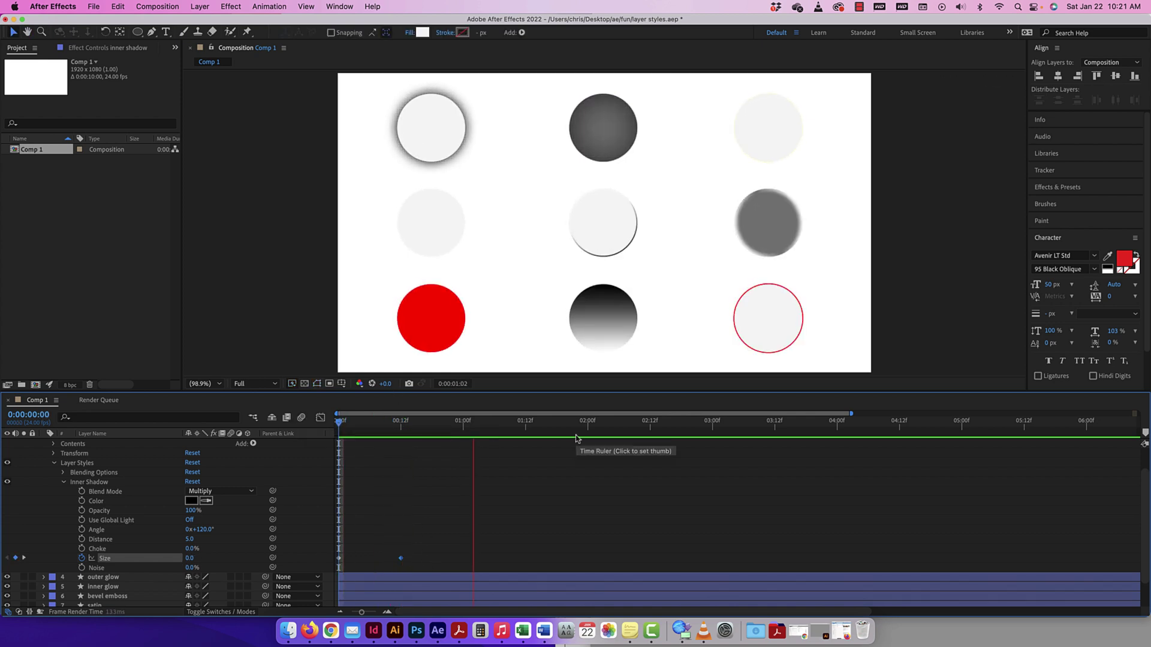
key(space)
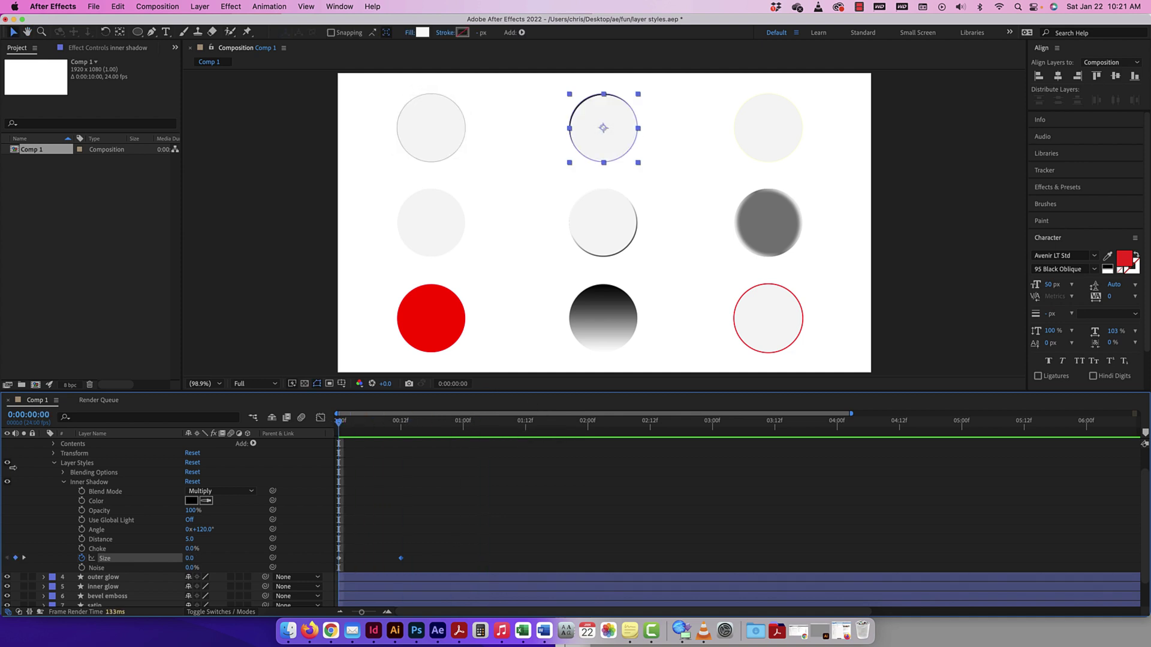
click(54, 464)
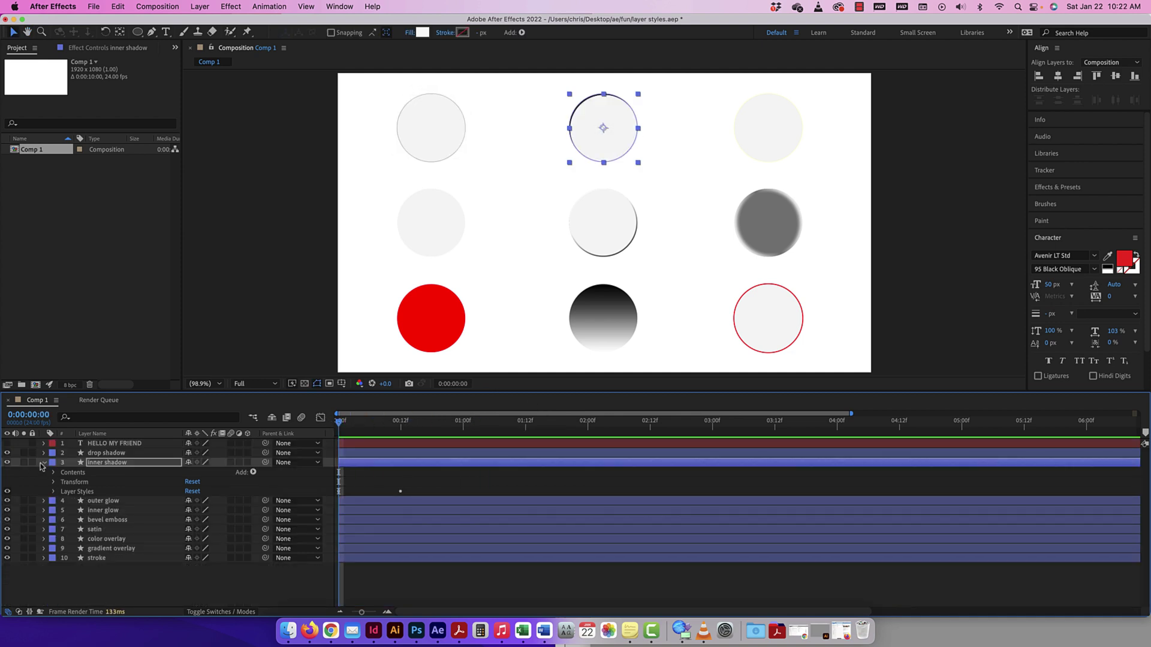
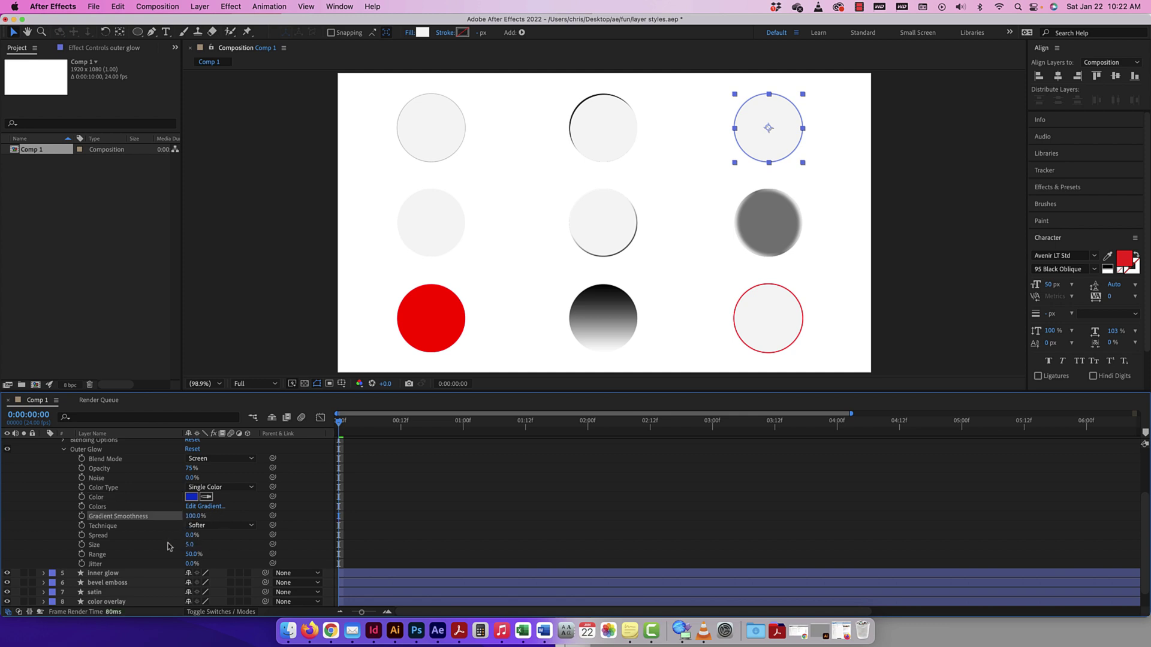
- Set the Outer Glow Size of the "outer glow" circle to 63 and its Spread to 22%
drag(192, 535, 264, 536)
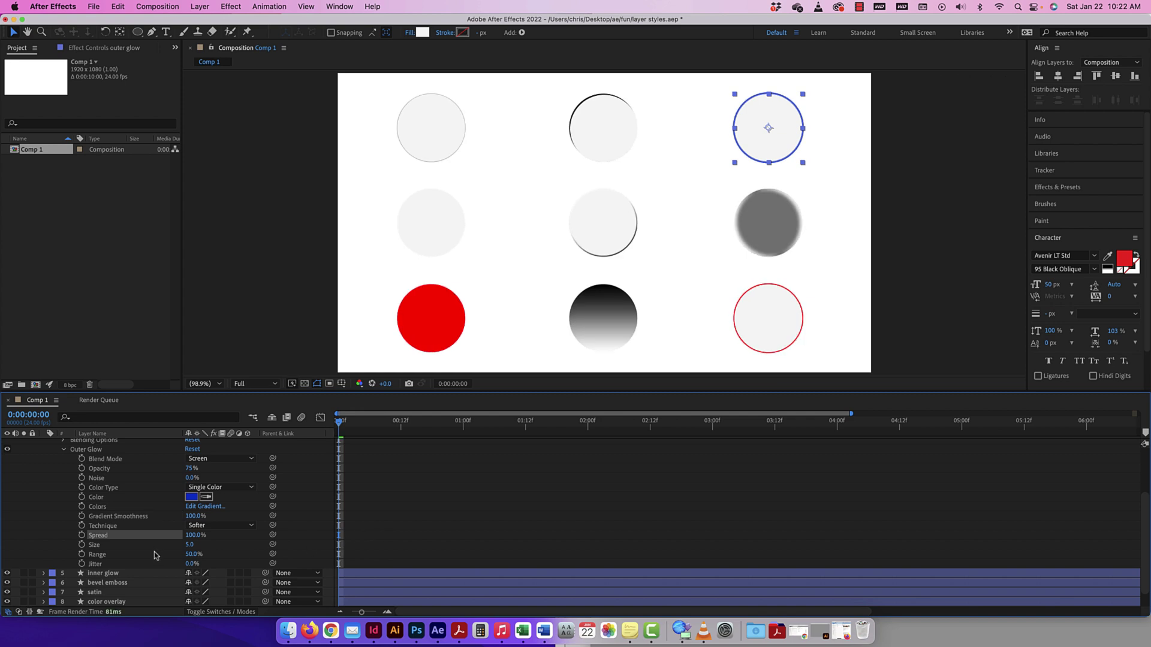
drag(193, 536, 267, 533)
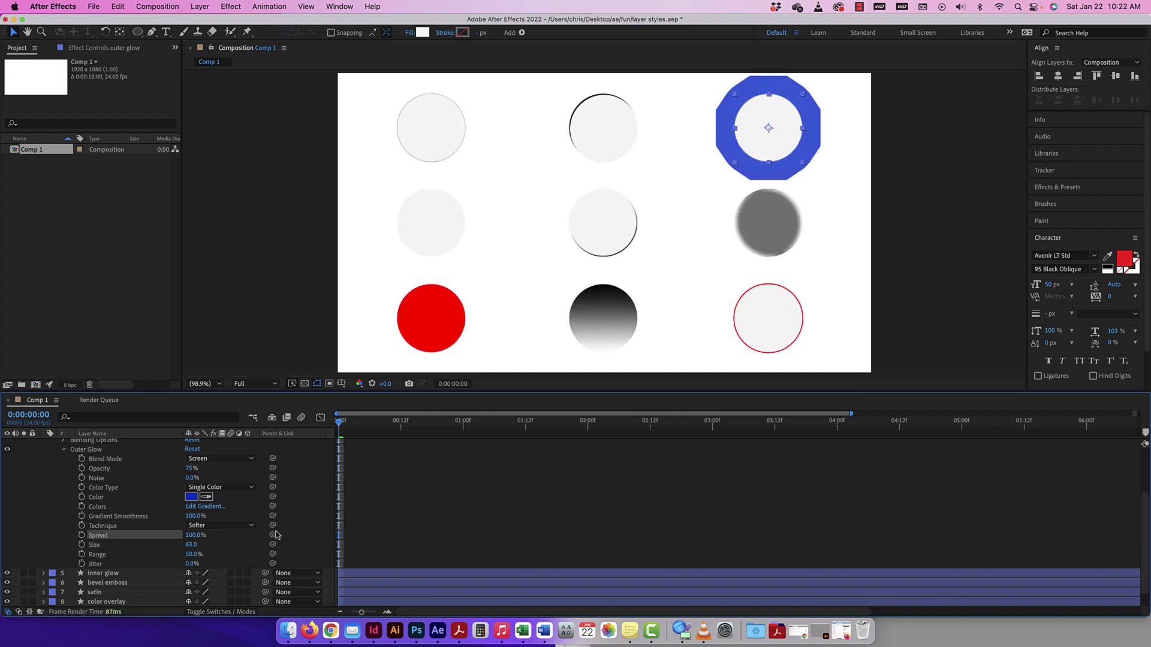
drag(192, 535, 165, 539)
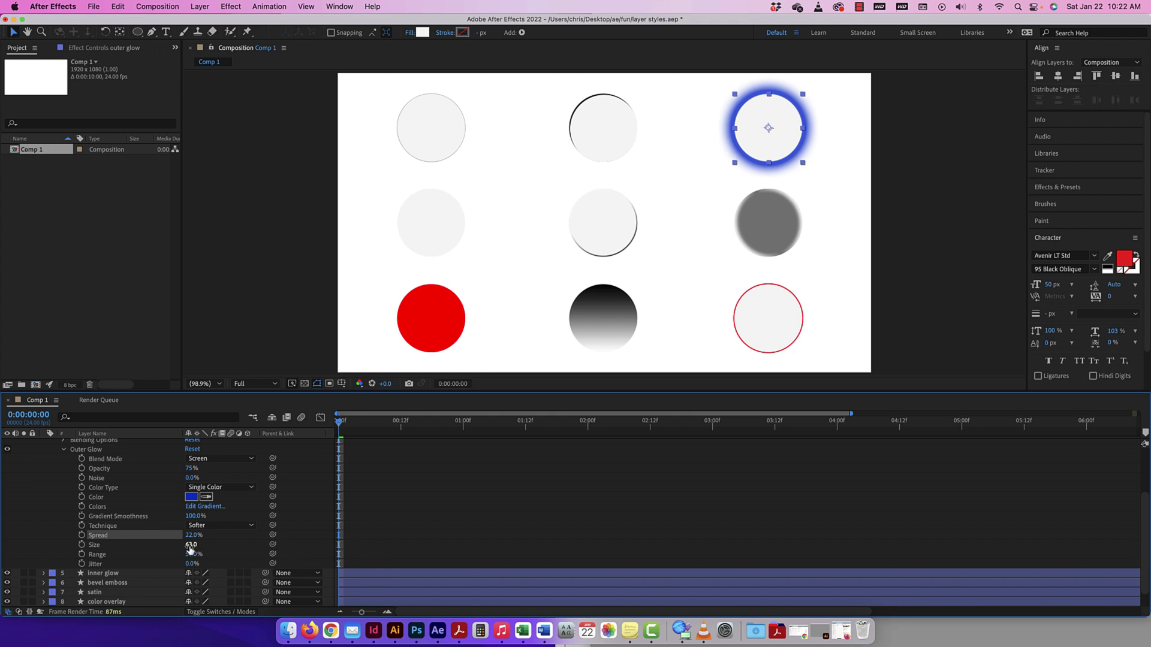
- Set the Outer Glow Opacity to 64% and both its Jitter and Range to 100%
mouse_move(190, 468)
mouse_down()
mouse_move(102, 465)
mouse_move(181, 463)
mouse_up()
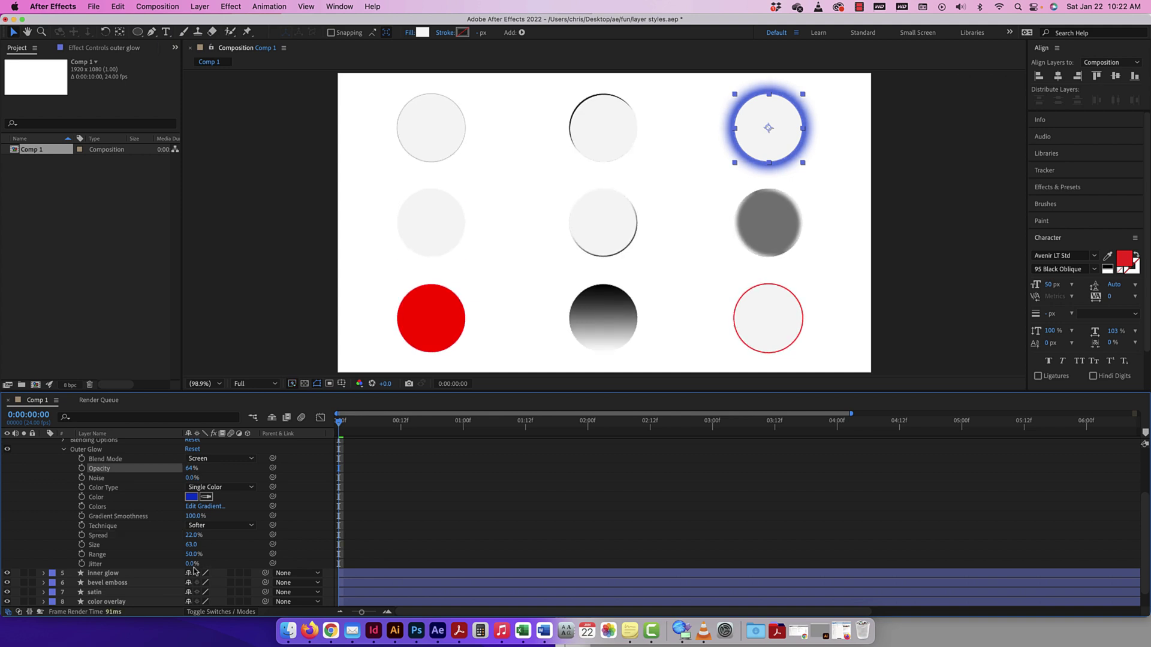
drag(191, 570, 1012, 287)
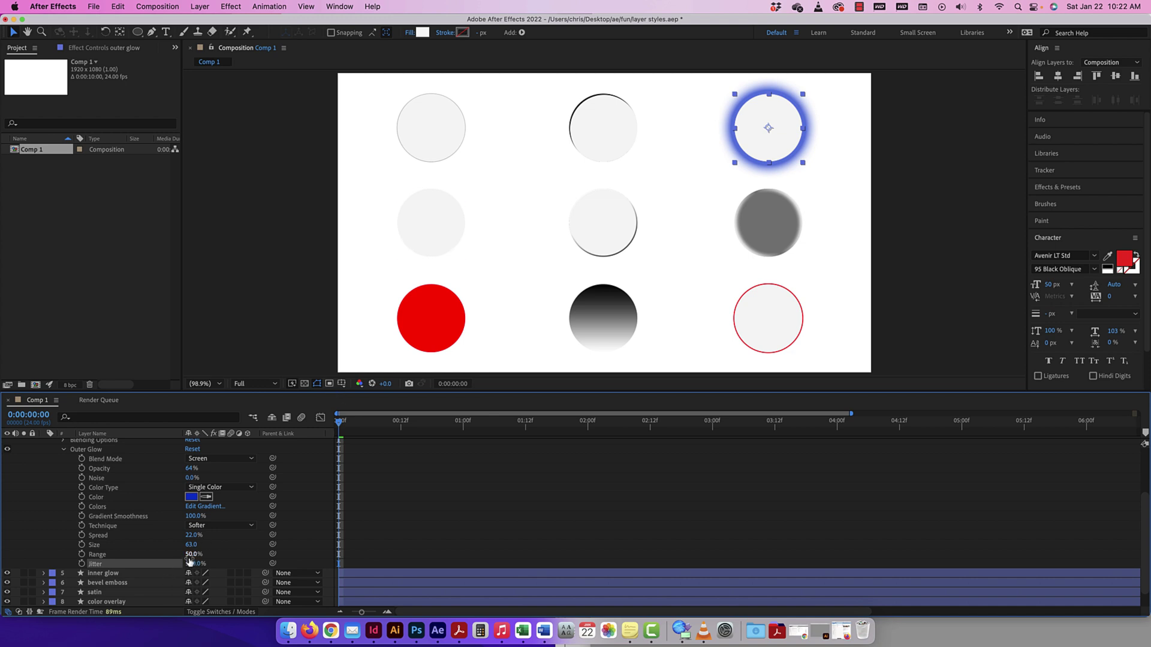
drag(190, 561, 513, 557)
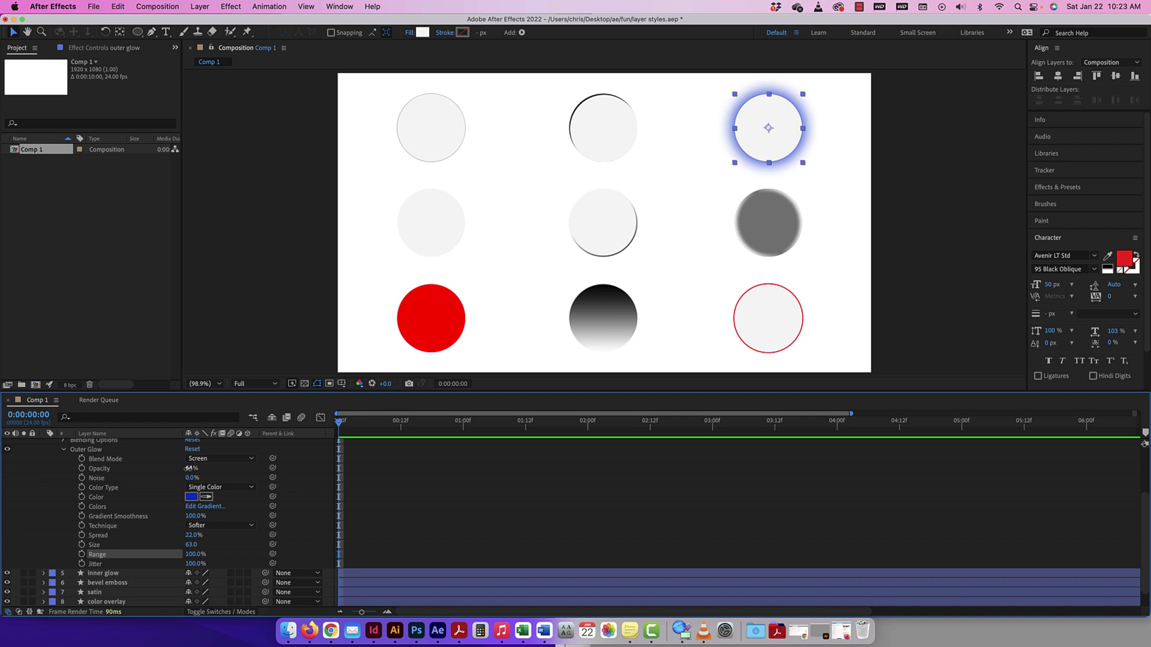
- Animate the Outer Glow Opacity with keyframes from 0% at the start to 100% at frame 12
drag(188, 468, 147, 468)
click(82, 468)
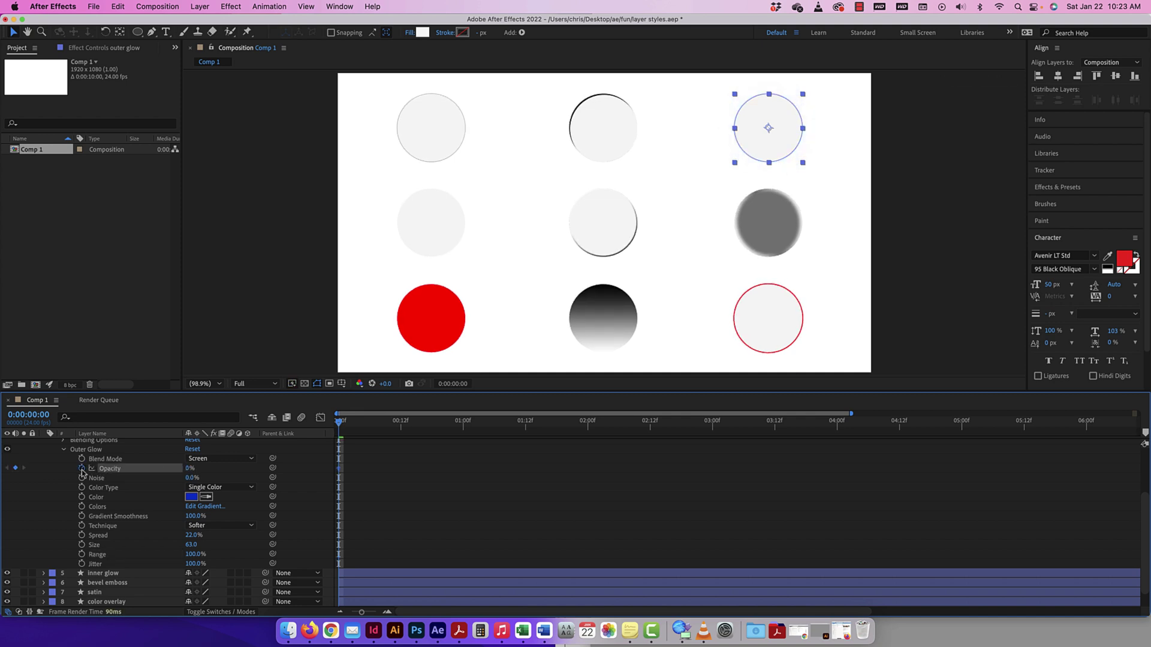
drag(343, 426, 401, 423)
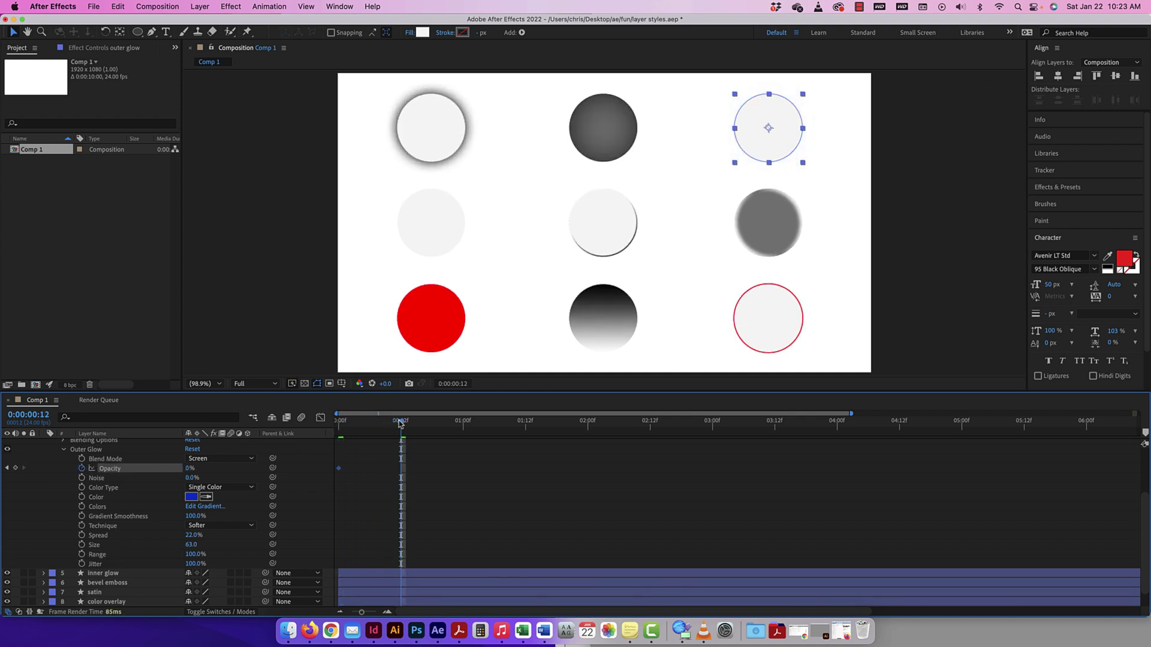
drag(189, 468, 204, 468)
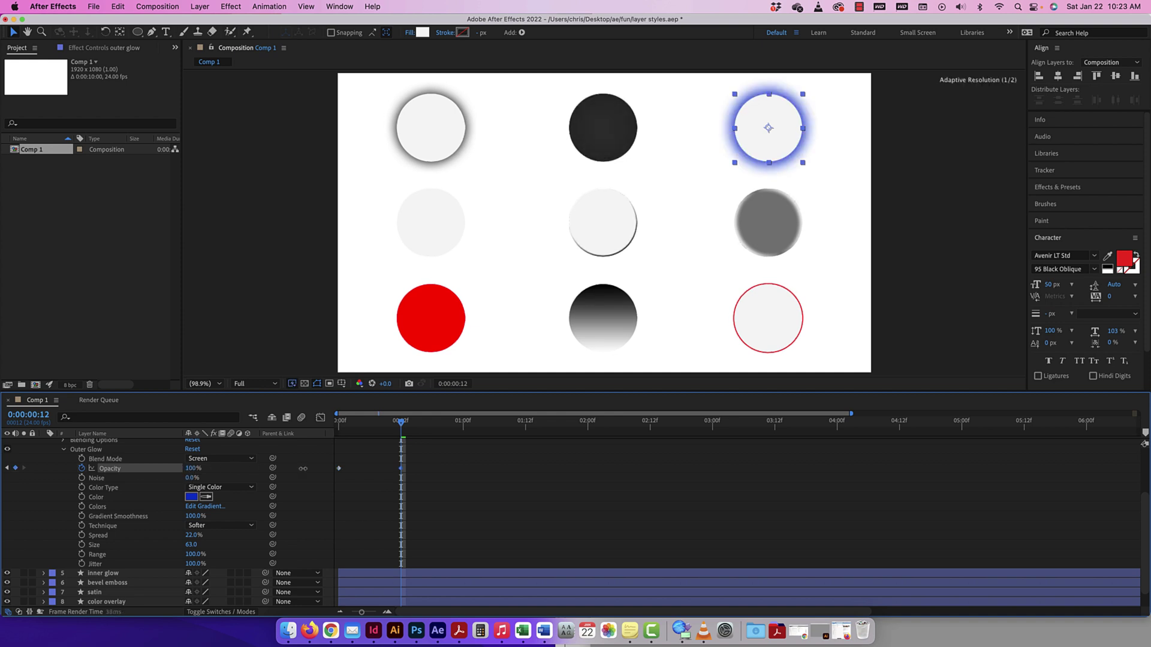
- Preview the outer glow animation from the start and collapse the "outer glow" layer's properties
drag(401, 422, 339, 423)
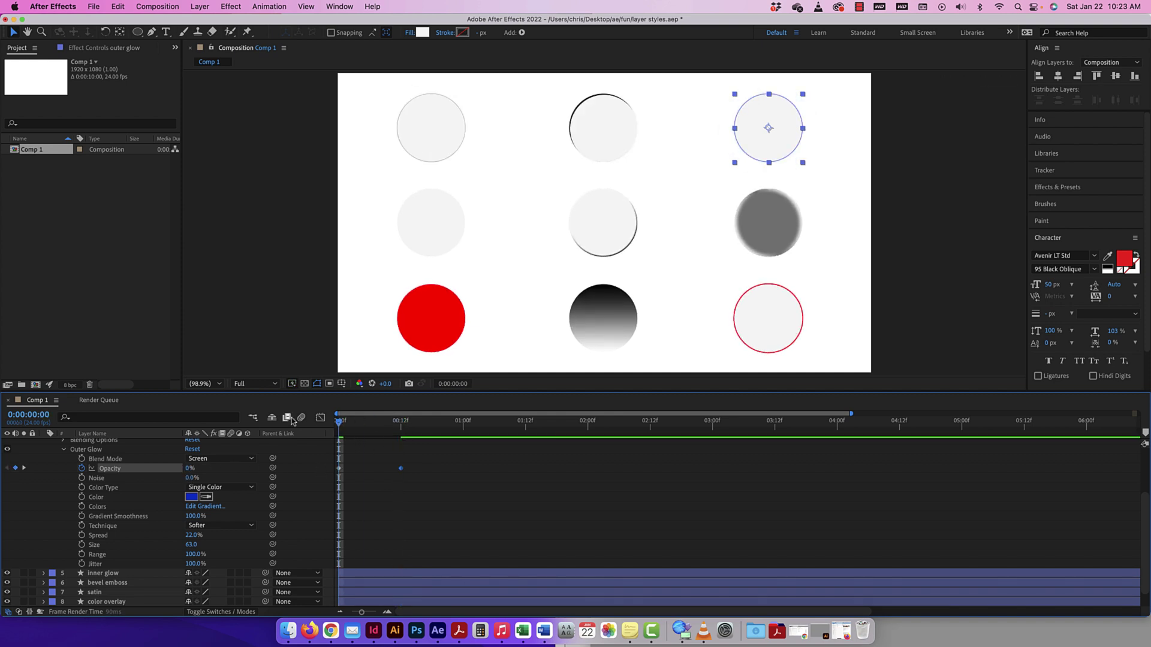
key(space)
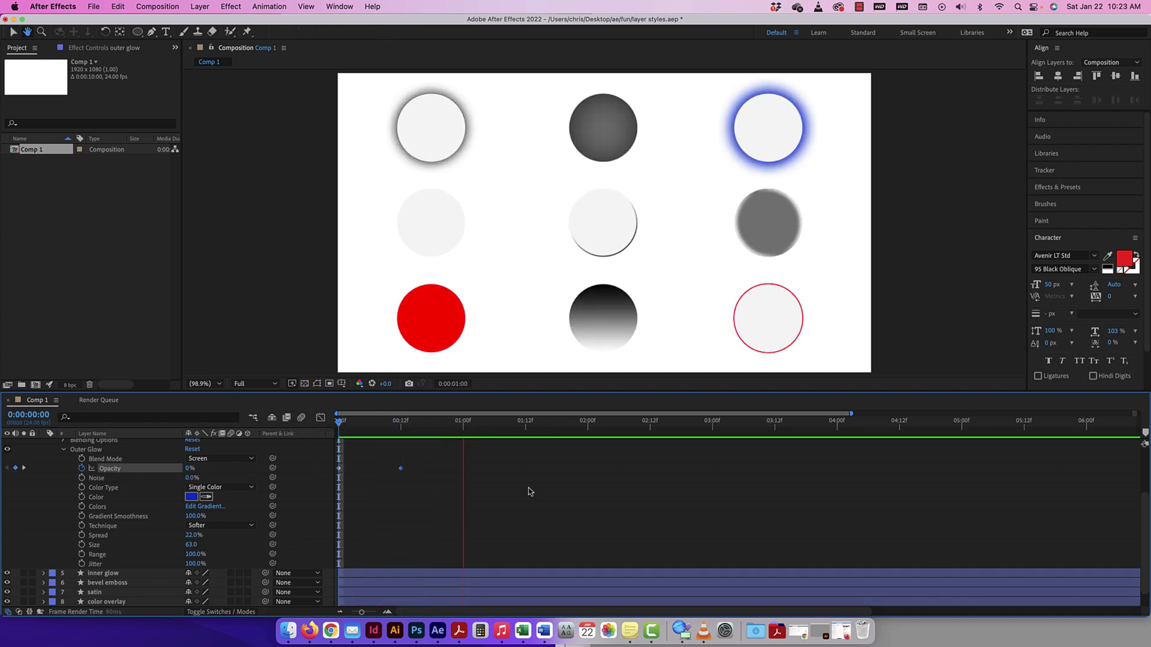
key(space)
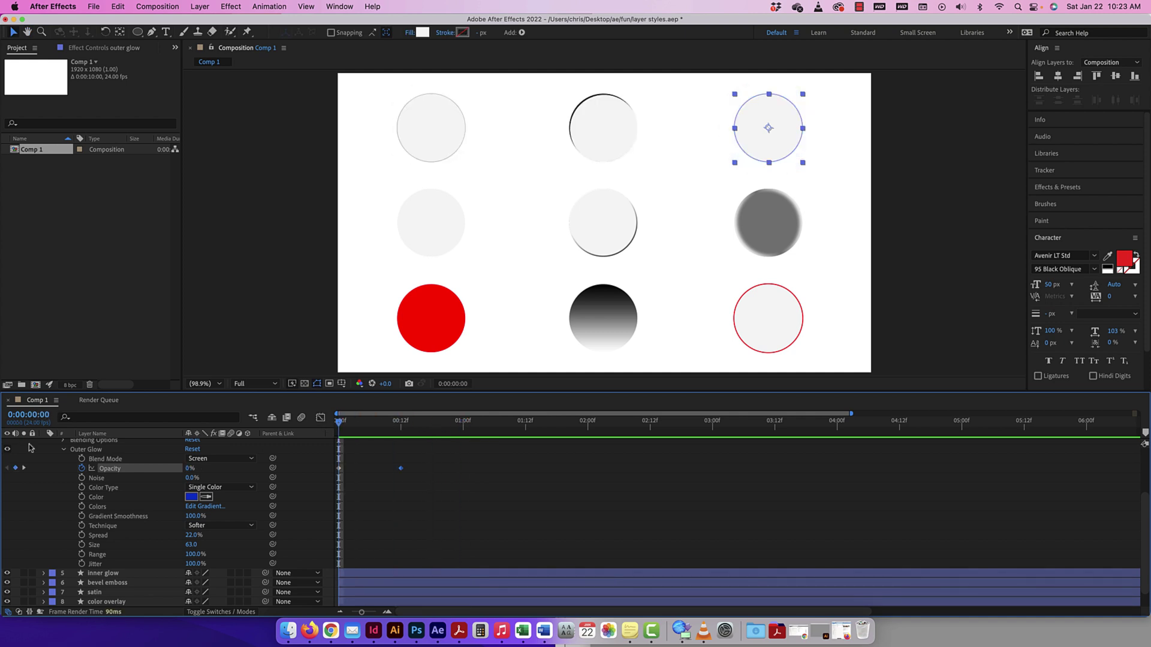
click(64, 452)
click(45, 473)
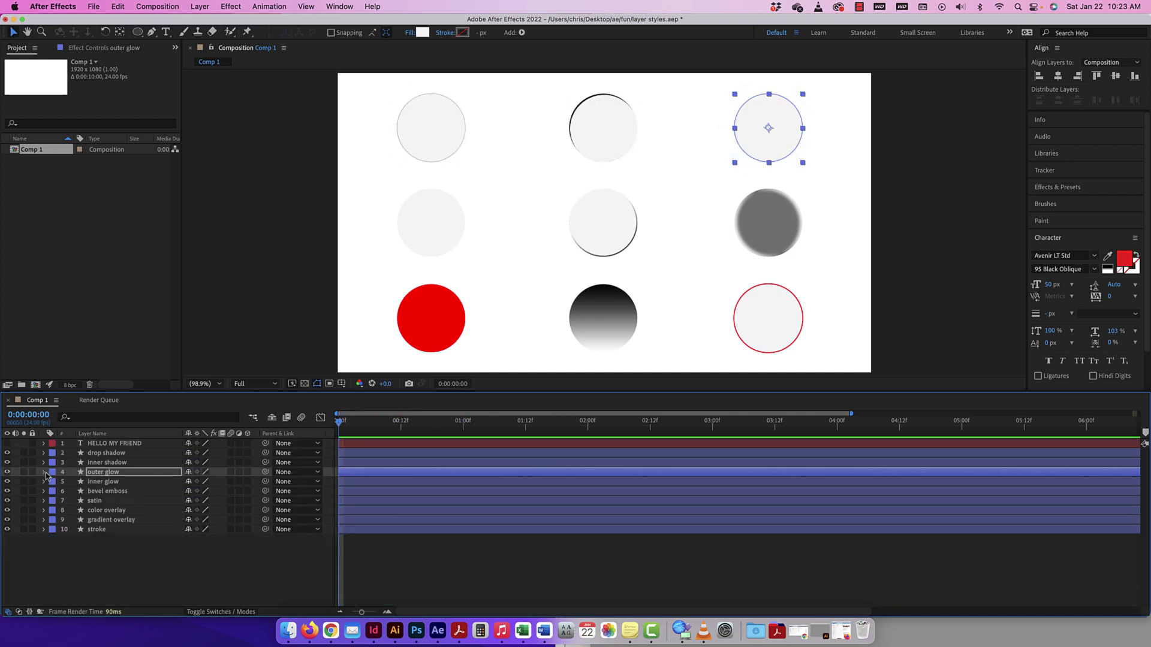
- Expand the Inner Glow properties of the "inner glow" circle and set the glow color to bright green
click(43, 482)
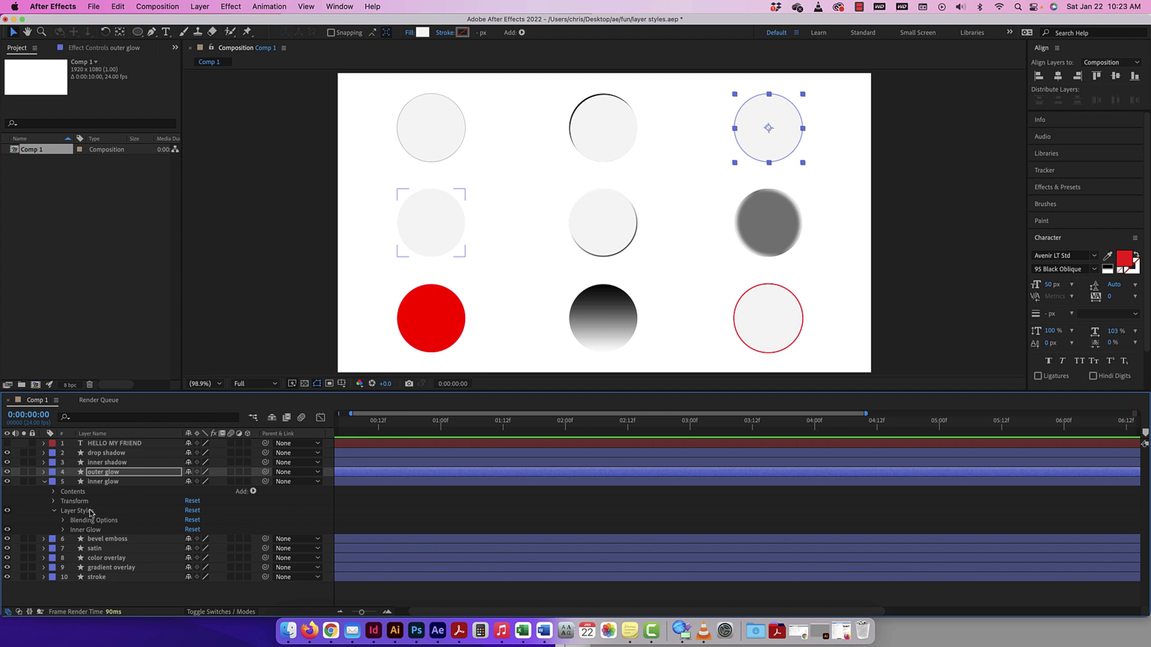
click(64, 531)
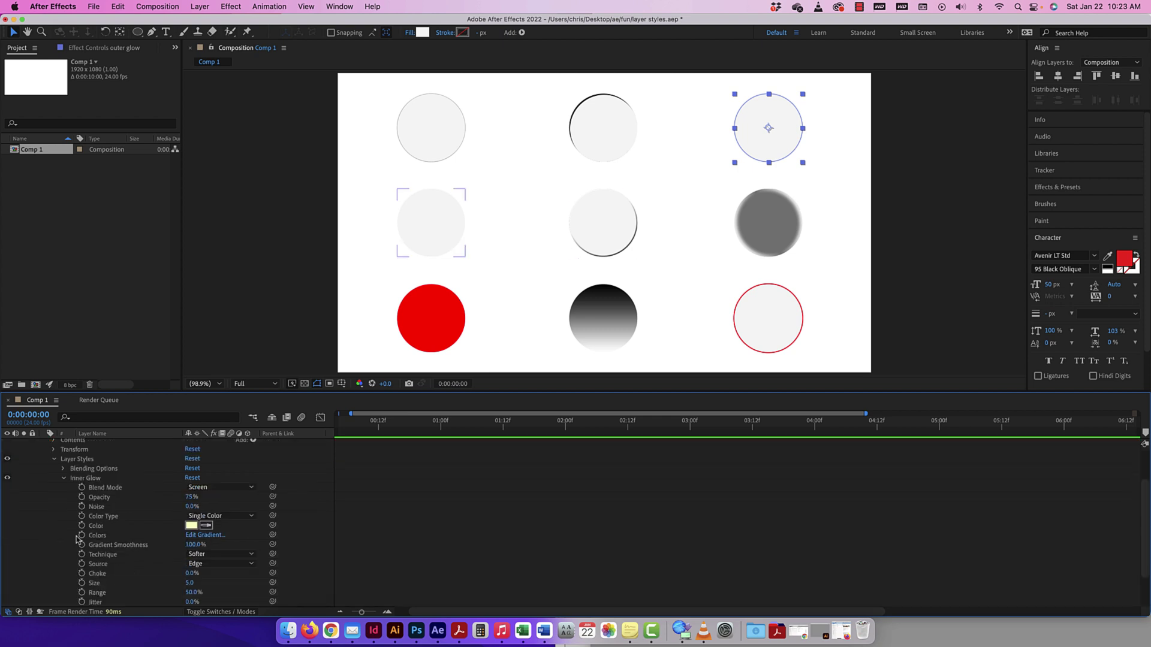
click(191, 526)
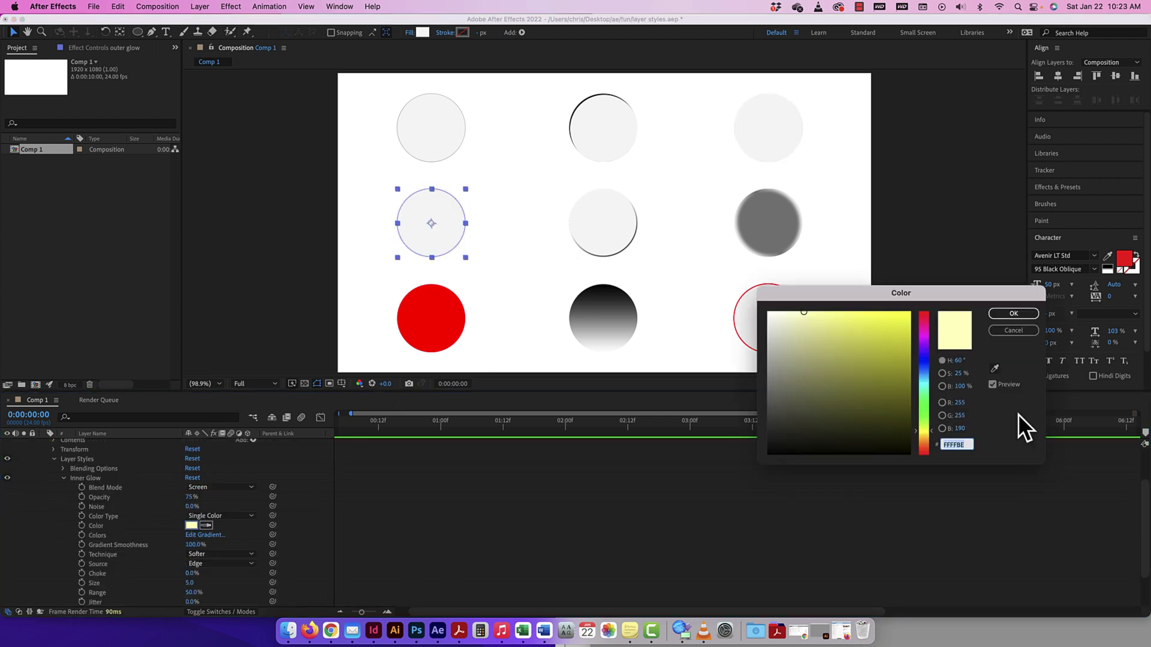
mouse_move(924, 393)
mouse_down()
mouse_move(923, 412)
mouse_move(872, 326)
mouse_up()
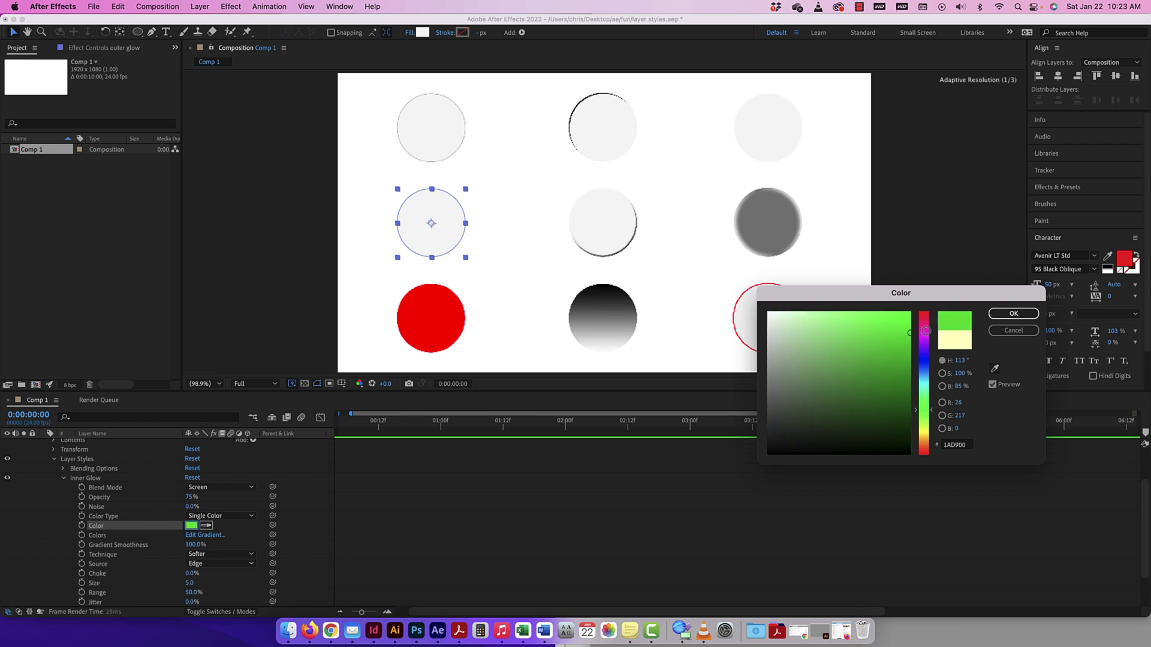
click(1013, 313)
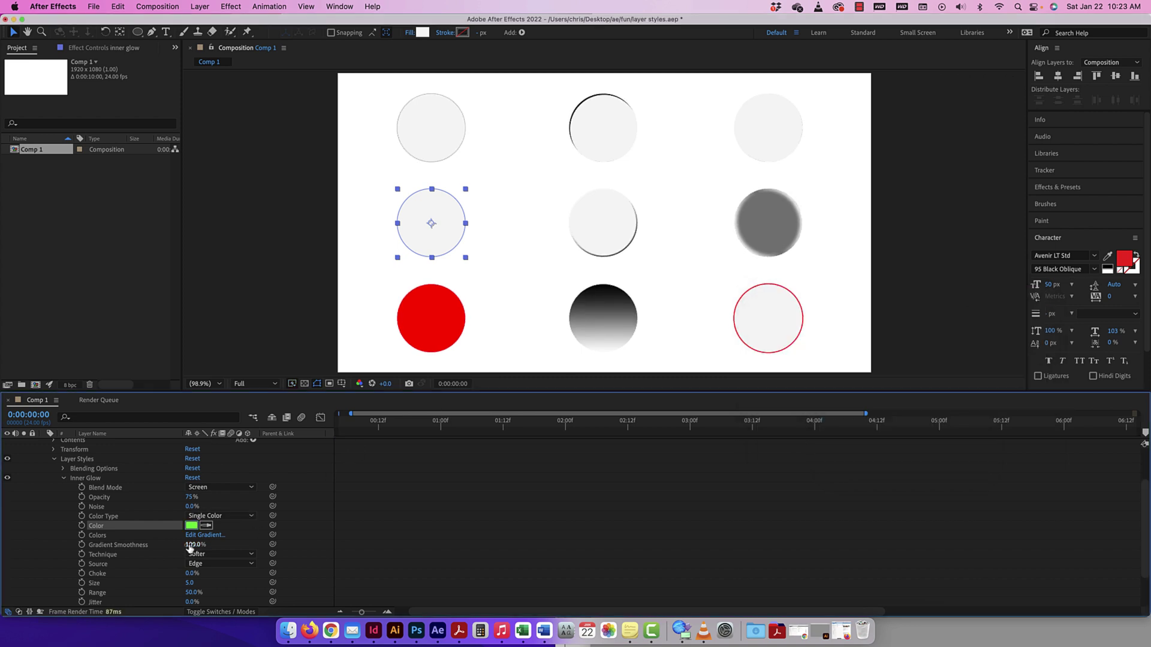
- Set the Inner Glow Size to 103, keeping the Color Type at Single Color and the Blend Mode at Screen
scroll(189, 549, down, 2)
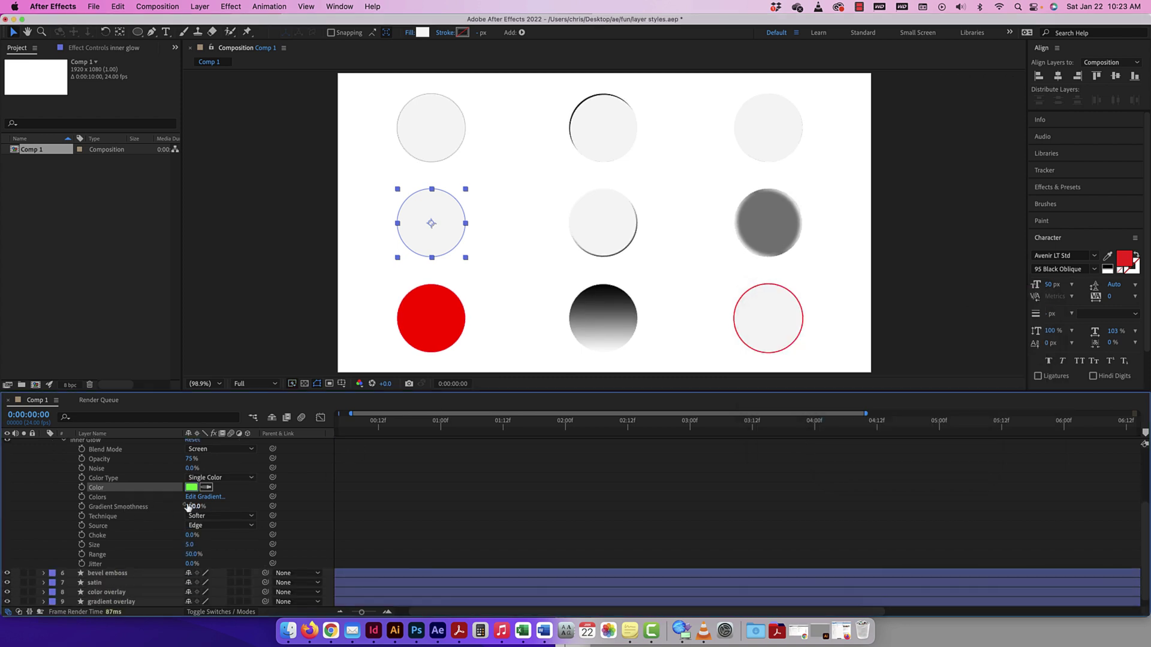
scroll(183, 503, up, 1)
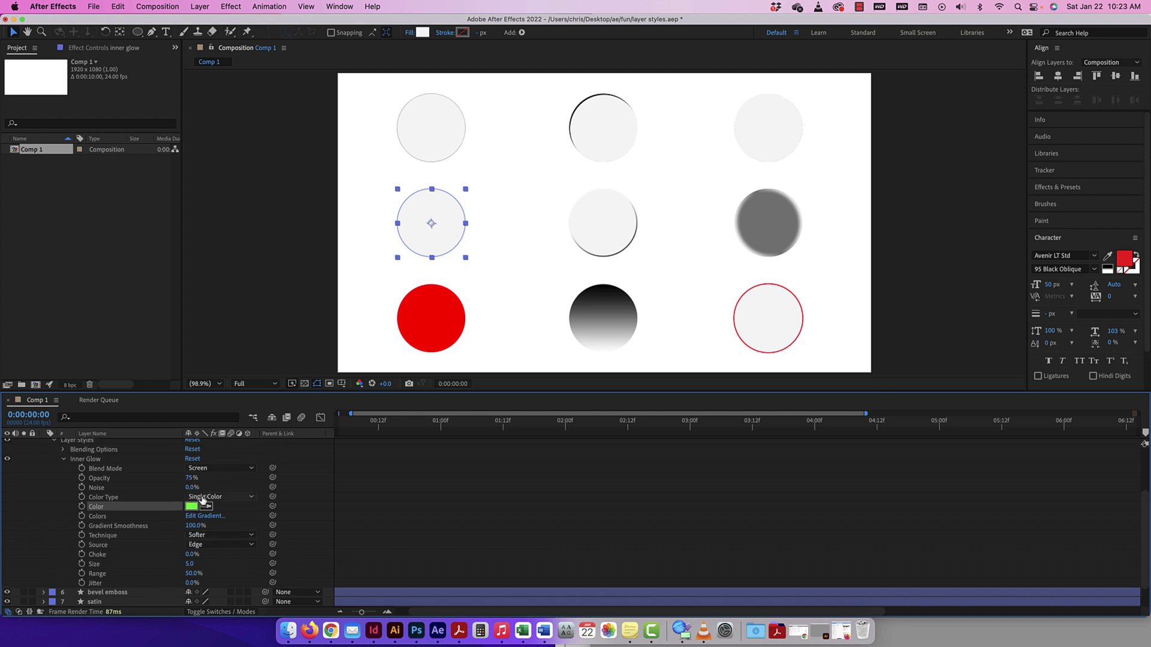
click(203, 497)
click(202, 497)
click(190, 565)
drag(190, 565, 236, 565)
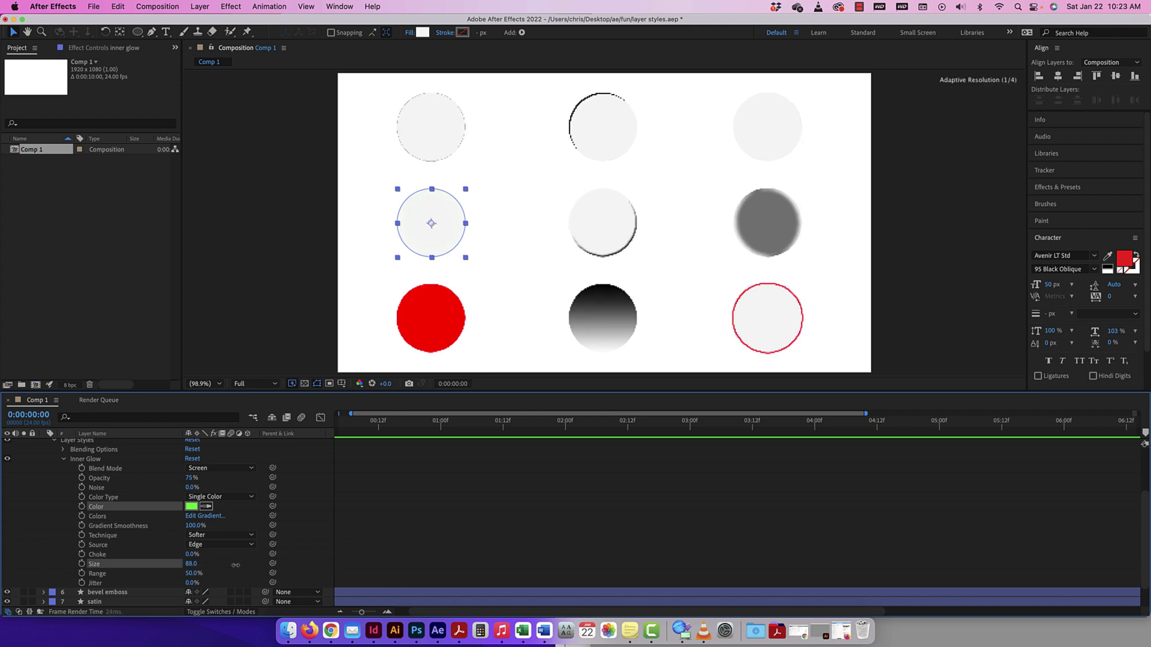
click(198, 469)
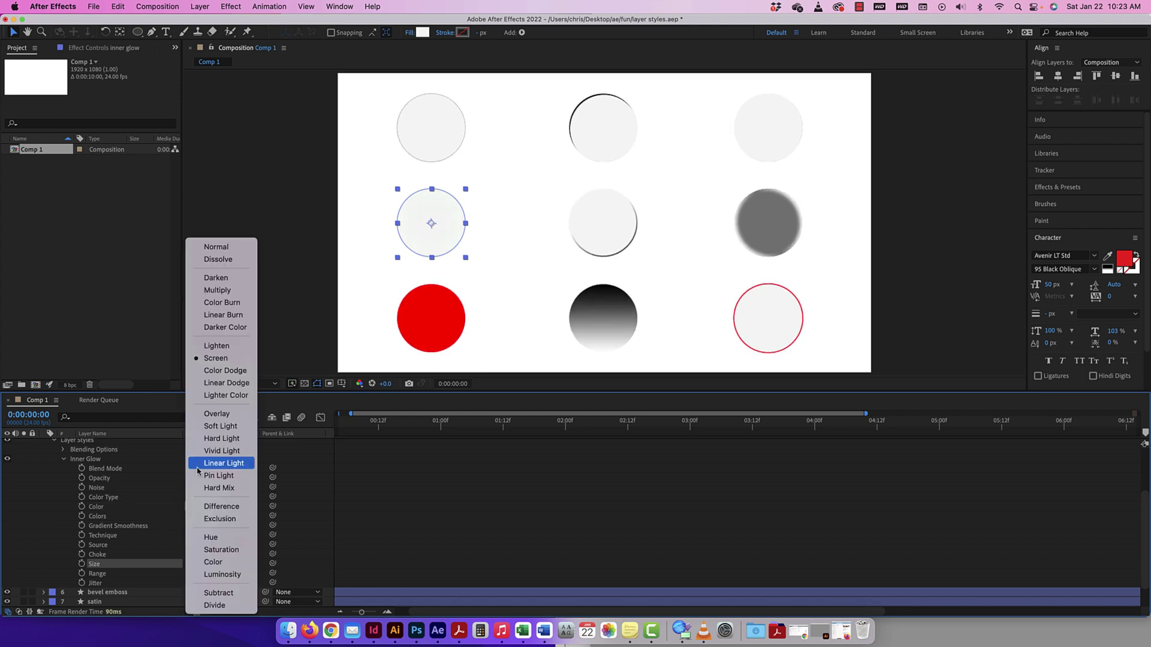
click(218, 360)
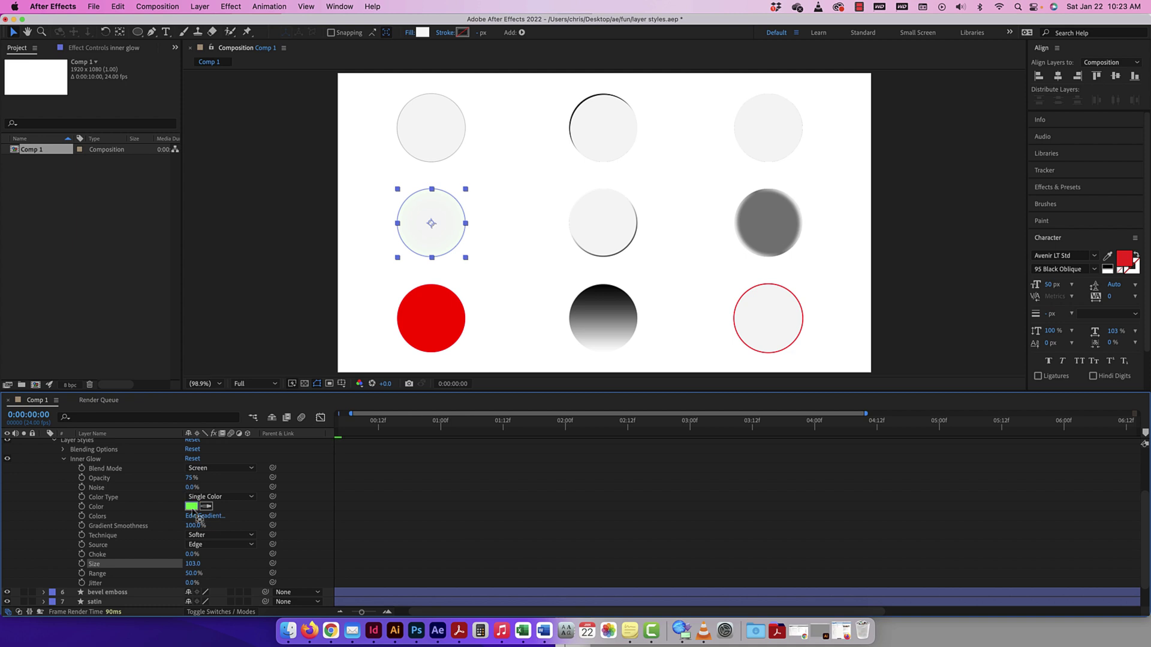
- Change the Inner Glow color to dark green and its Blend Mode to Darken
click(192, 506)
click(909, 418)
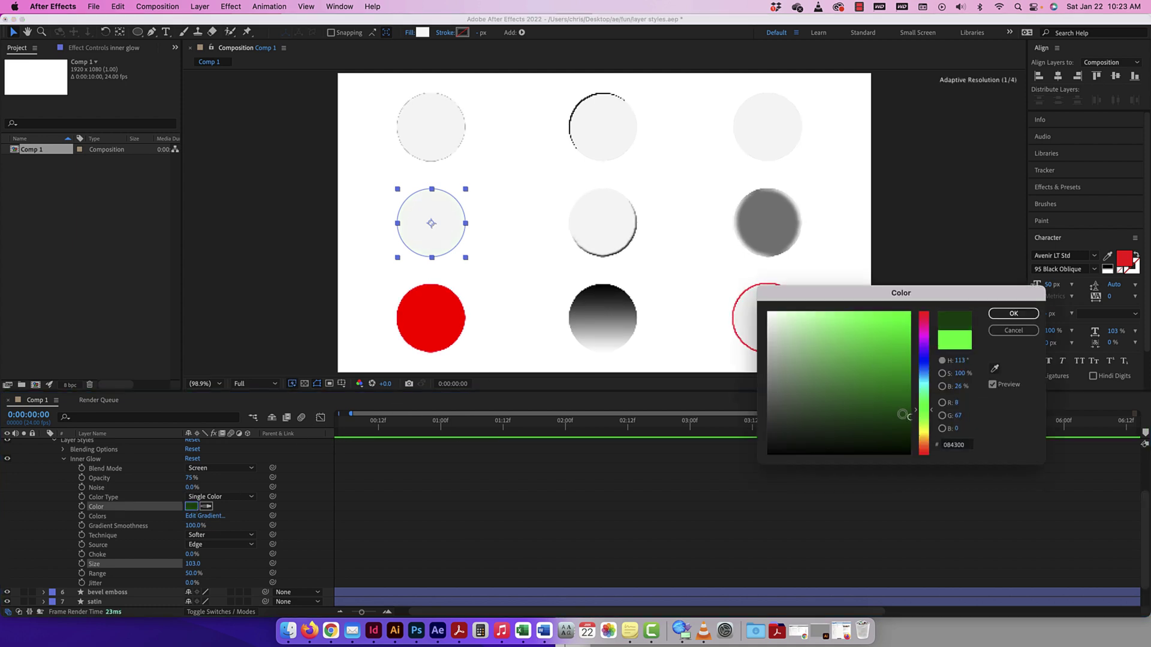
click(1014, 314)
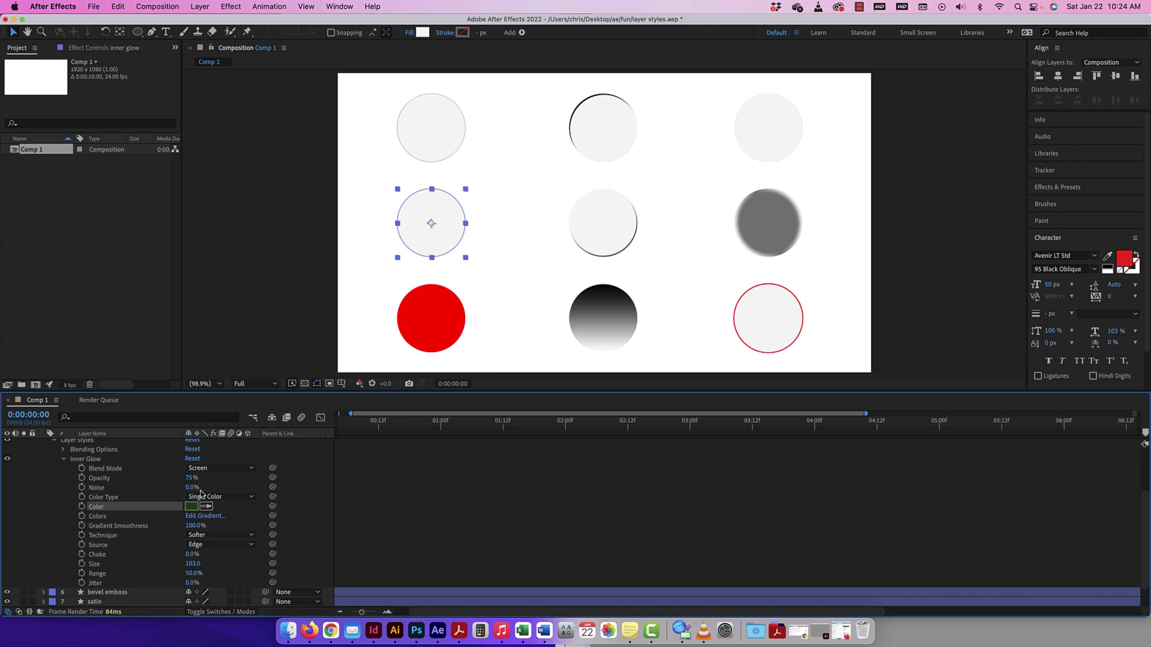
click(210, 468)
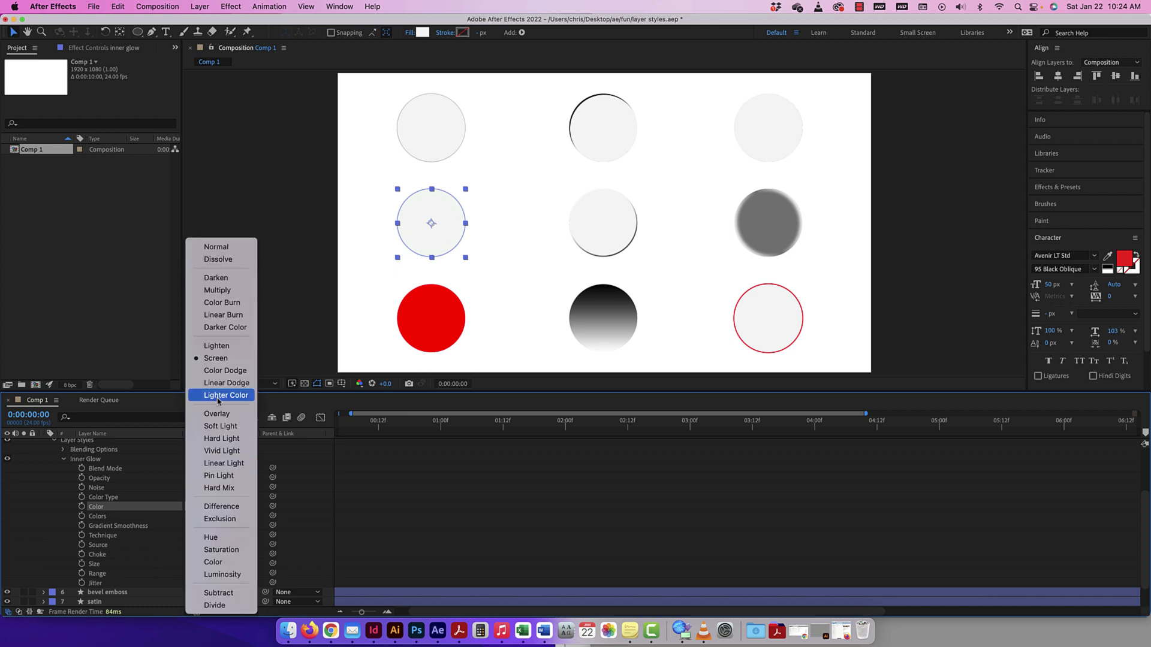
click(216, 277)
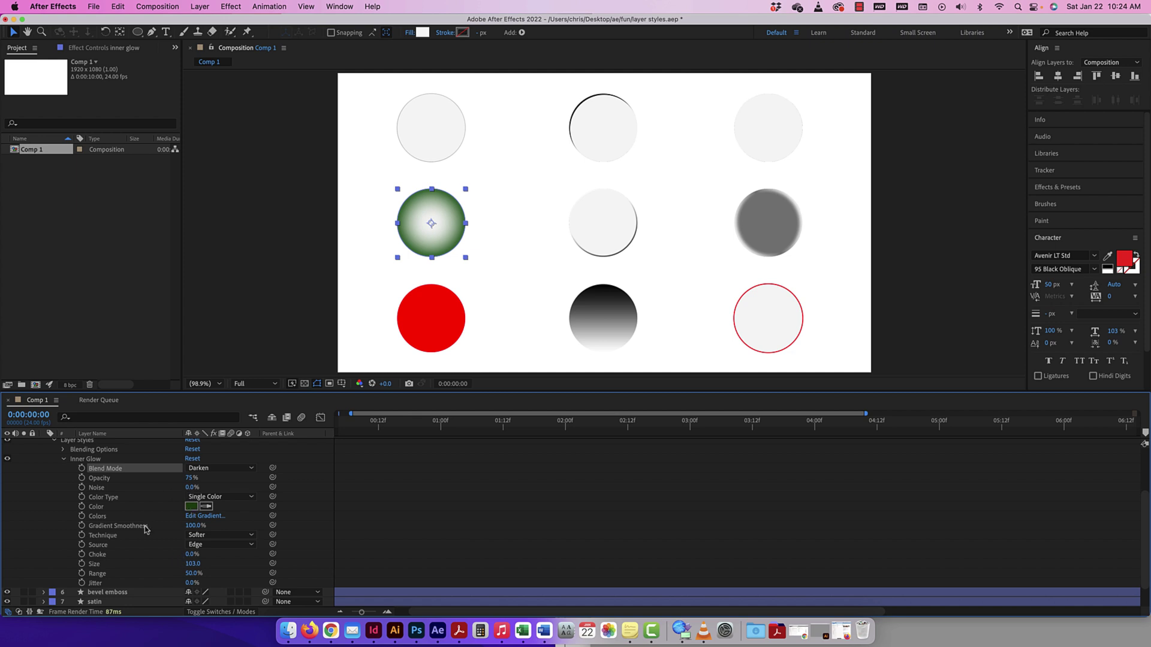
- Animate the Inner Glow Choke with keyframes from 0% at the start to 100% at frame 12
key(Return)
scroll(121, 492, down, 5)
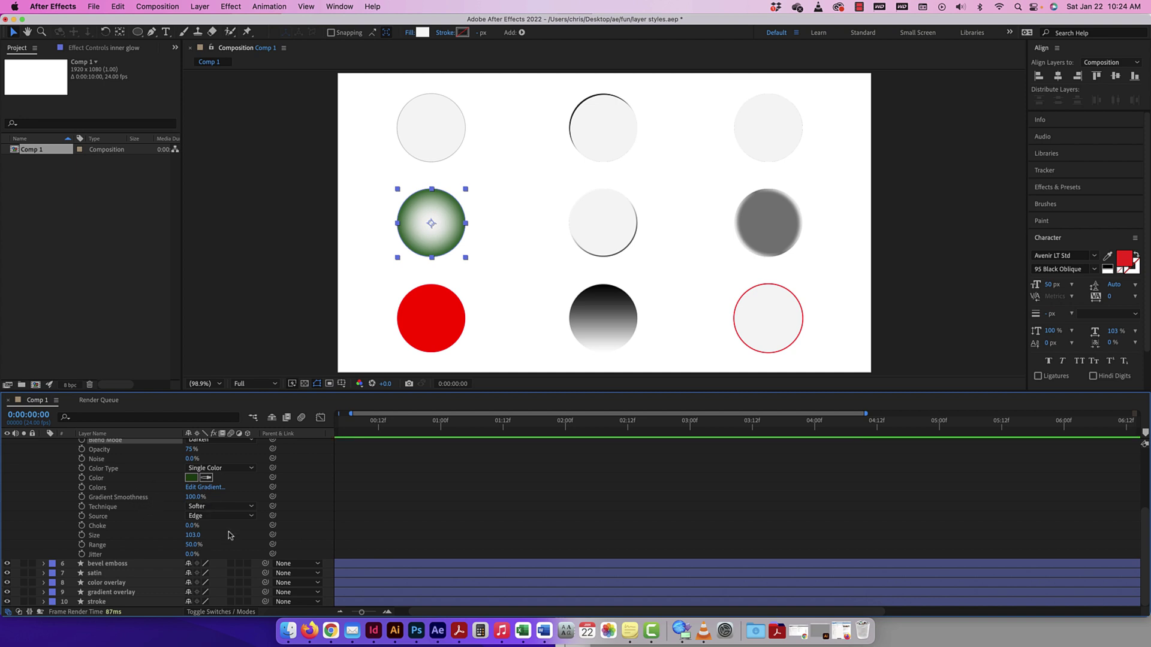
mouse_move(190, 526)
mouse_down()
mouse_move(216, 525)
mouse_move(191, 525)
mouse_up()
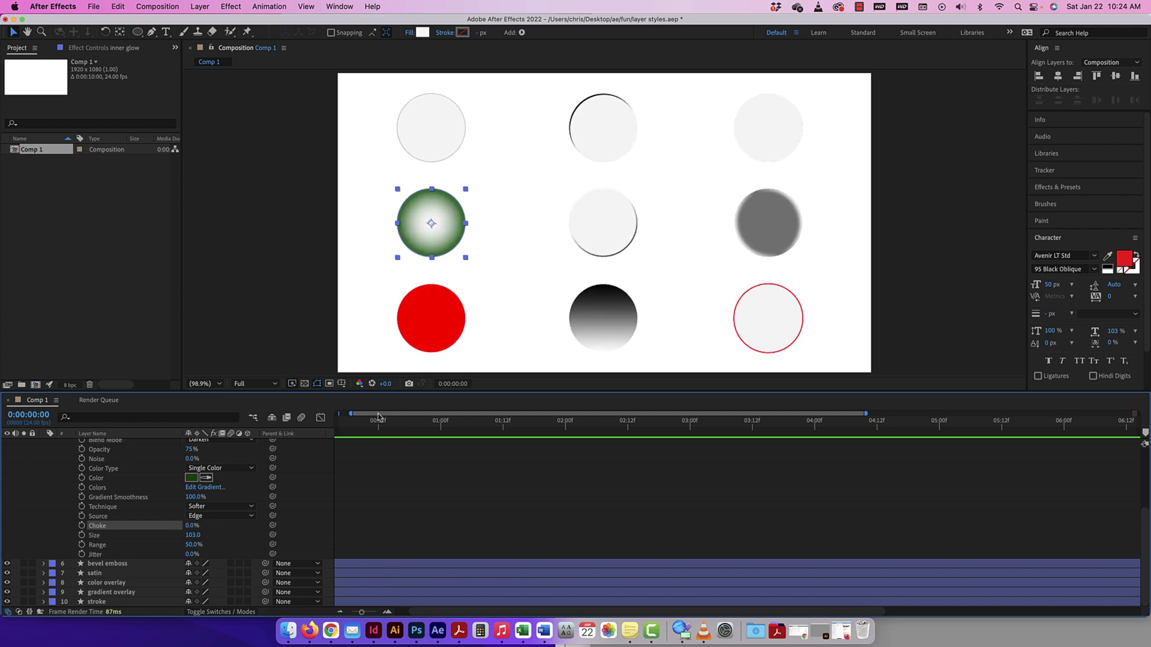
scroll(412, 426, left, 1)
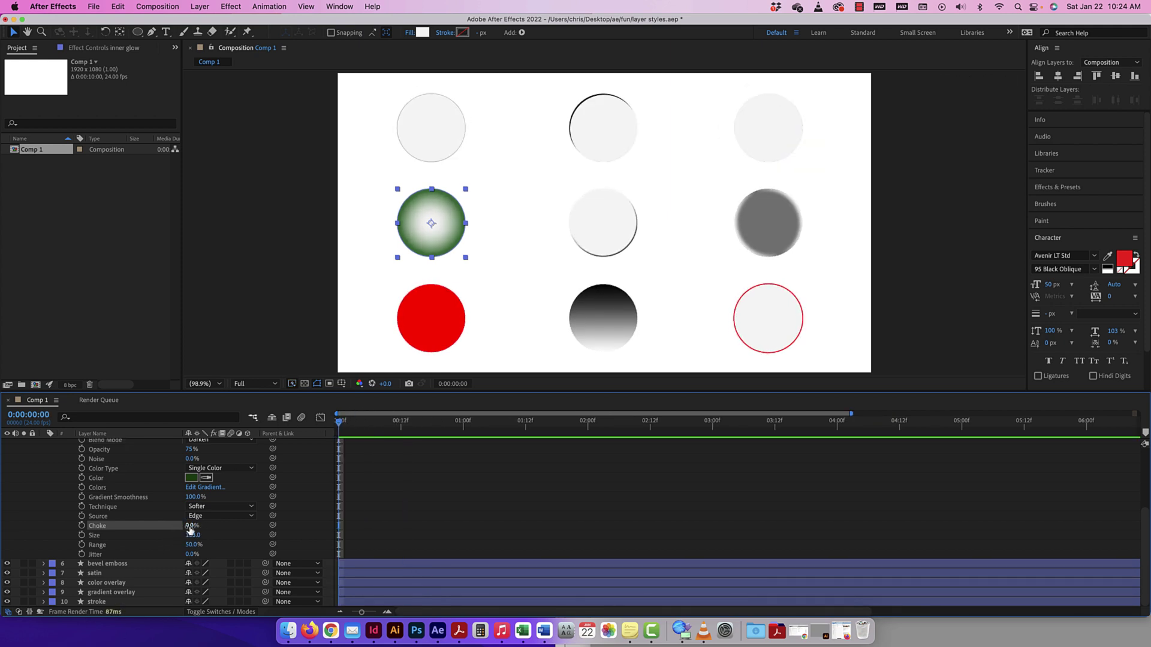
click(82, 526)
drag(342, 422, 401, 421)
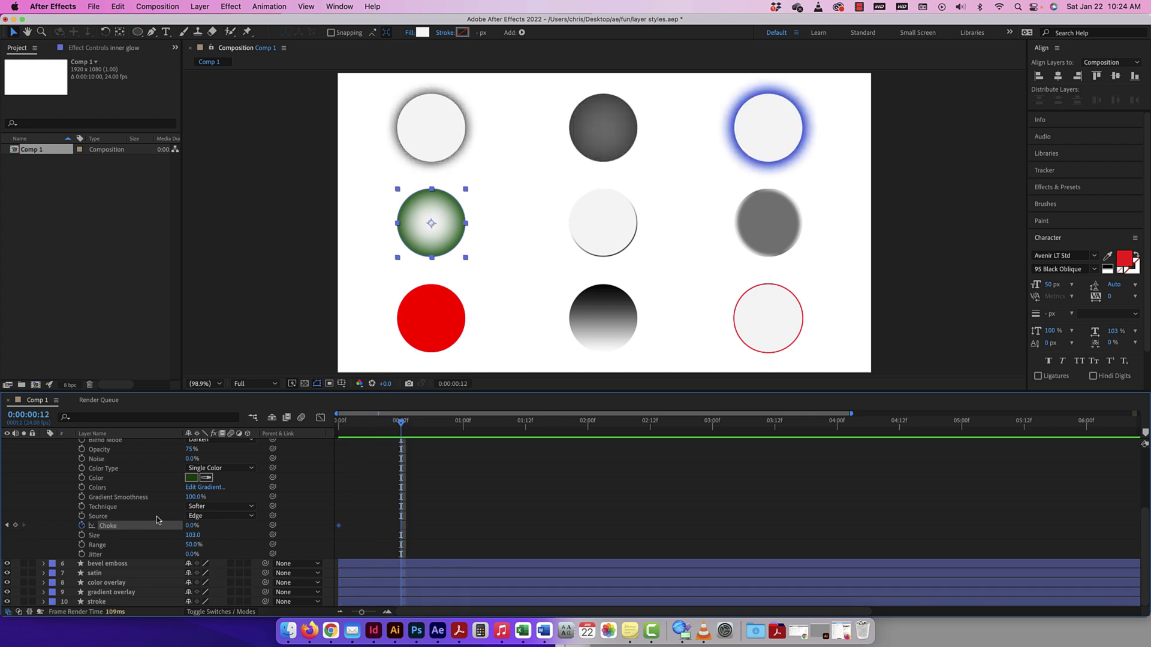
drag(192, 525, 288, 528)
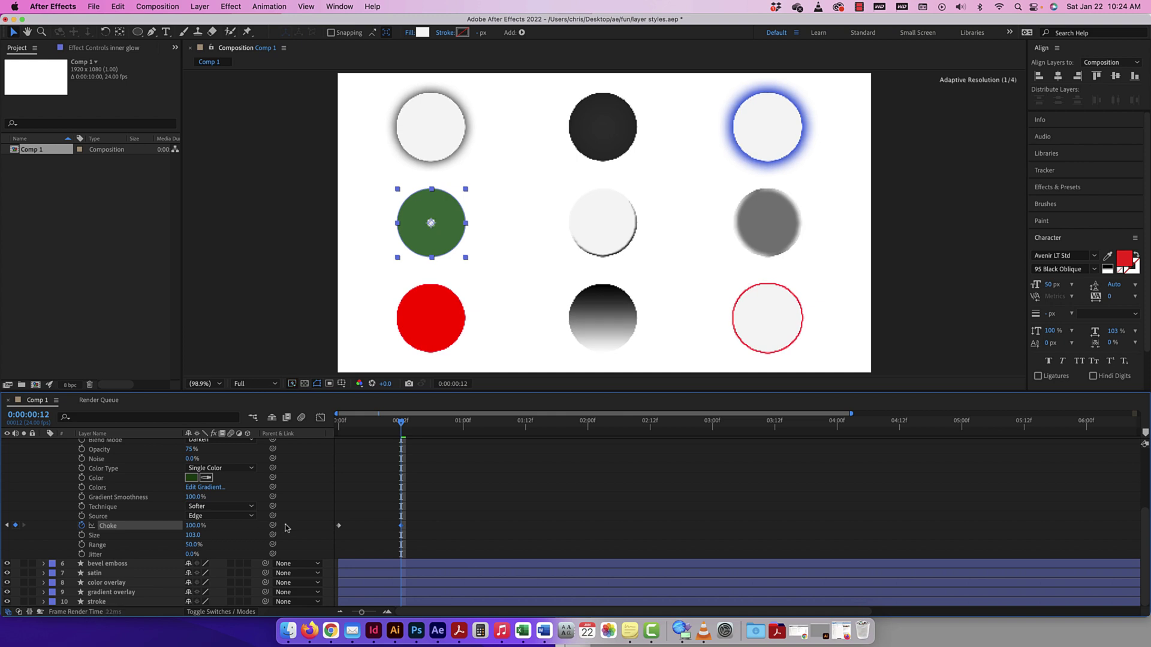
- Preview the choke animation from the start and collapse the "inner glow" layer's properties
drag(401, 422, 296, 422)
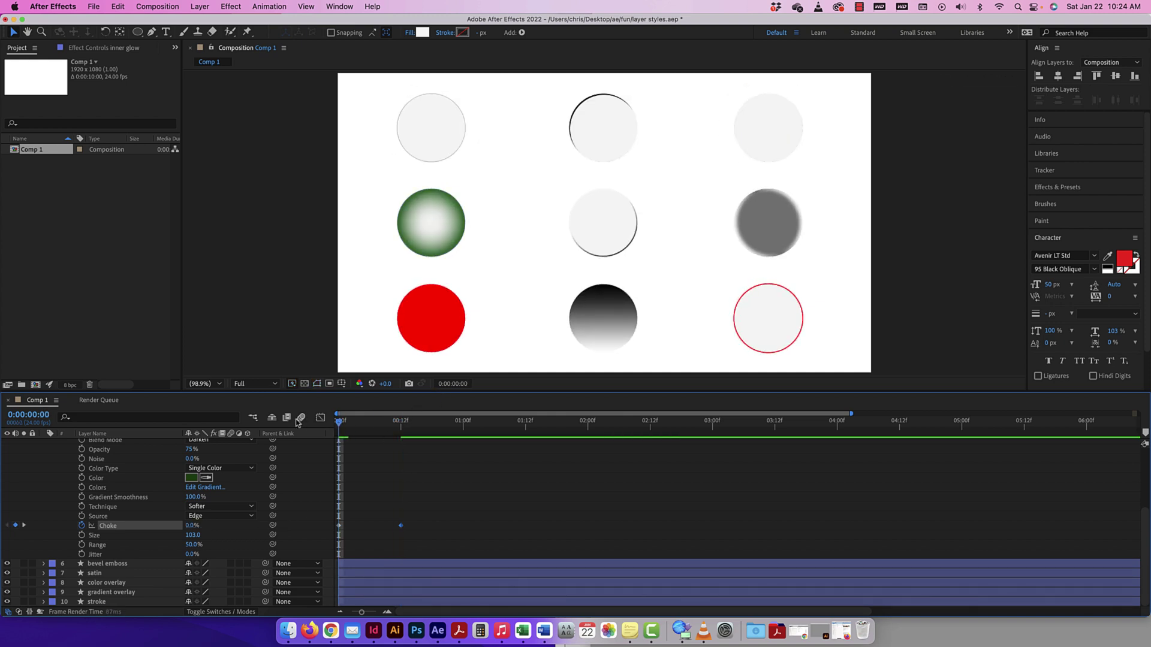
drag(462, 423, 344, 427)
scroll(53, 514, up, 3)
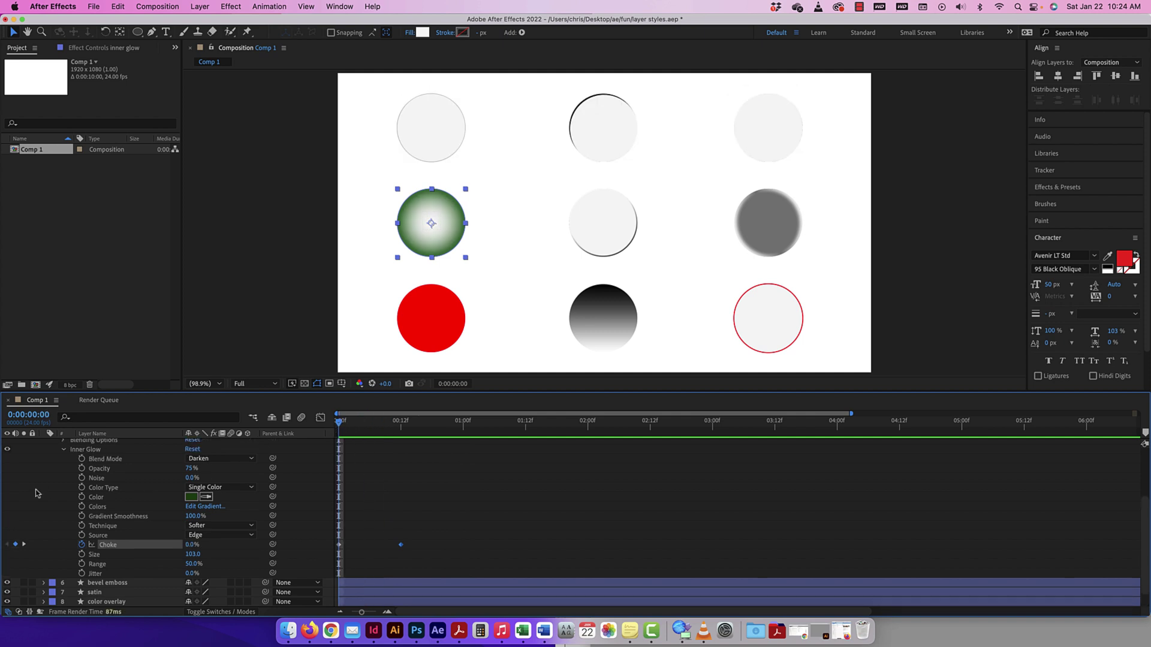
click(45, 482)
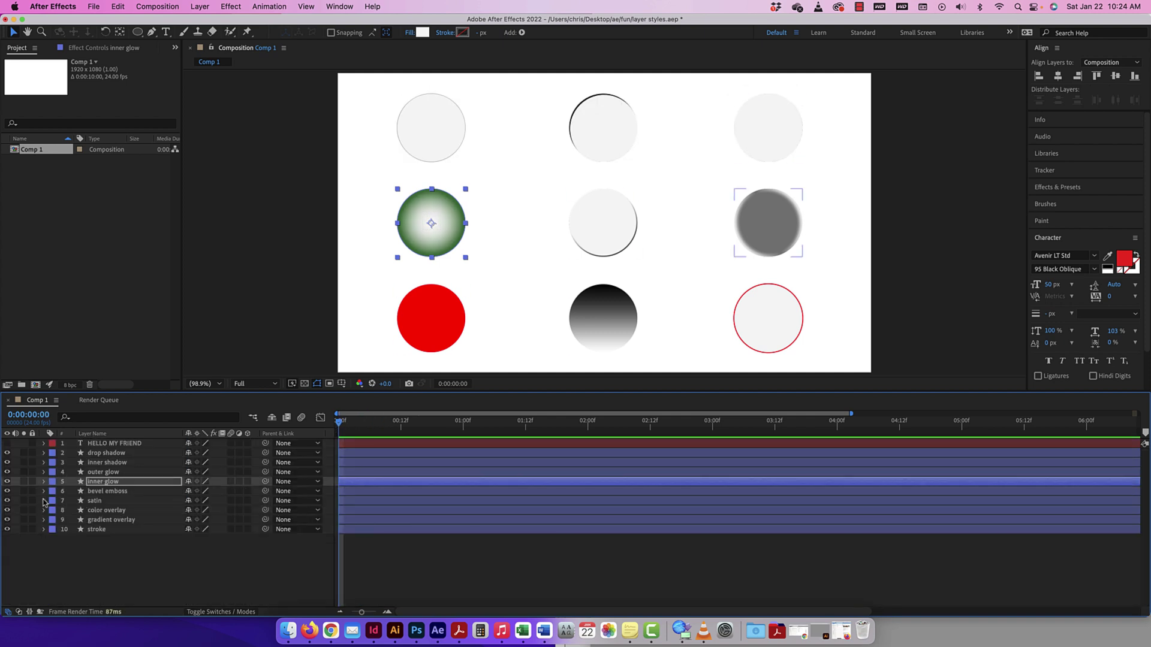
- Expand the Bevel and Emboss properties of the "bevel emboss" circle and check the Direction options, keeping Up
click(45, 491)
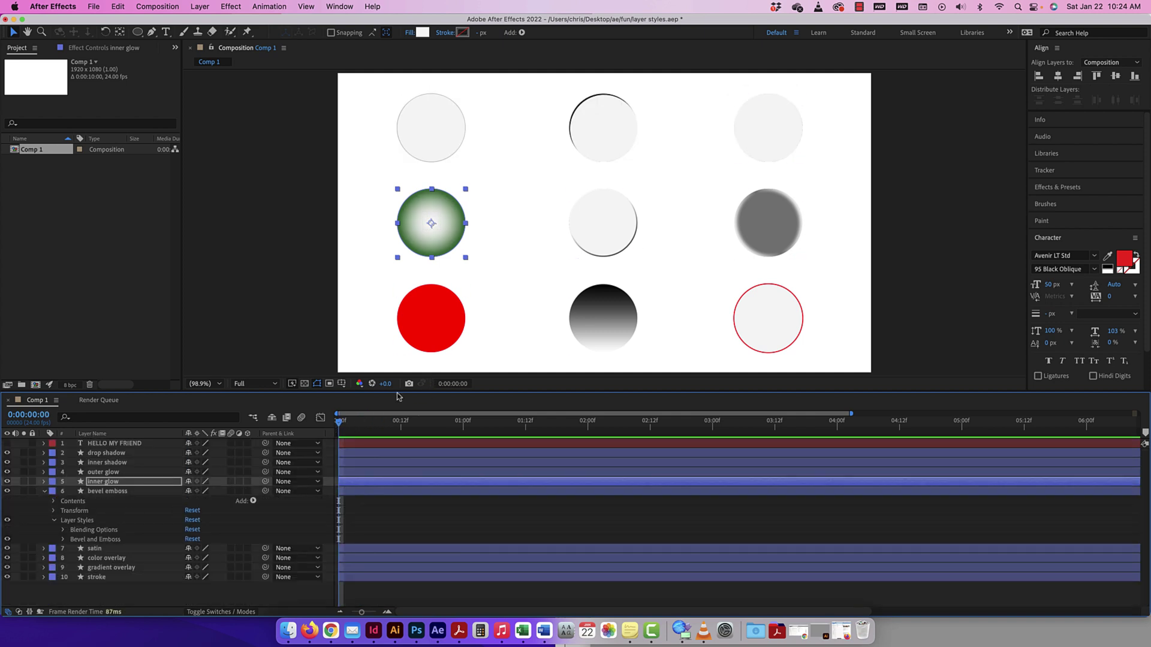
click(63, 543)
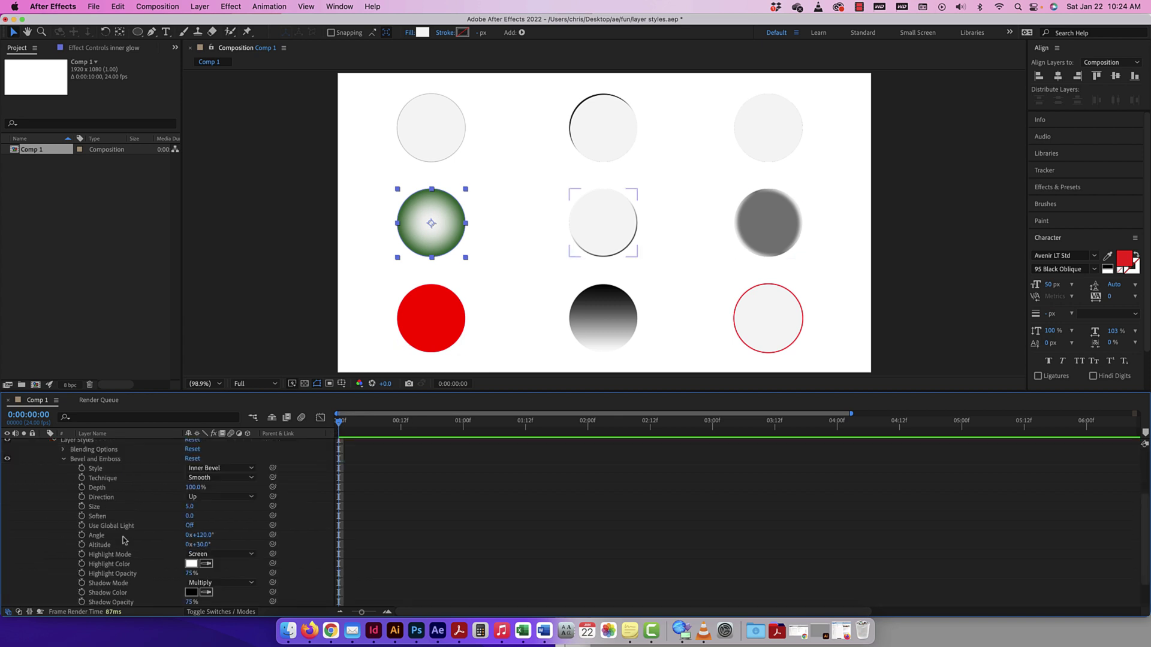
scroll(124, 541, down, 3)
click(192, 498)
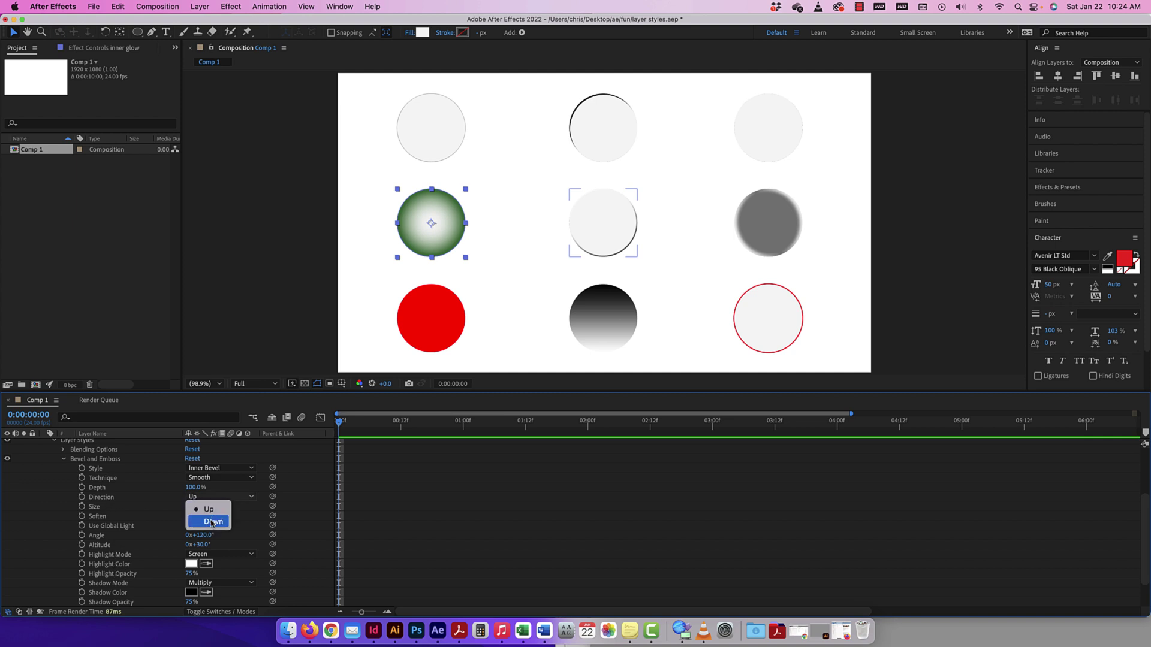
click(209, 510)
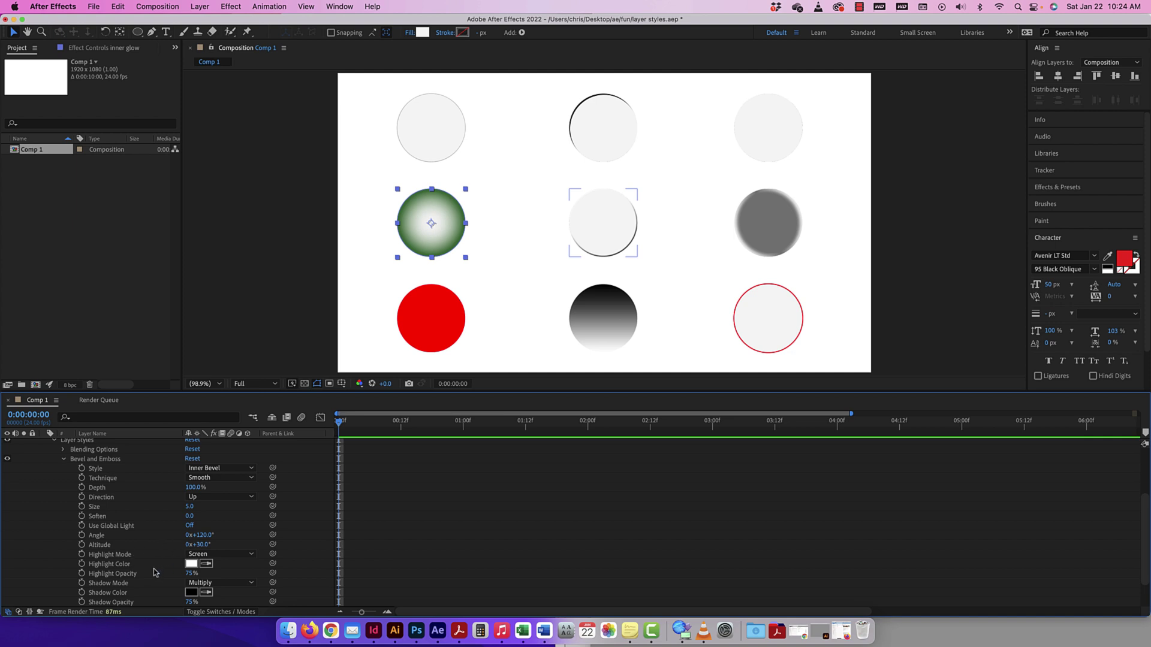
- Try lower and higher Bevel and Emboss Depth values on the circle, ending at 127%
scroll(152, 577, down, 1)
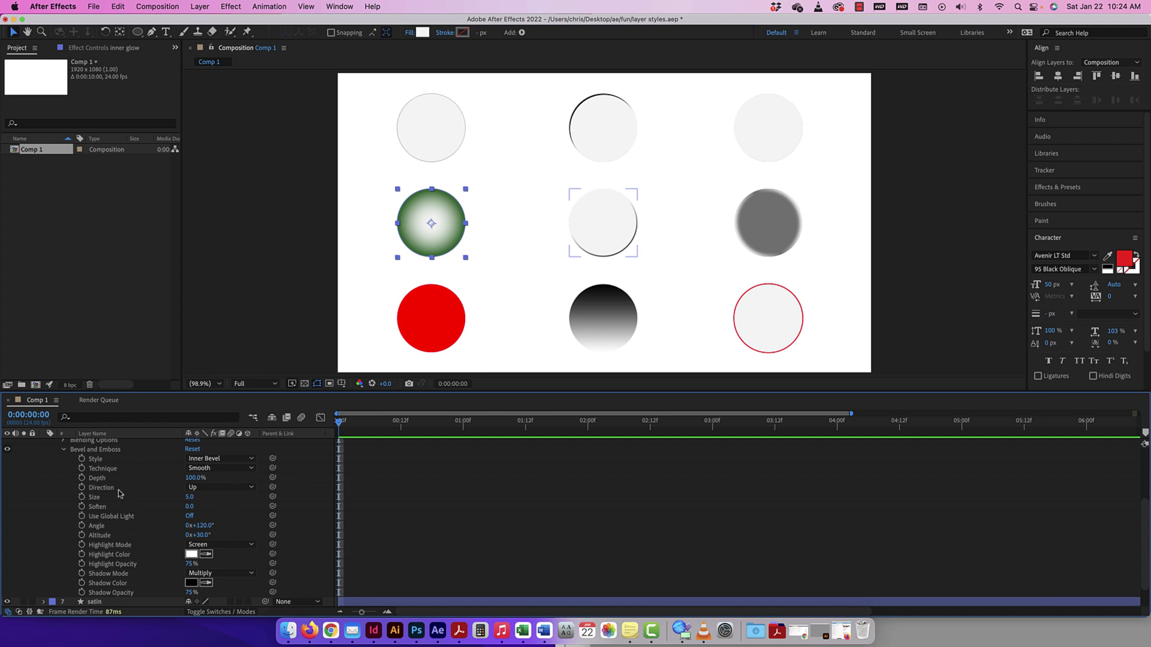
drag(193, 477, 324, 478)
drag(196, 478, 131, 478)
drag(2, 479, 138, 485)
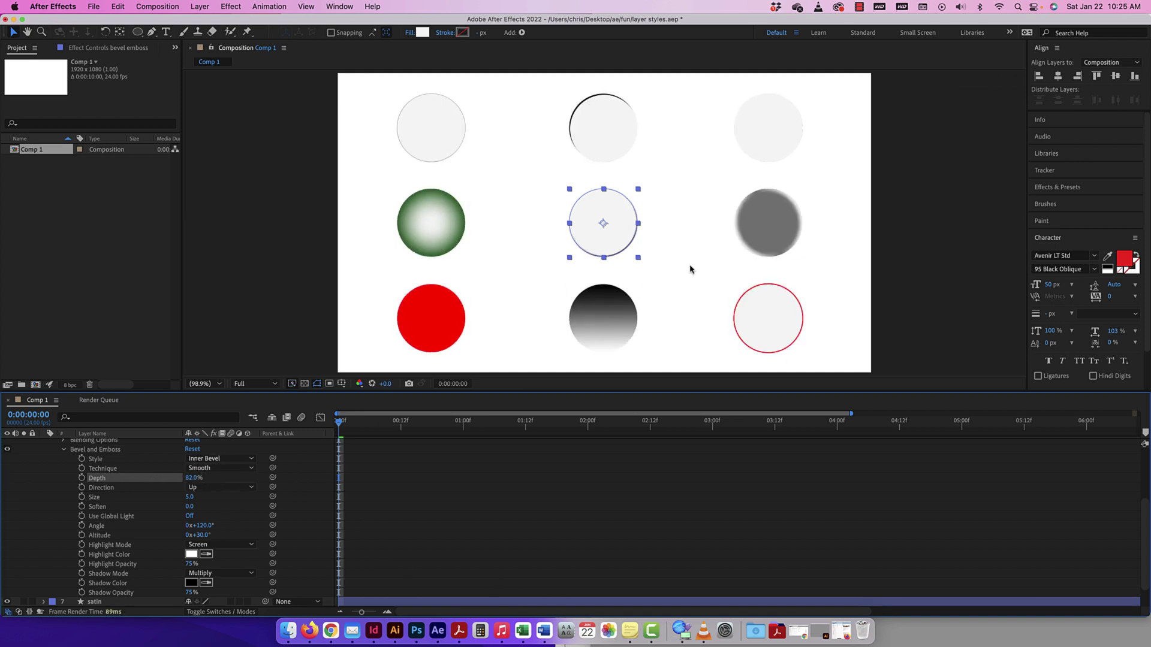
drag(192, 477, 132, 477)
drag(190, 478, 222, 478)
- Try the Emboss, Inner Bevel and Outer Bevel styles on the "bevel emboss" circle
click(219, 460)
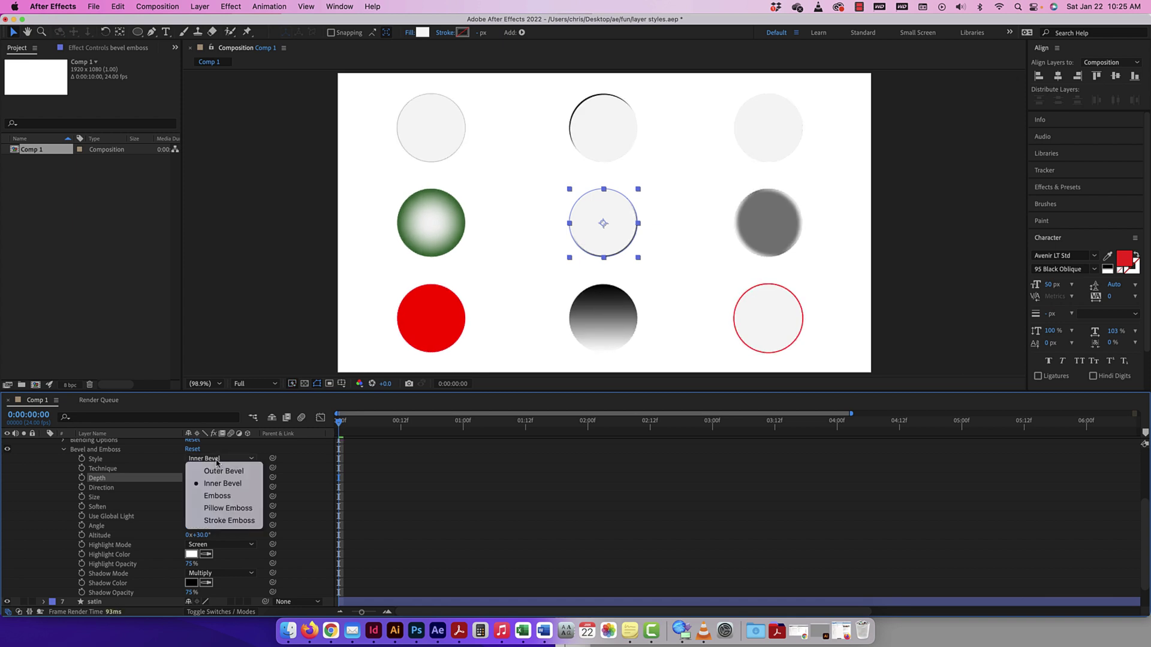
click(222, 496)
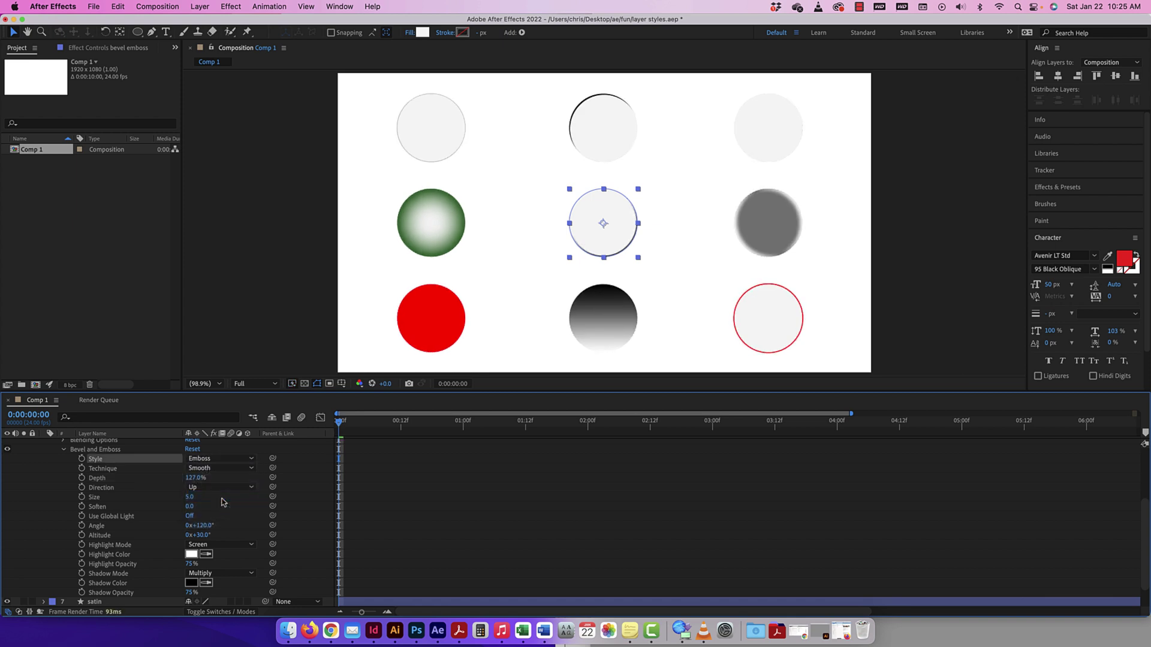
click(218, 458)
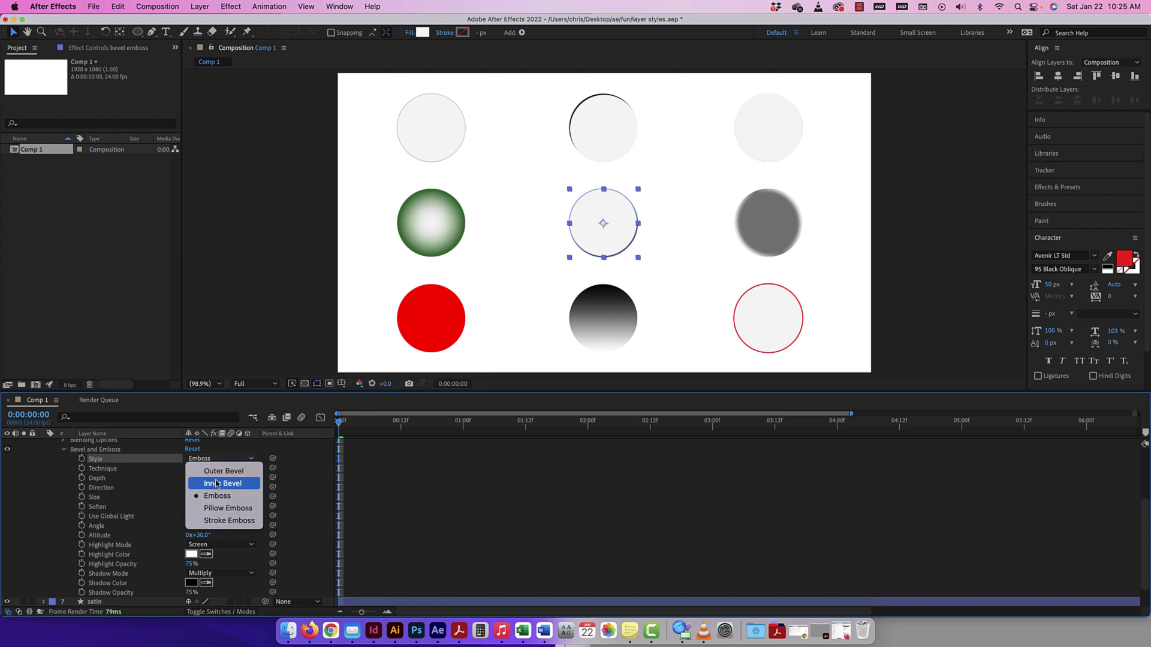
click(220, 483)
click(217, 460)
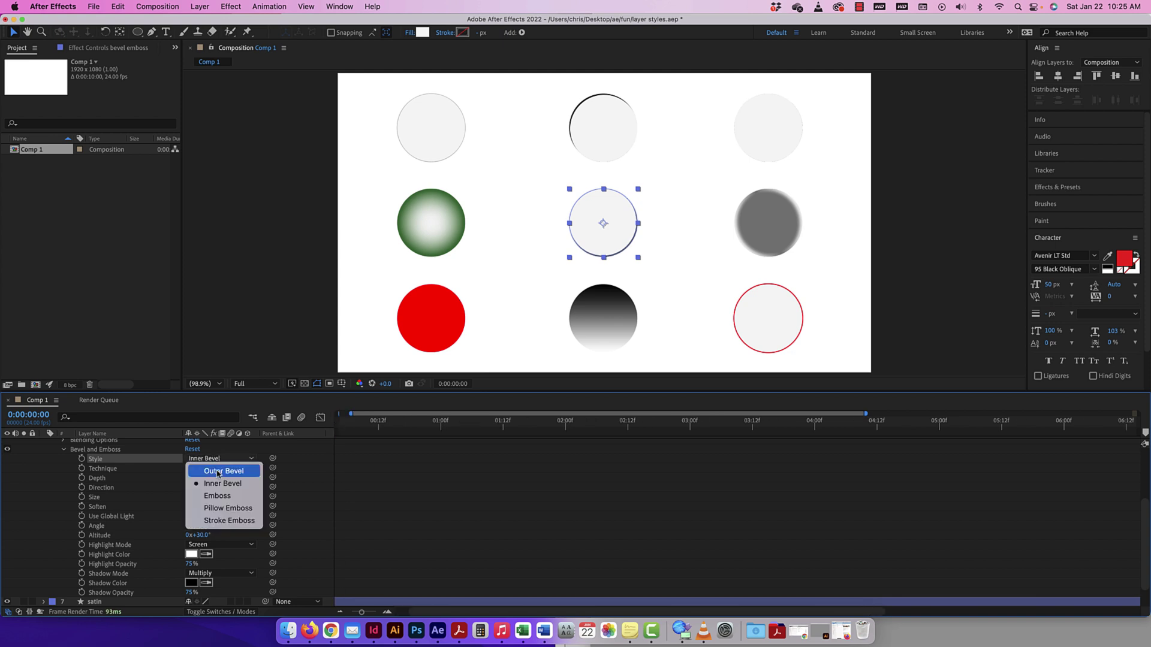
click(219, 471)
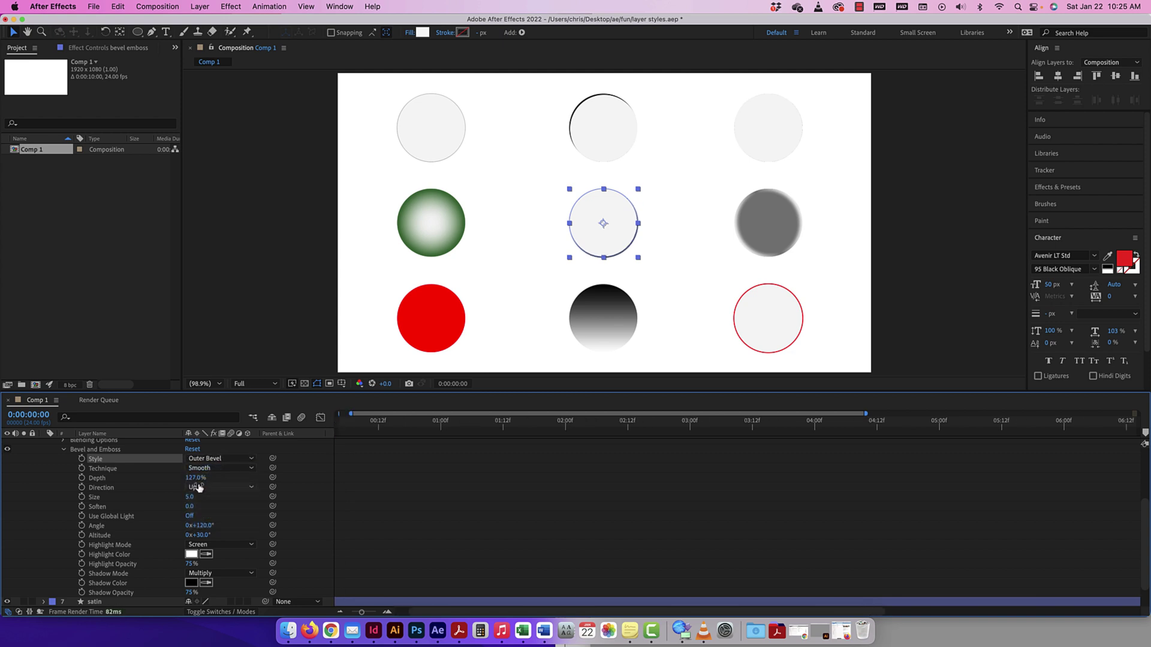
- Increase the Bevel and Emboss Size to about 43 and set the Style to Inner Bevel
drag(191, 498, 217, 496)
click(213, 460)
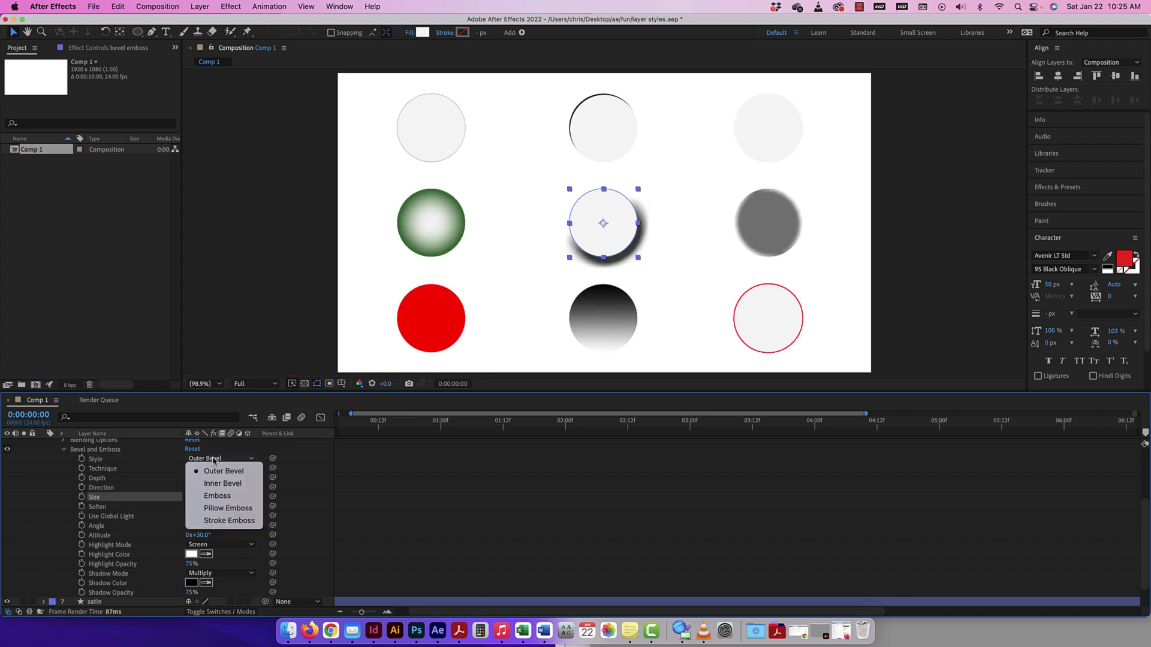
click(215, 484)
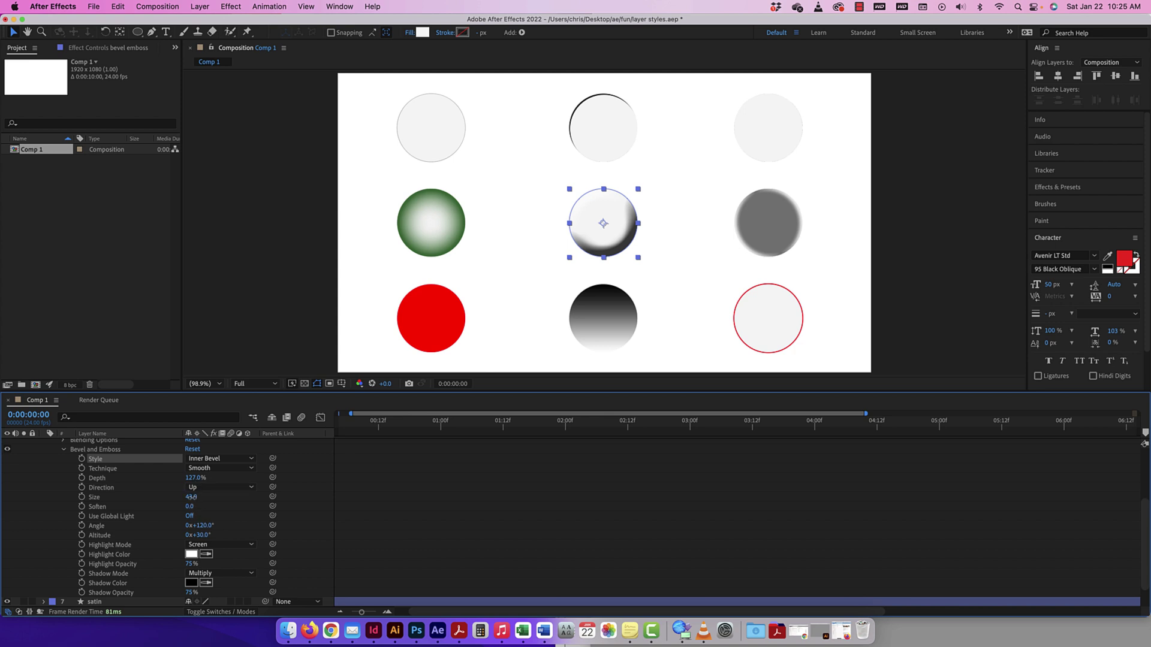
- Set the Bevel and Emboss Size to 38 and Soften to 16 on the "bevel emboss" circle, with Use Global Light on
mouse_move(191, 497)
mouse_down()
mouse_move(208, 497)
mouse_move(186, 496)
mouse_move(205, 506)
mouse_up()
mouse_move(248, 506)
mouse_down()
mouse_move(213, 506)
mouse_move(233, 505)
mouse_up()
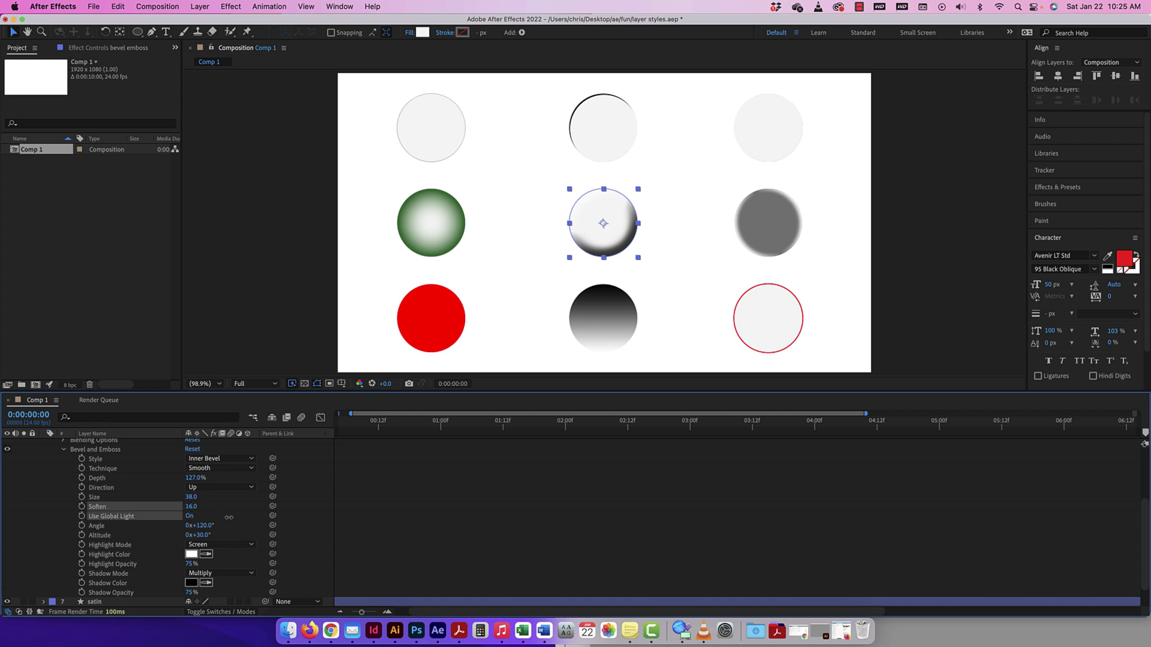
click(190, 516)
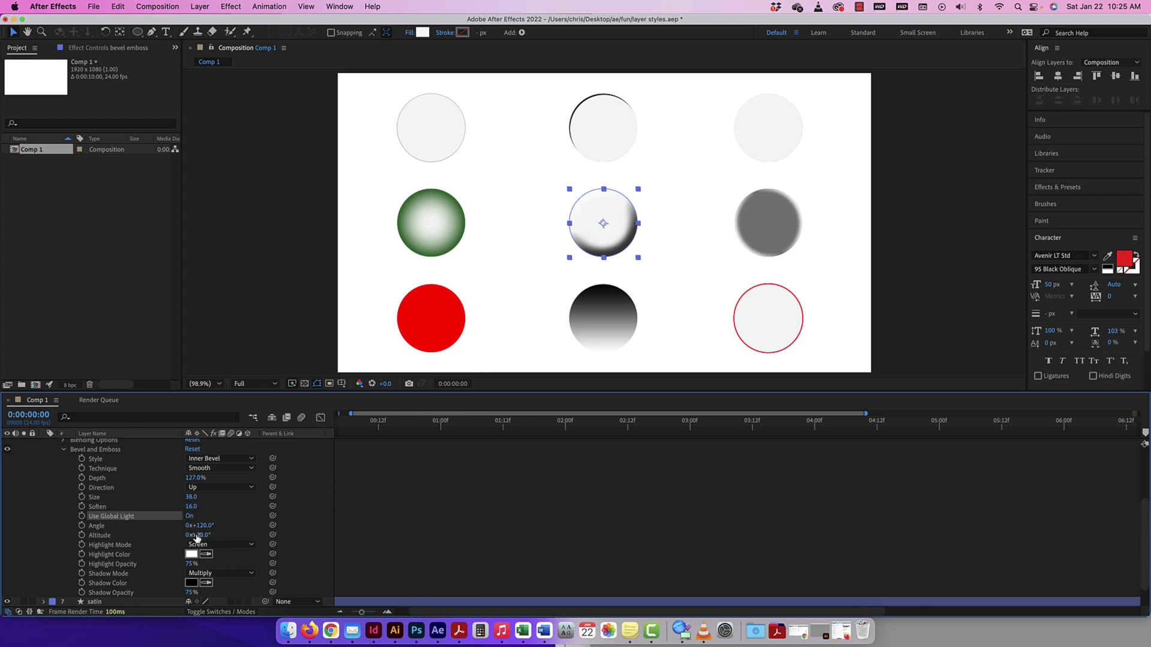
drag(204, 527, 158, 523)
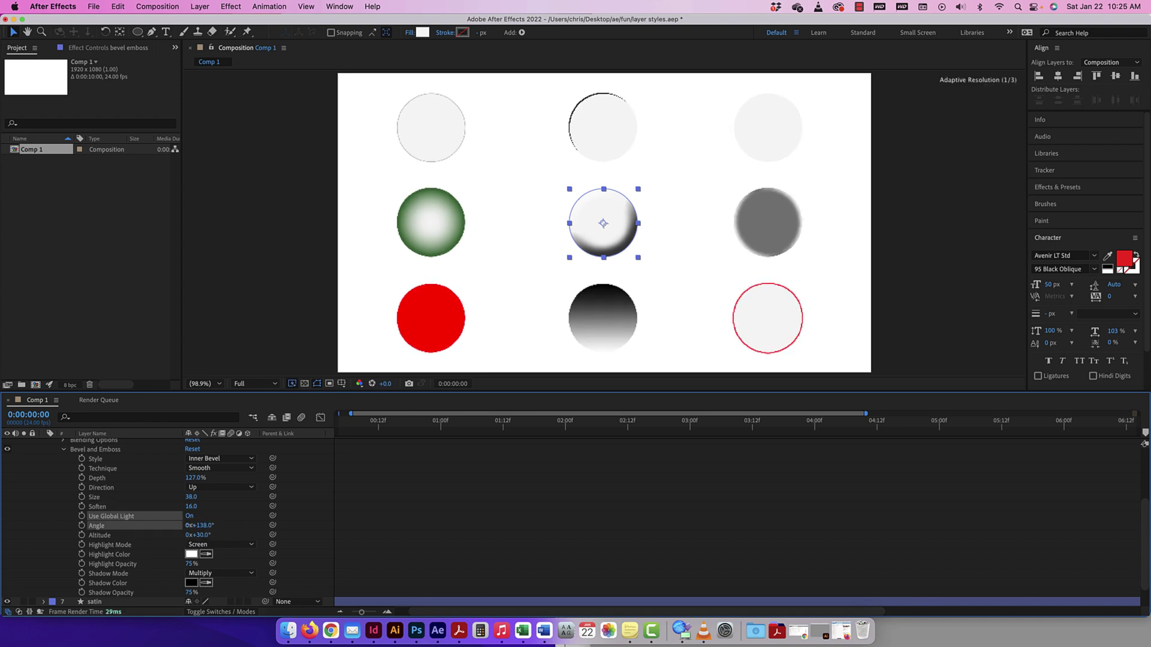
key(super+z)
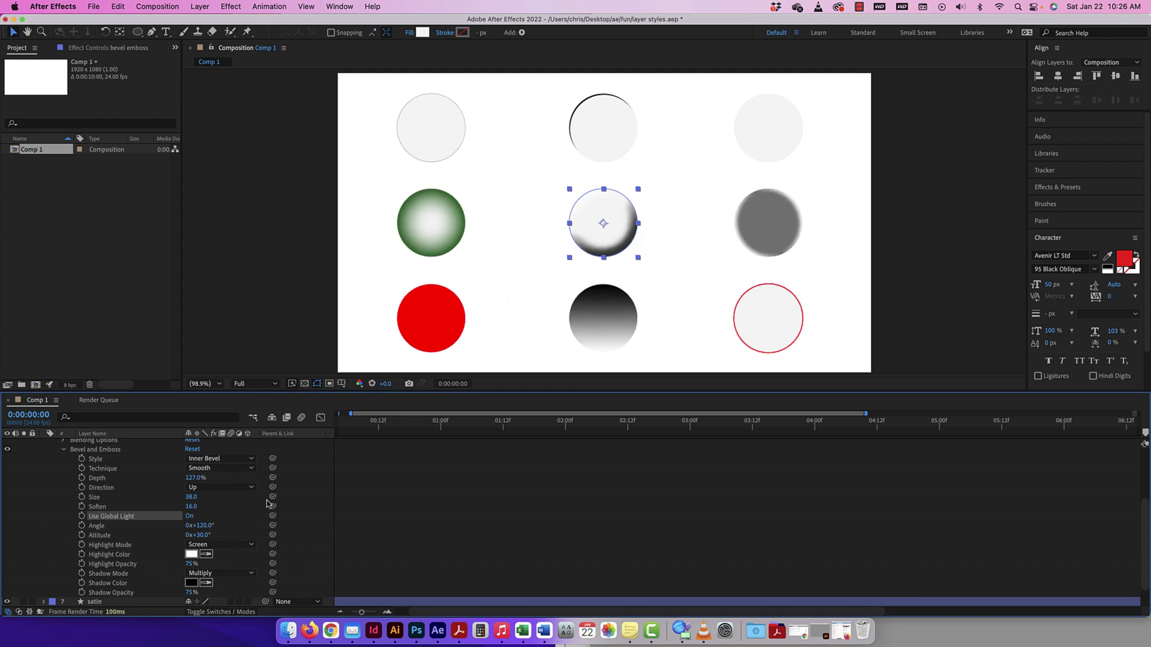
- Try higher and lower Bevel and Emboss Highlight Opacity values on the circle, ending at 89%
drag(191, 564, 225, 565)
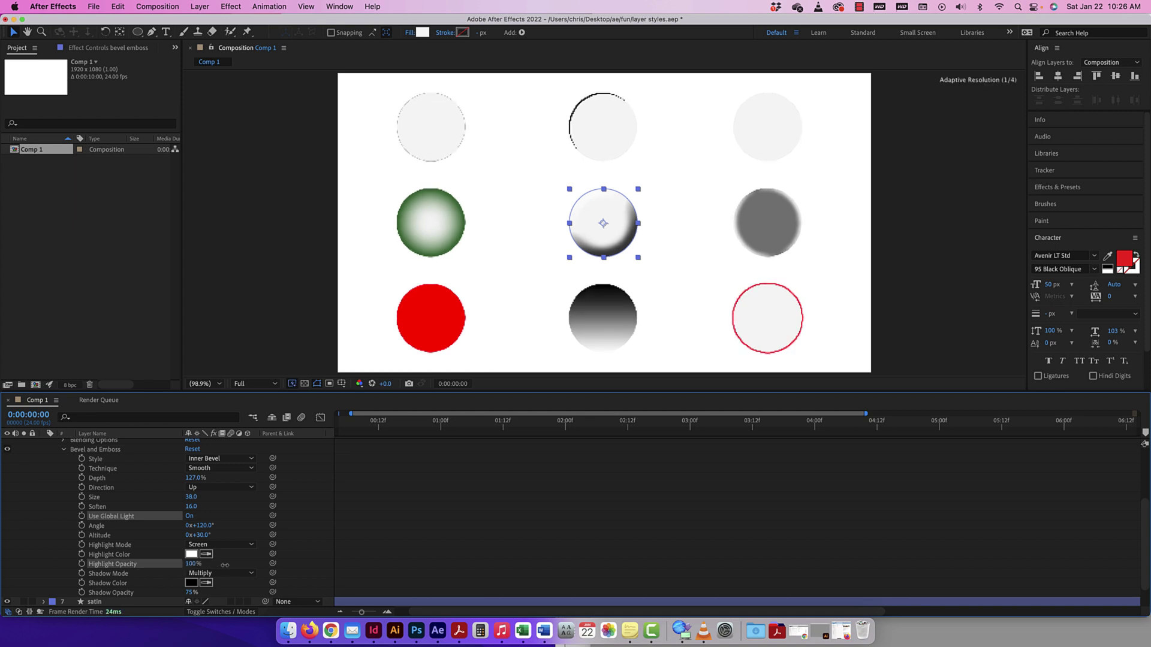
drag(153, 562, 240, 563)
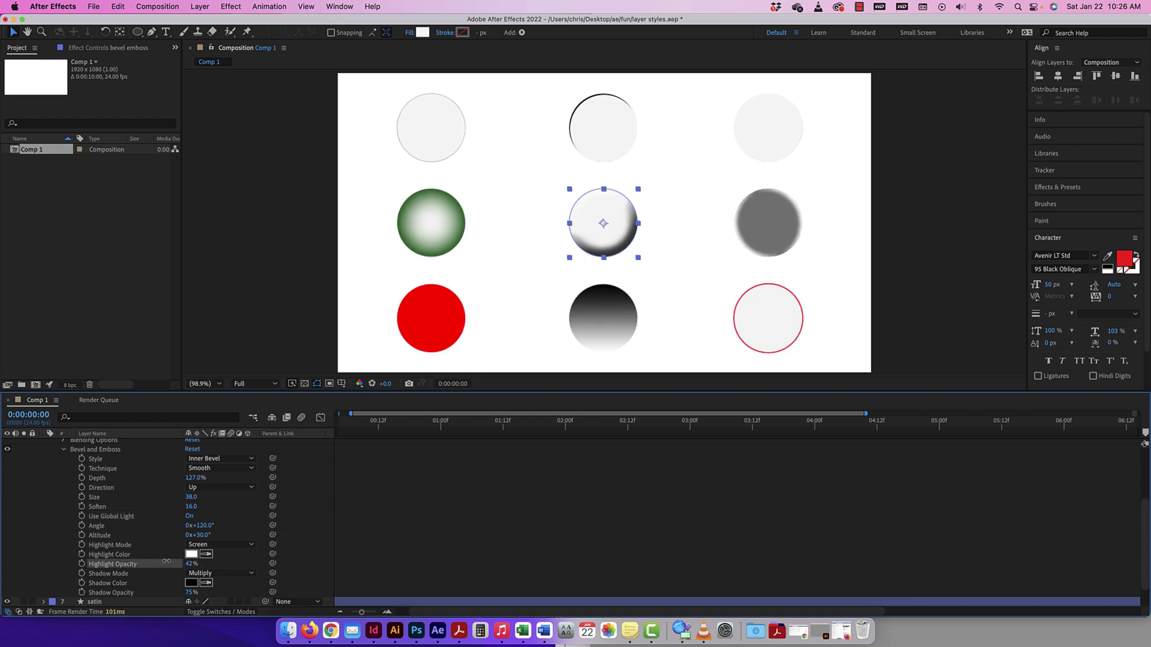
drag(167, 561, 148, 561)
- Animate the Bevel and Emboss Shadow Opacity from 0% at the start of the timeline to 100% at frame 12
drag(301, 566, 127, 594)
click(81, 593)
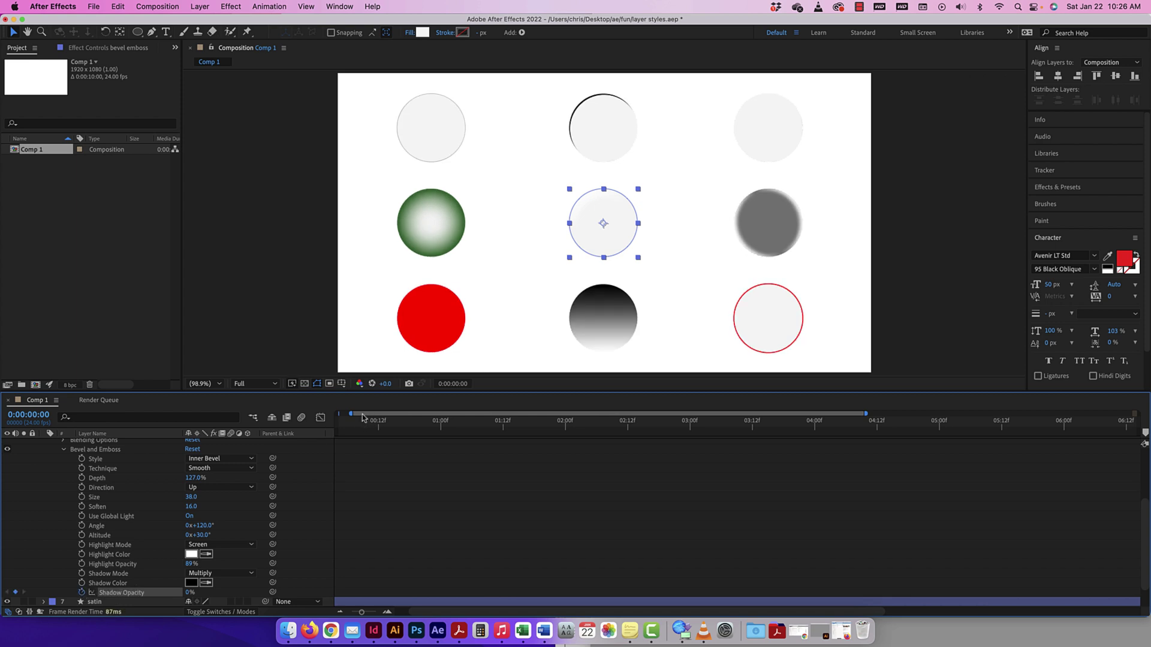
scroll(363, 417, left, 2)
key(super+z)
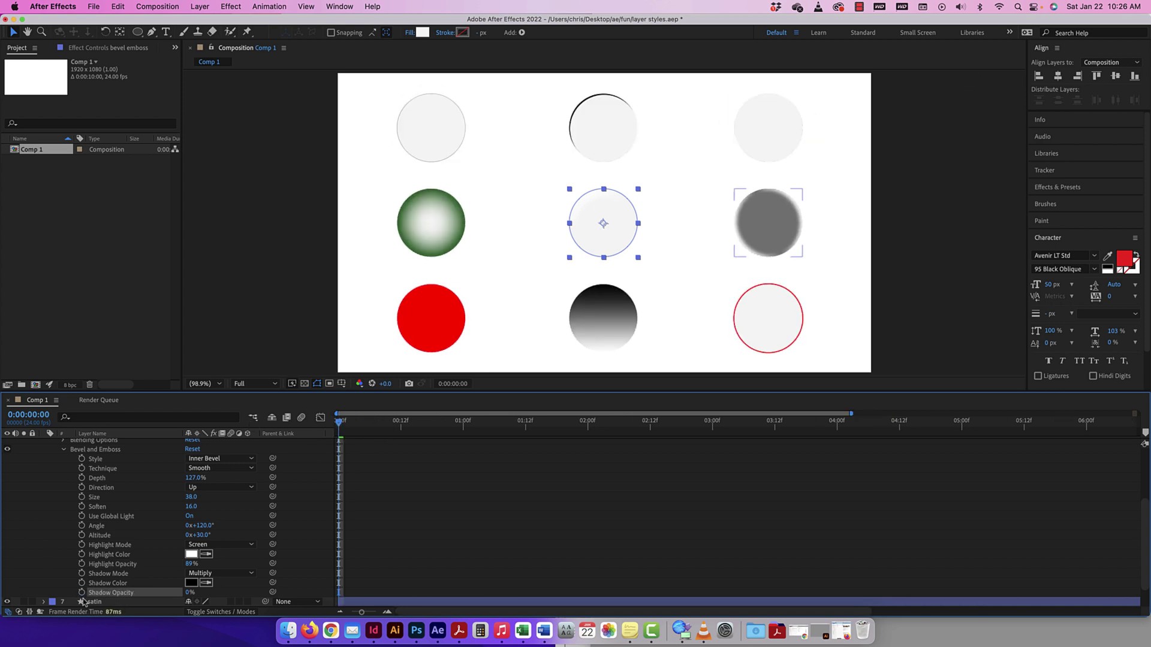
click(82, 593)
drag(338, 424, 402, 422)
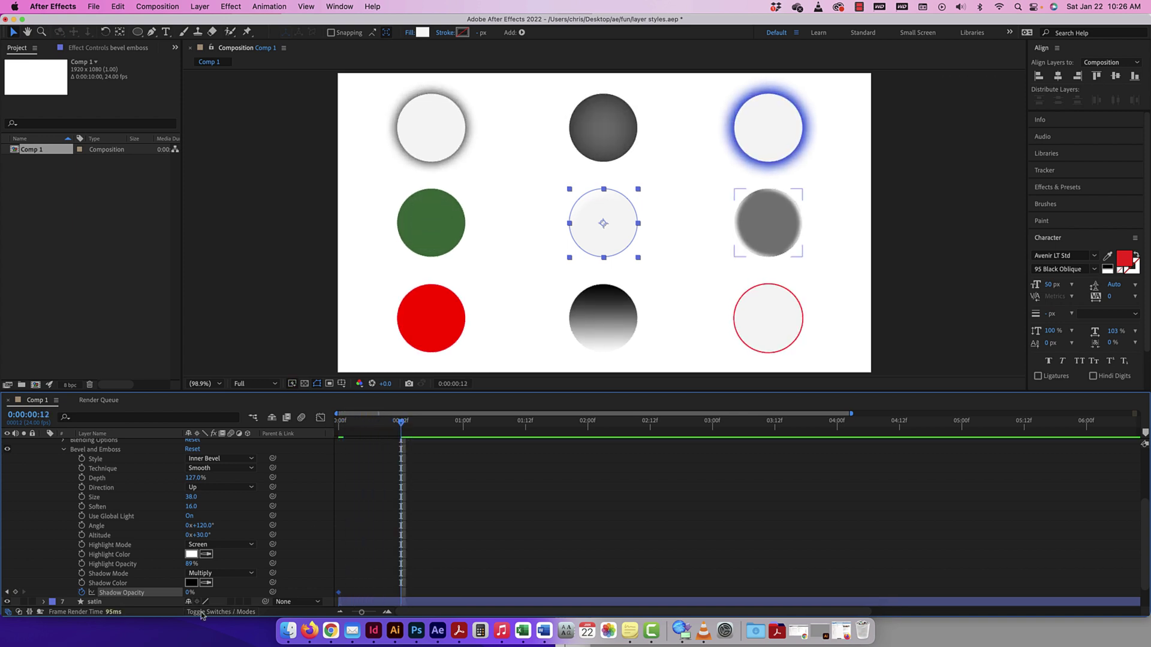
drag(189, 593, 333, 583)
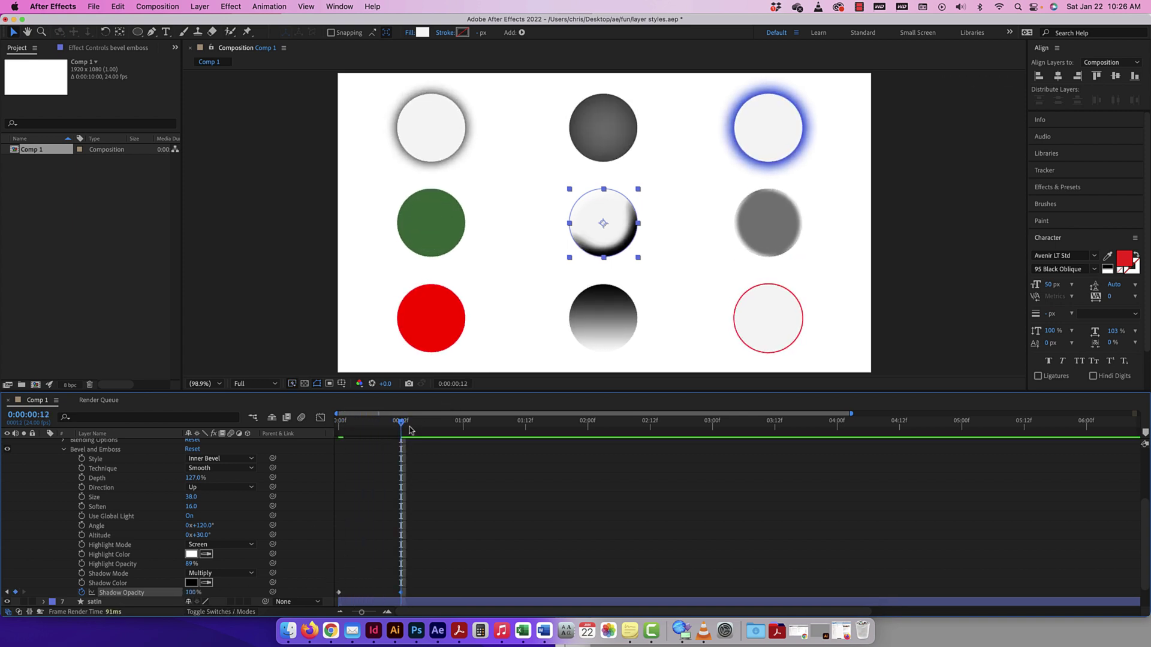
- Preview the Shadow Opacity animation from the start of the composition
key(Home)
key(space)
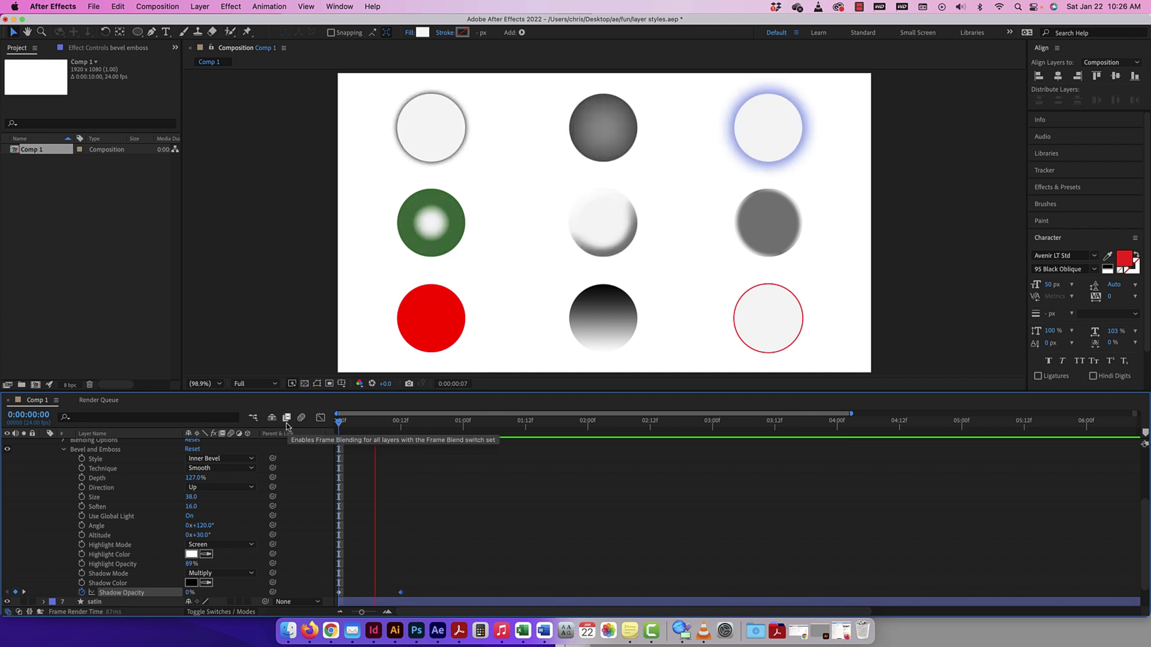
key(space)
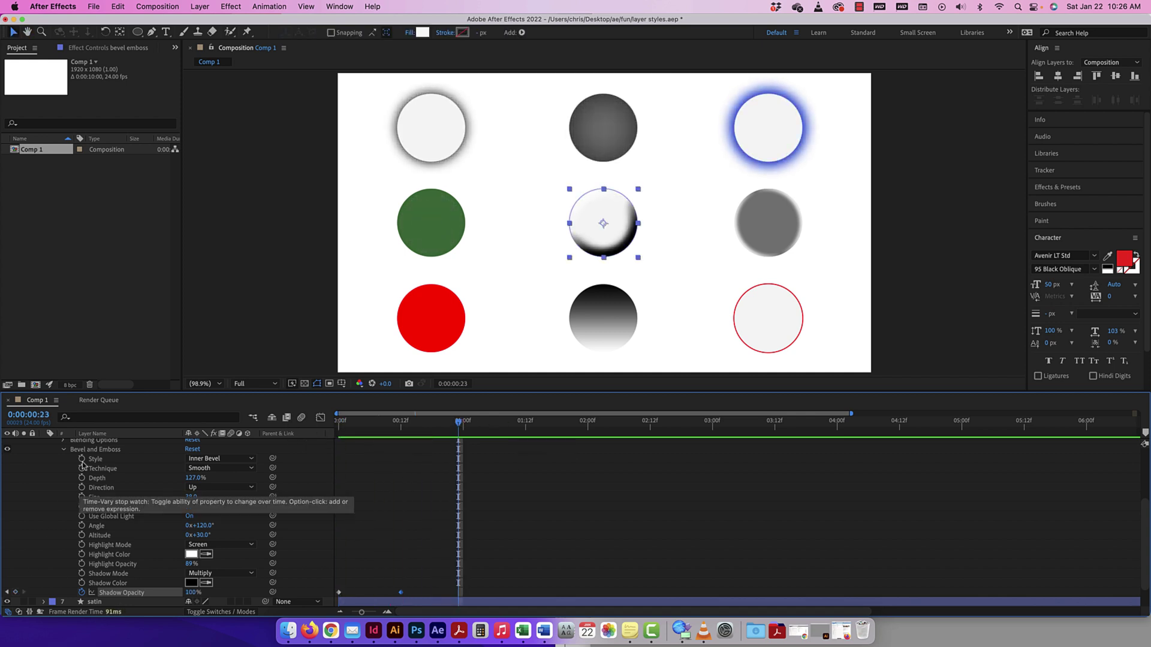
- Collapse the "bevel emboss" layer and expand the Satin style properties of the "satin" layer
scroll(74, 456, up, 3)
scroll(74, 455, up, 2)
click(46, 492)
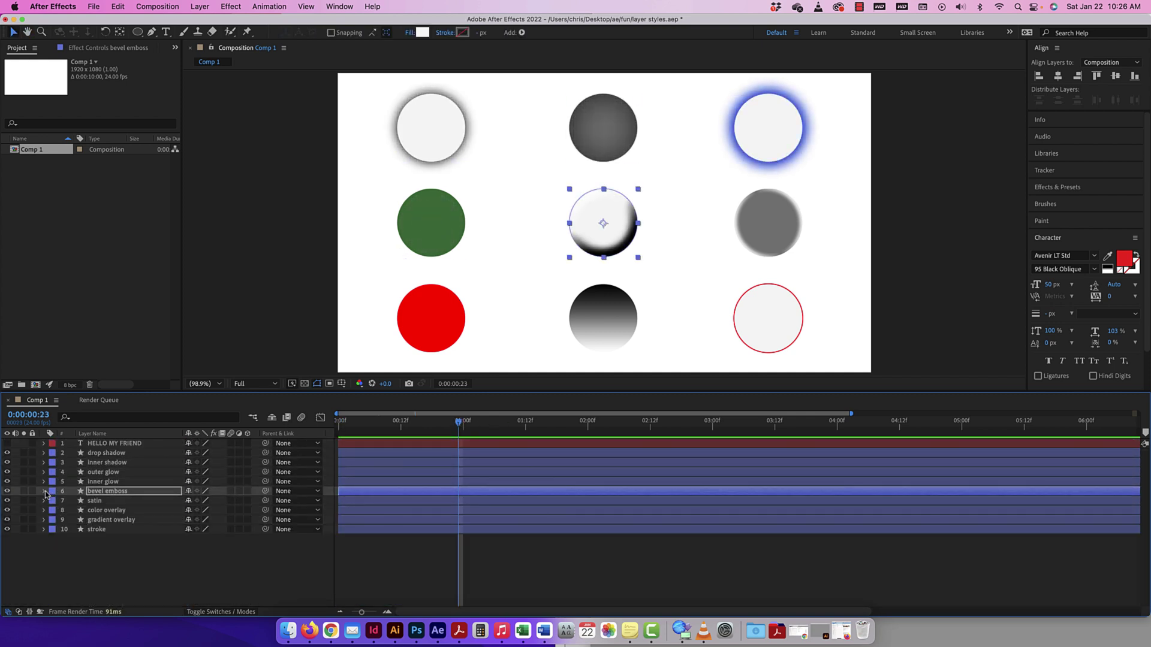
click(93, 501)
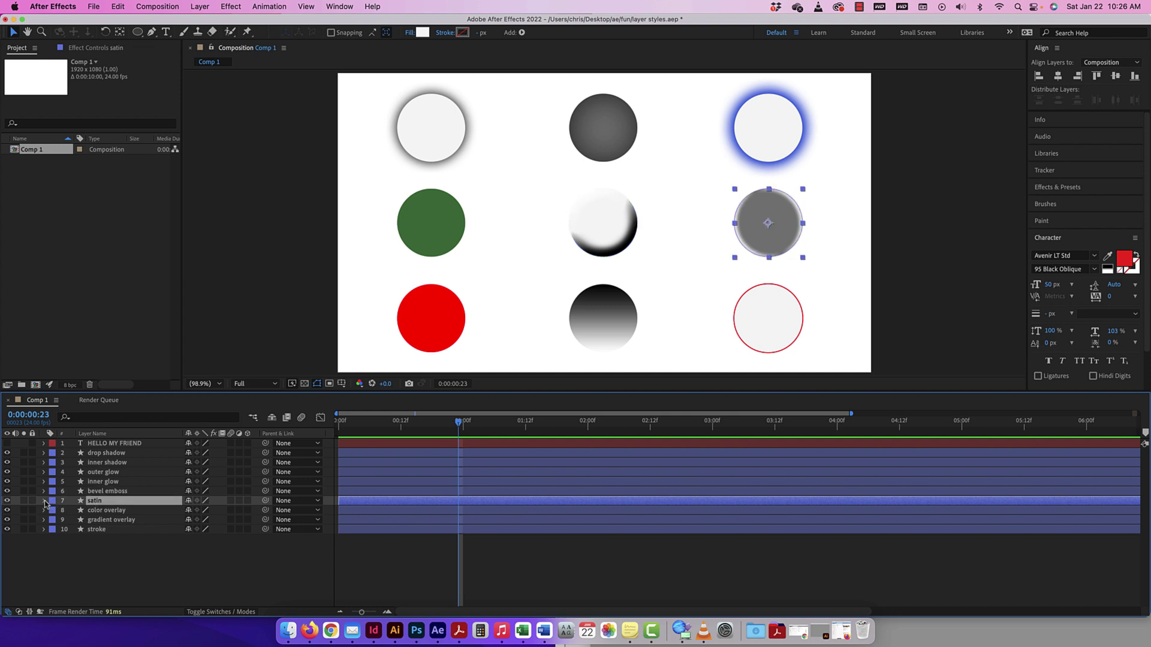
click(45, 502)
click(63, 549)
scroll(120, 545, down, 3)
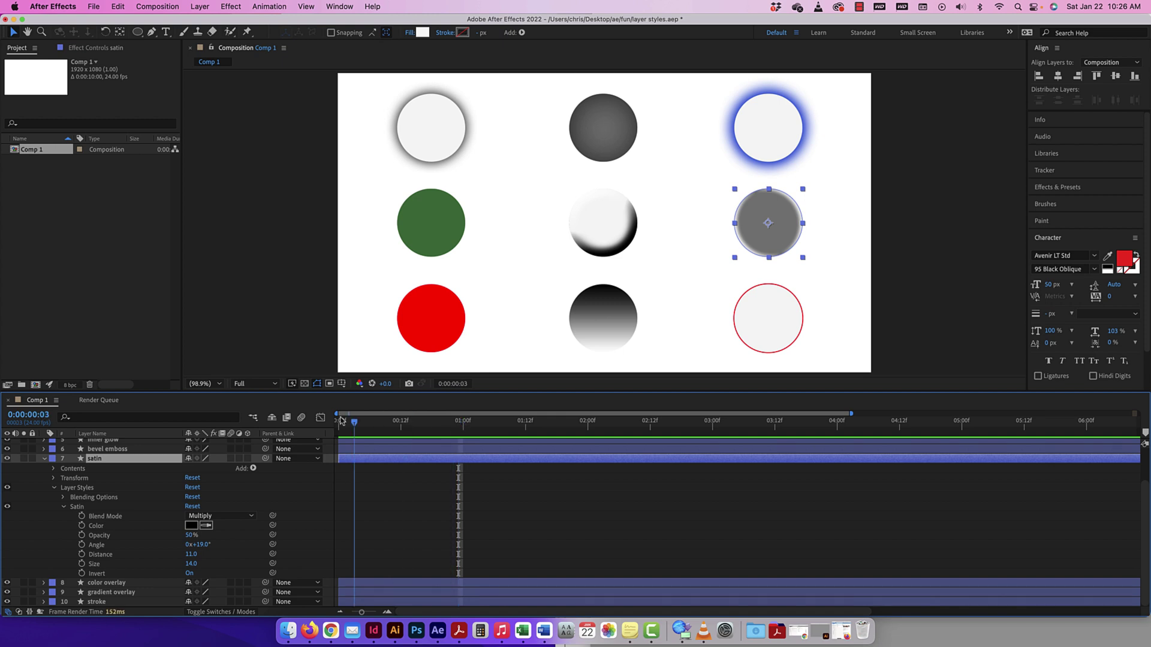
- At frame 0, set the Satin Angle to 37°, Distance to 17.1 and Size to 0
key(Home)
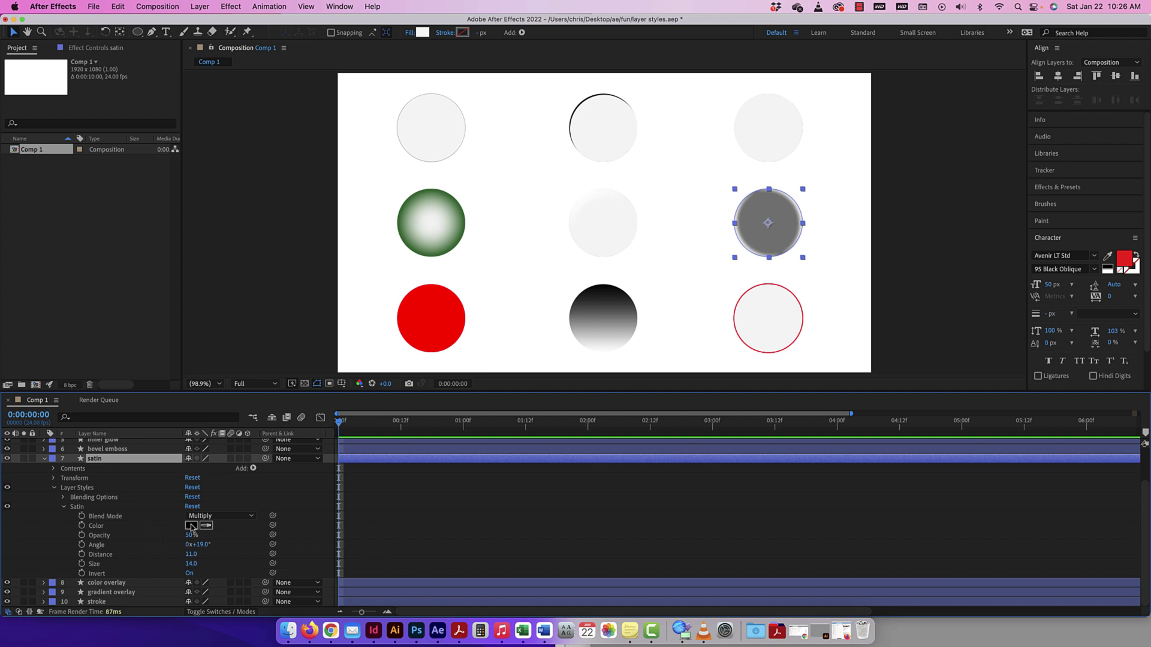
mouse_move(191, 536)
mouse_down()
mouse_move(207, 535)
mouse_move(157, 534)
mouse_move(203, 545)
mouse_move(177, 564)
mouse_move(207, 545)
mouse_move(545, 558)
mouse_move(699, 550)
mouse_move(323, 549)
mouse_move(129, 563)
mouse_up()
key(Return)
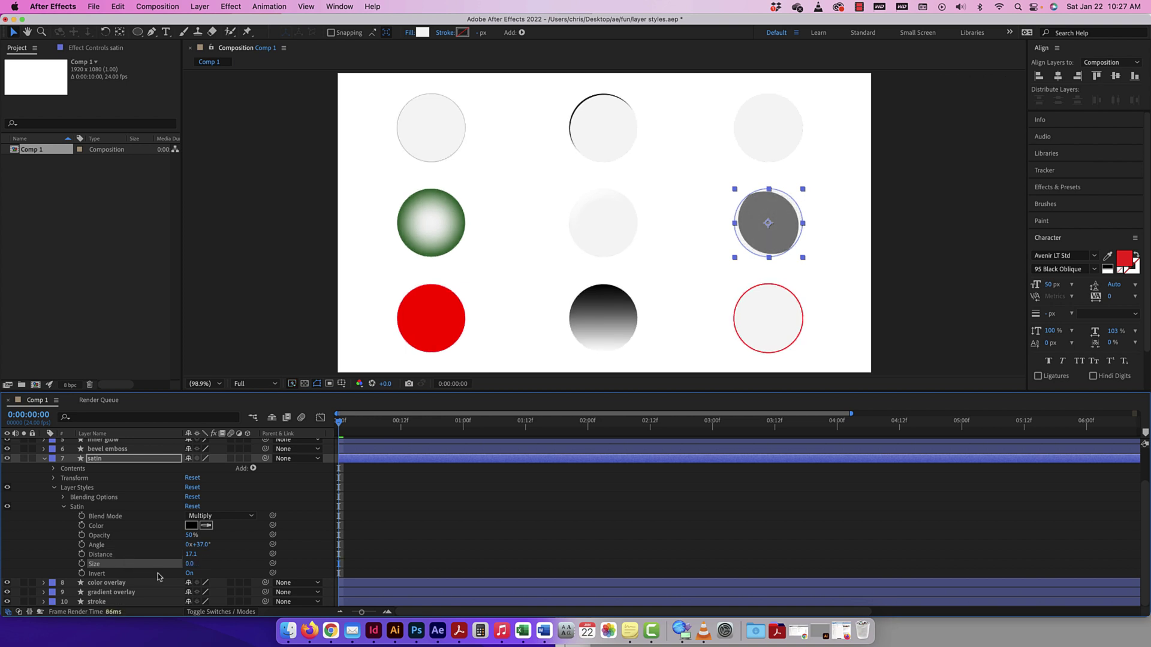
- Turn the Satin style's Invert option off to compare the look, and turn it back on
click(188, 574)
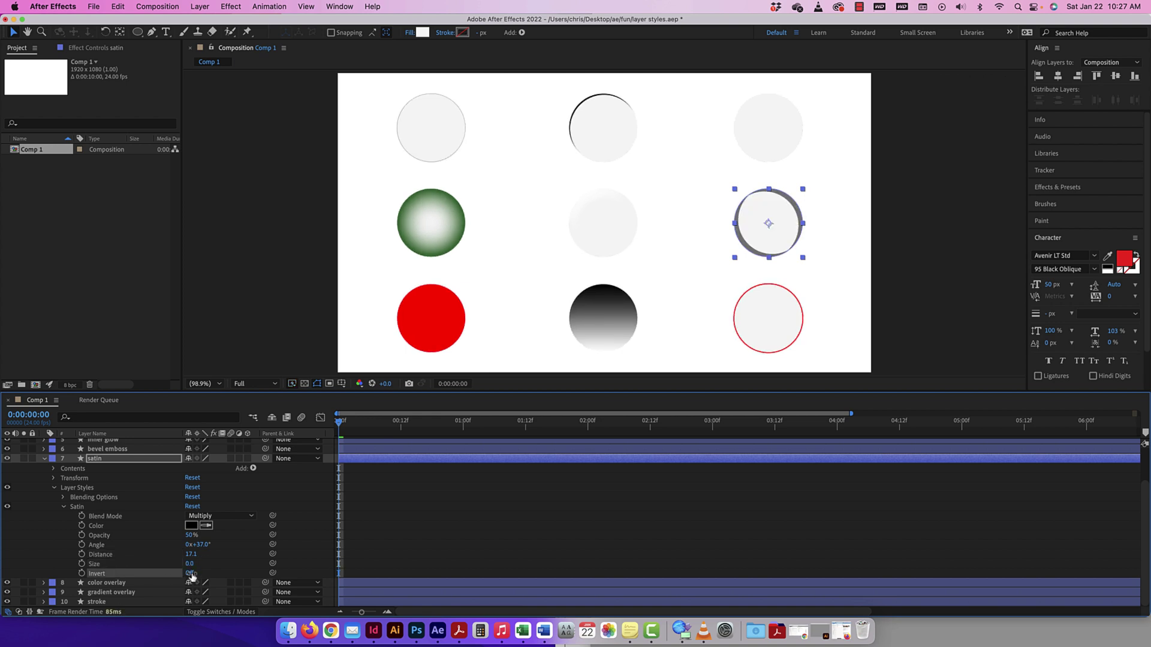
click(191, 573)
click(171, 566)
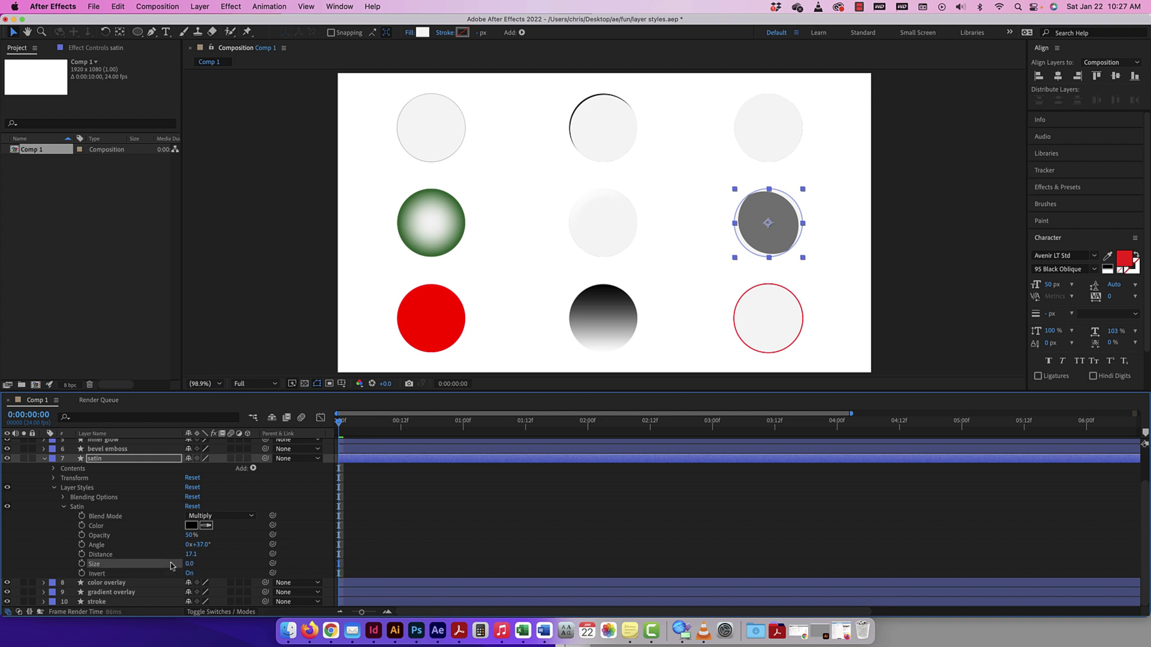
- Lower the Satin Distance to 4.8 and its Opacity to 36%
drag(194, 558, 125, 555)
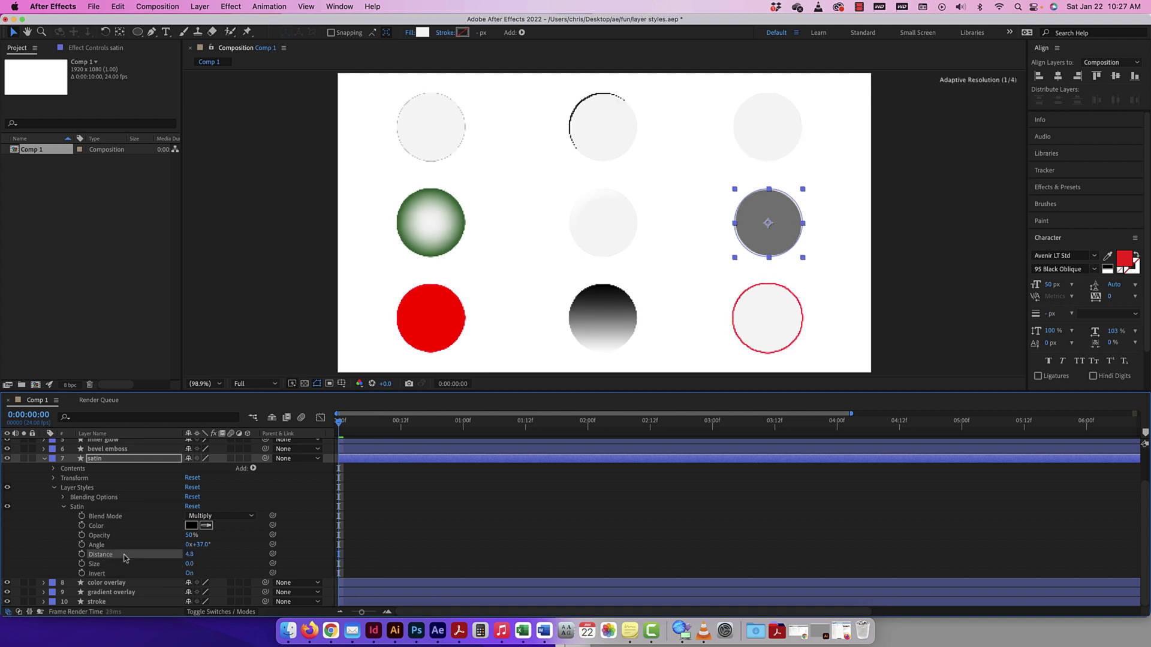
mouse_move(192, 538)
mouse_down()
mouse_move(216, 536)
mouse_move(162, 534)
mouse_move(182, 534)
mouse_up()
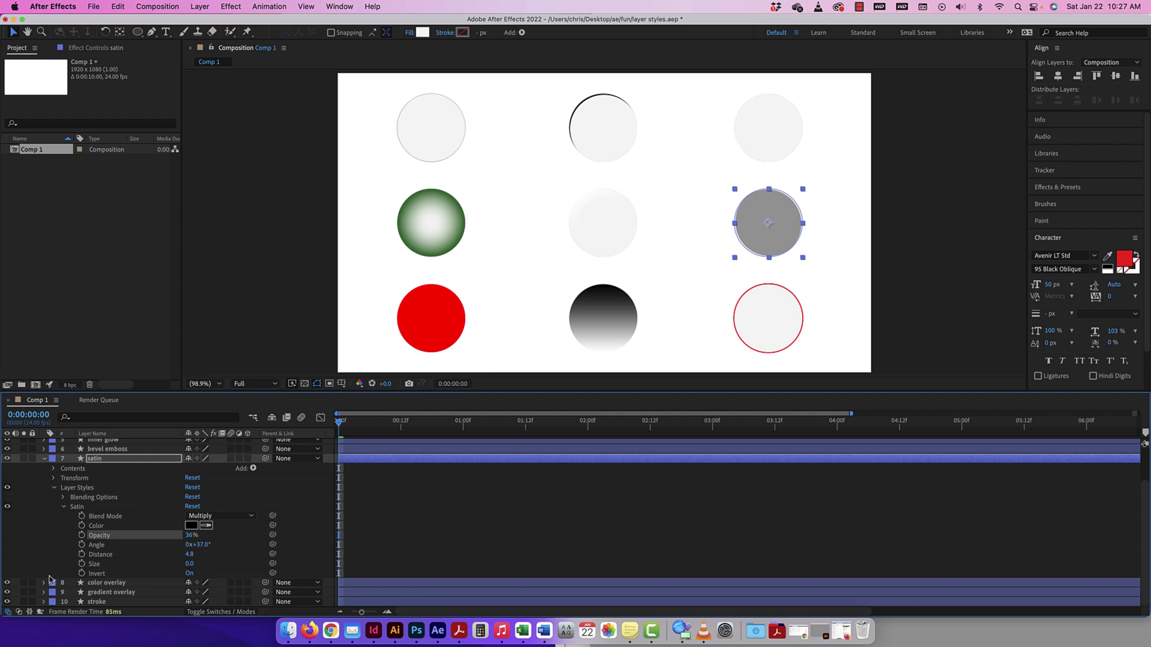
- Animate the Satin Size from 0 at the start of the timeline to 240 at frame 12
click(82, 564)
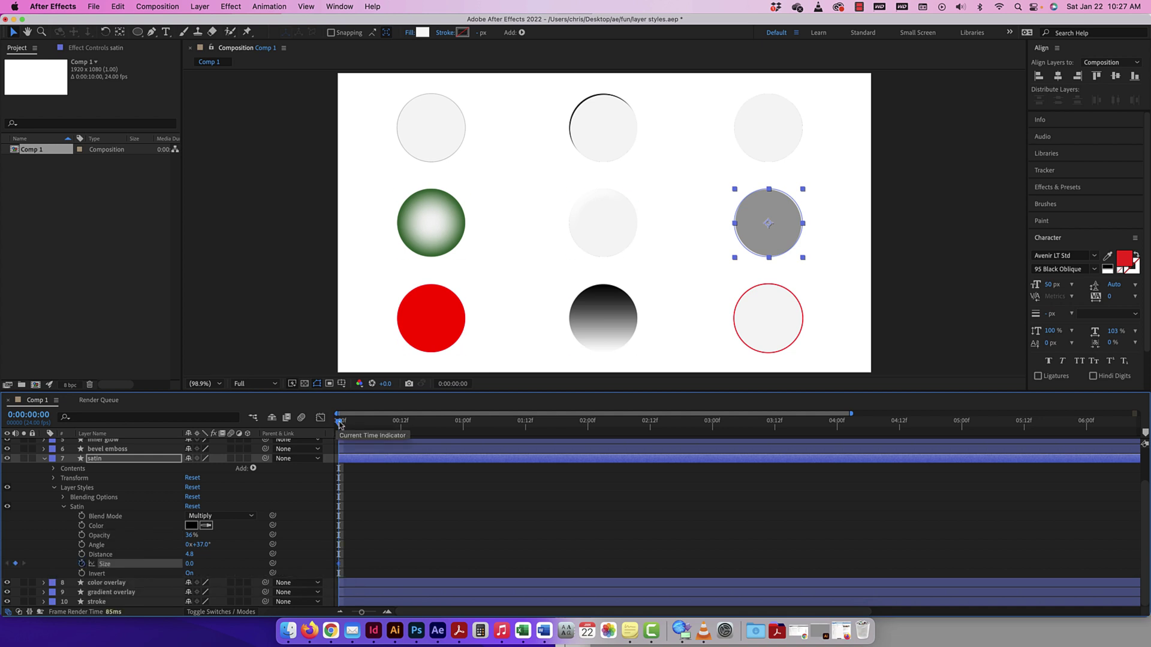
drag(339, 421, 401, 420)
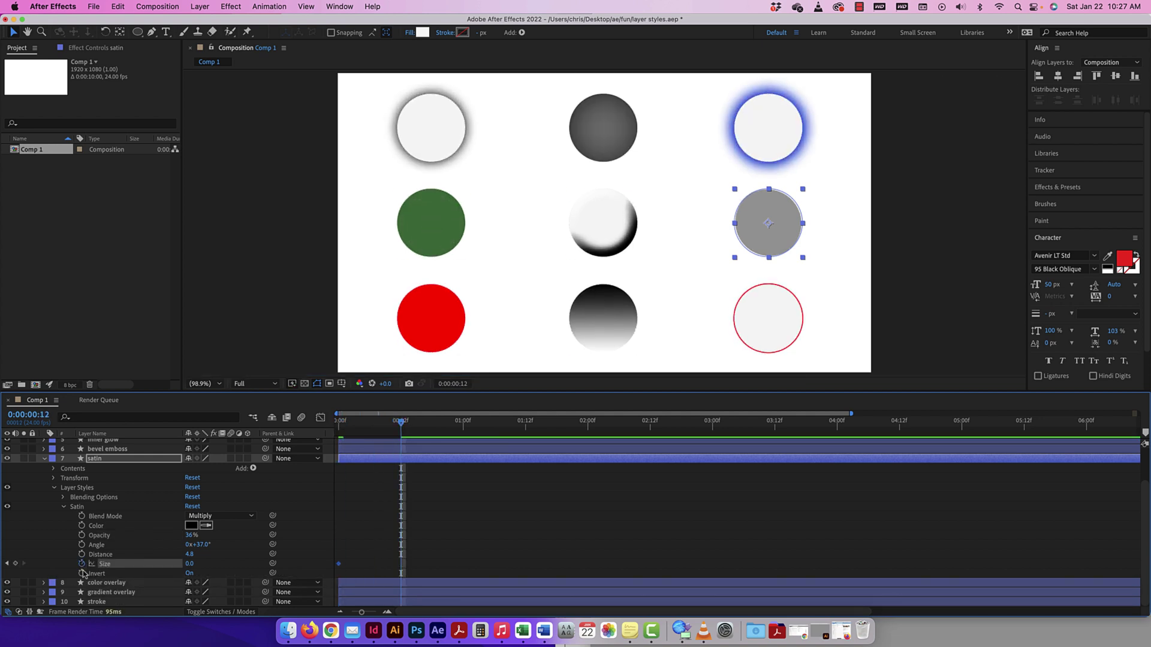
drag(189, 564, 289, 564)
- Preview the Satin Size animation from the start of the composition
key(Home)
key(space)
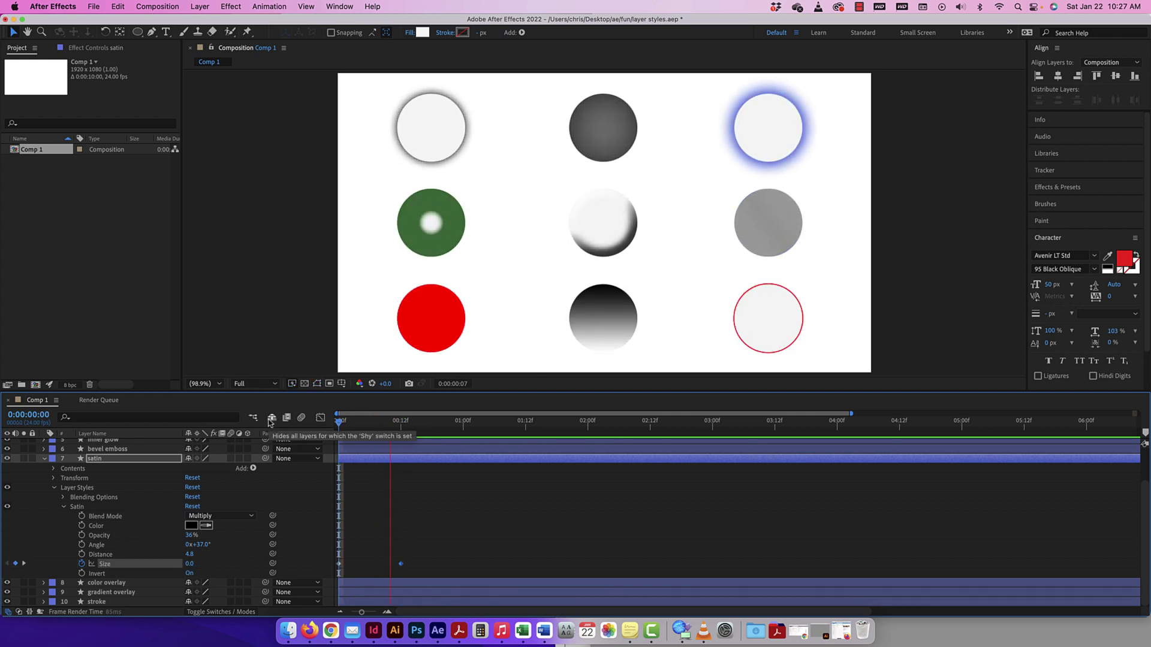
key(space)
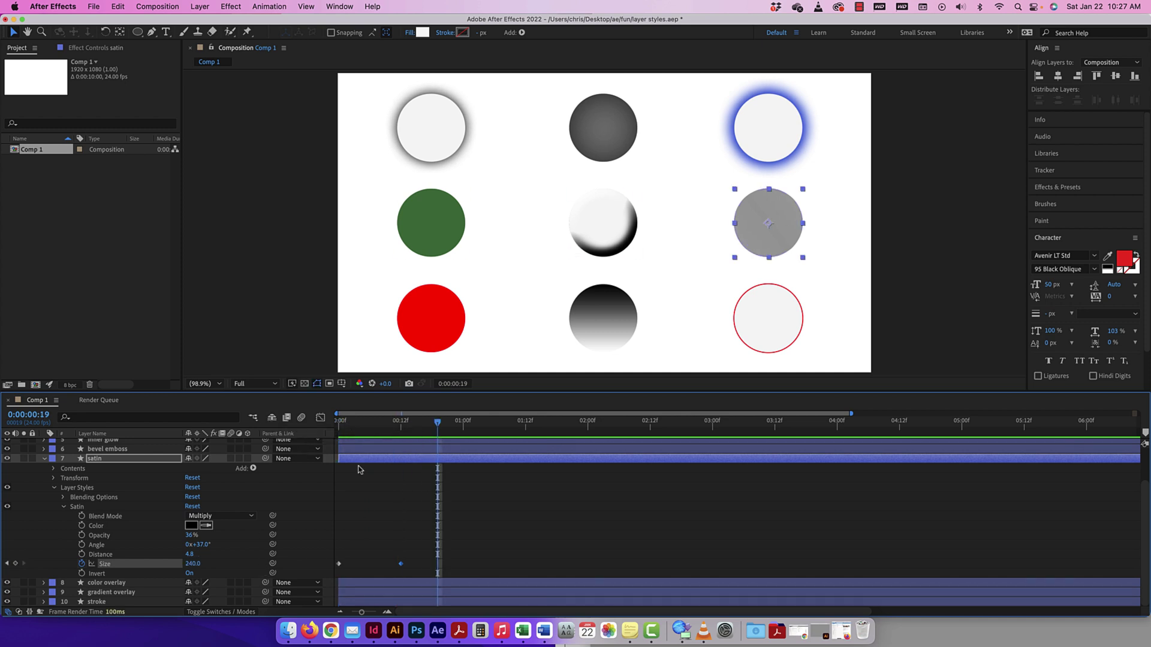
- Collapse the "satin" layer and expand the "color overlay" layer
scroll(360, 469, up, 3)
click(45, 501)
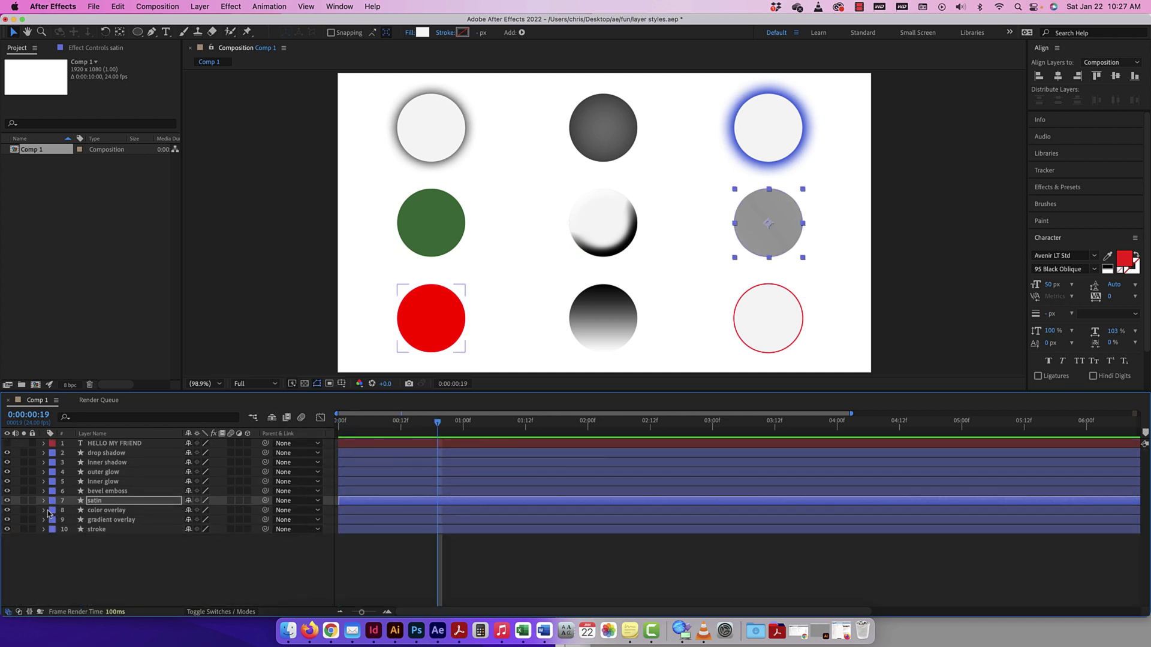
click(77, 510)
click(43, 510)
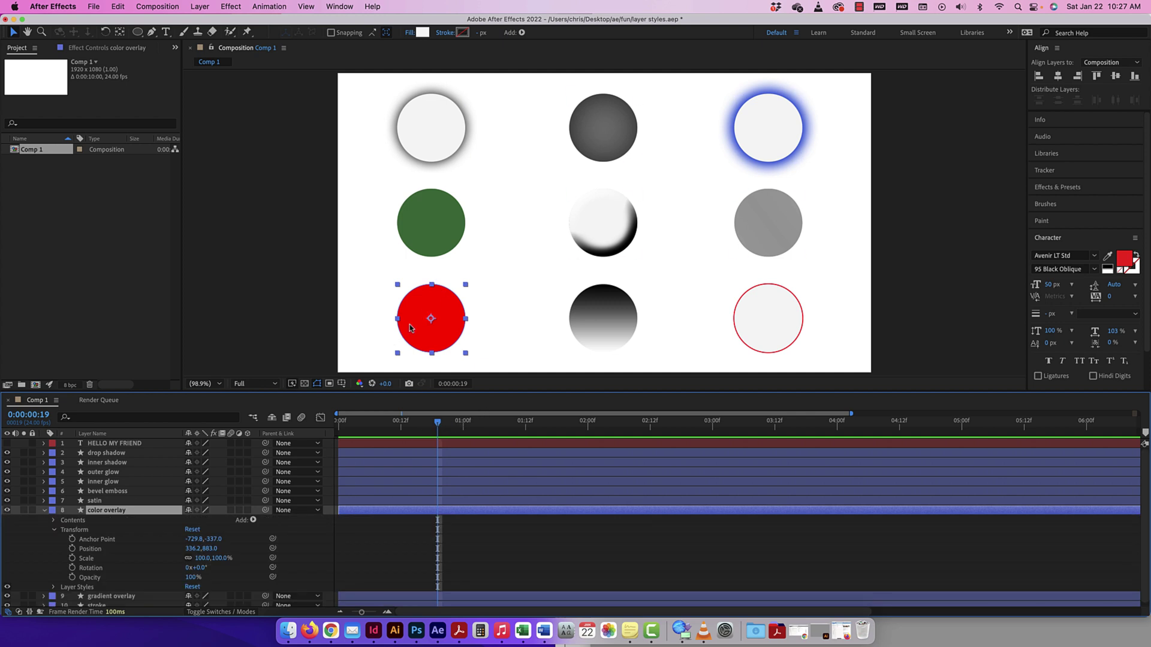
key(slash)
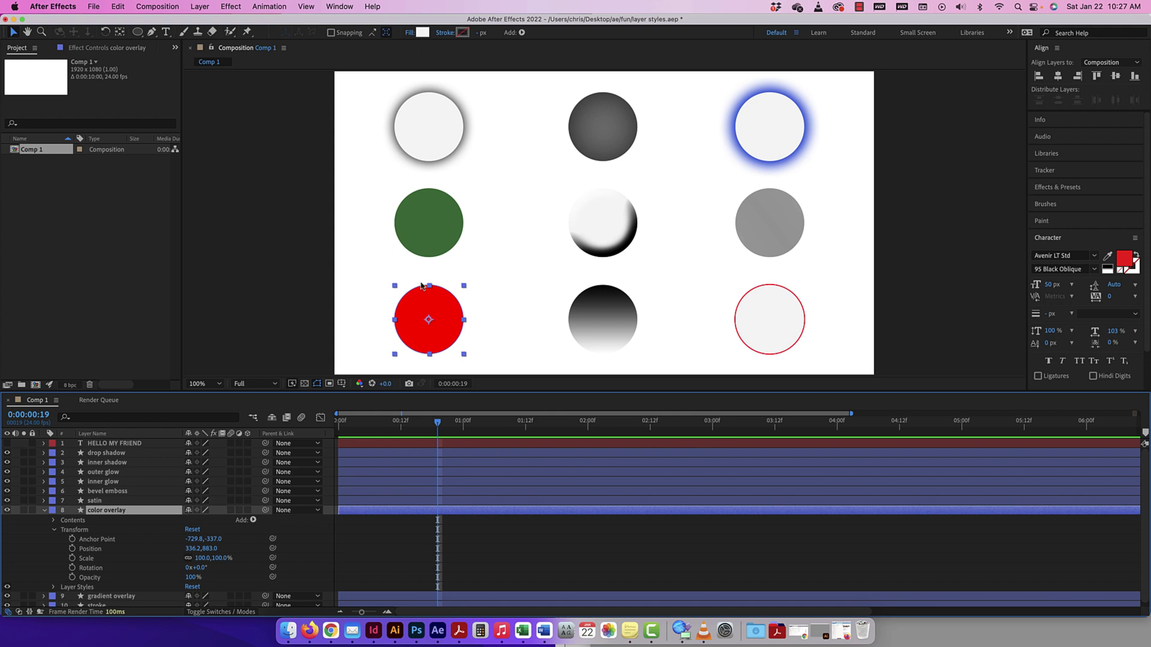
key(comma)
key(comma)
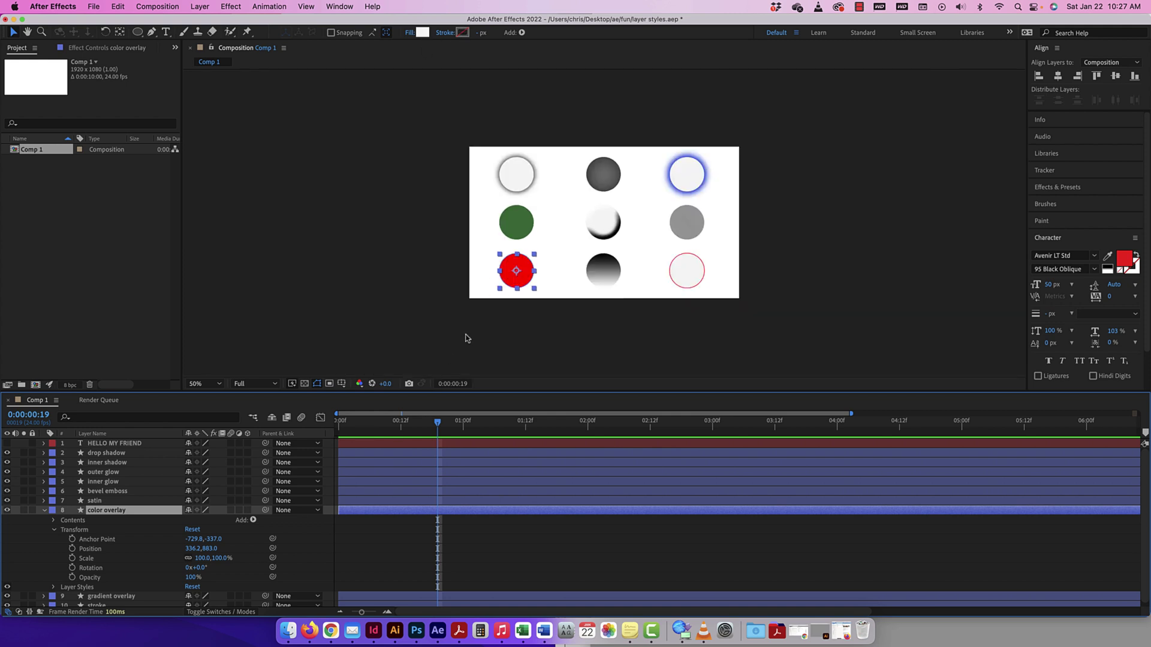
click(204, 383)
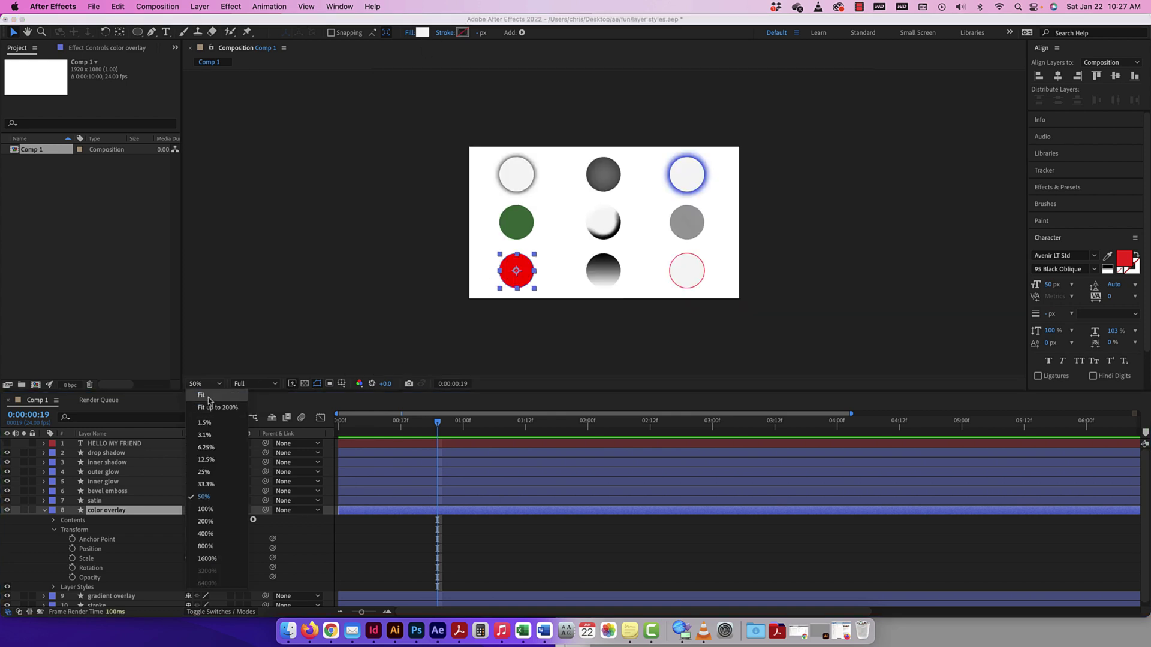
click(203, 395)
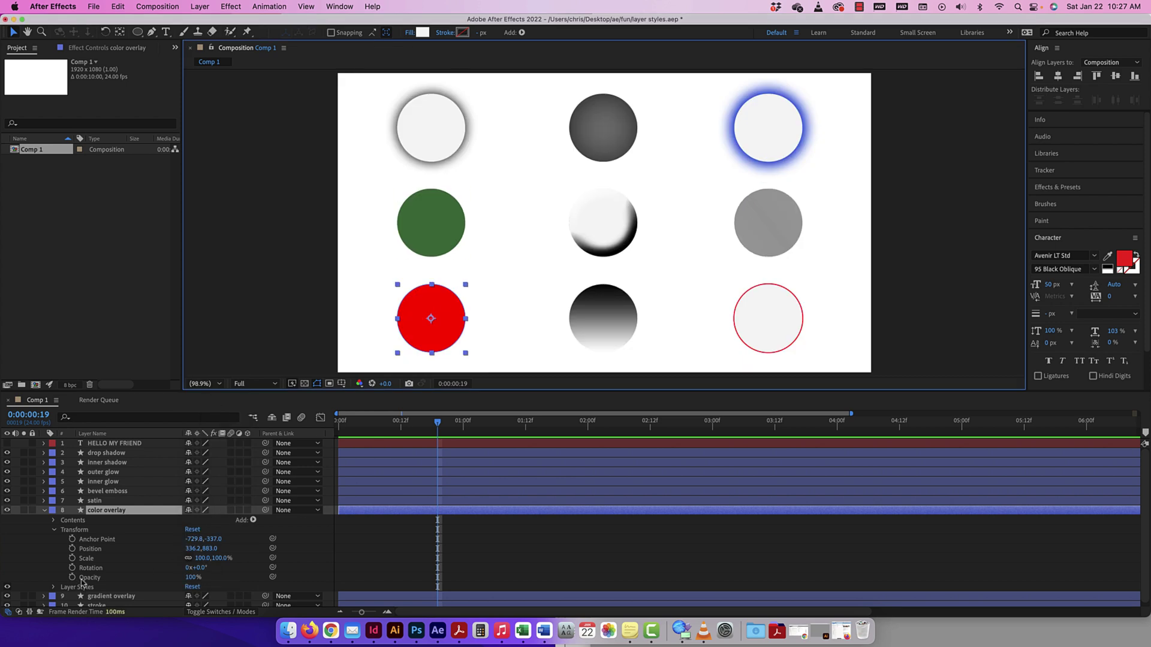
- Expand the Color Overlay style properties of the "color overlay" circle and move the current time to frame 0
click(54, 587)
scroll(109, 554, down, 1)
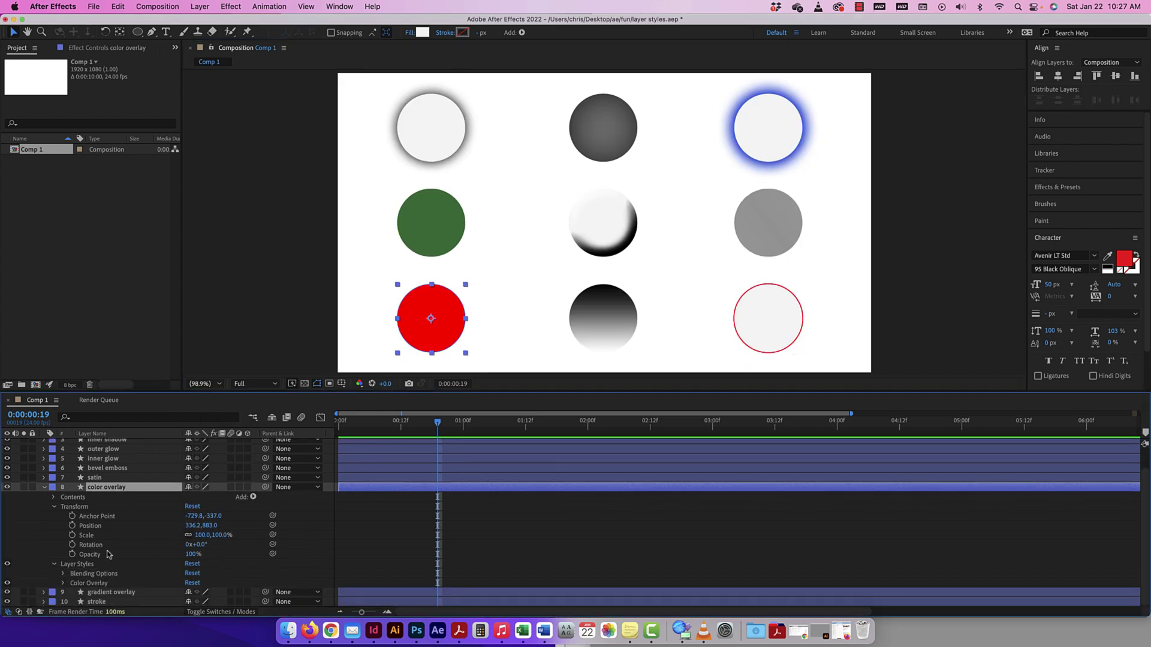
click(63, 584)
scroll(123, 568, down, 1)
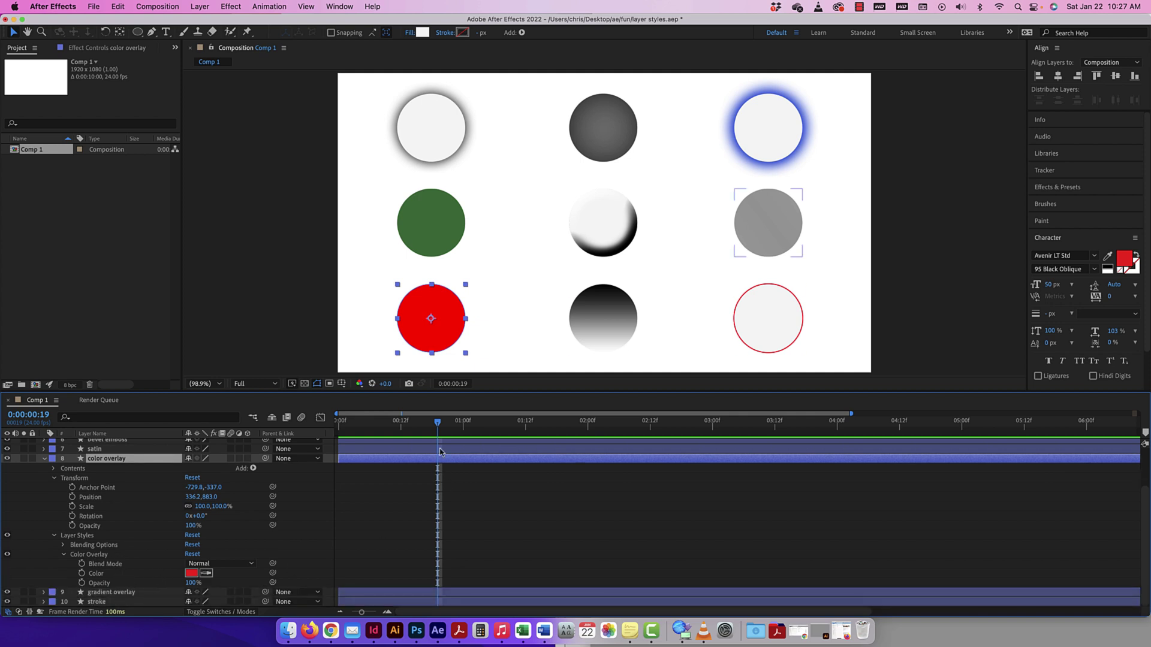
drag(439, 425, 324, 428)
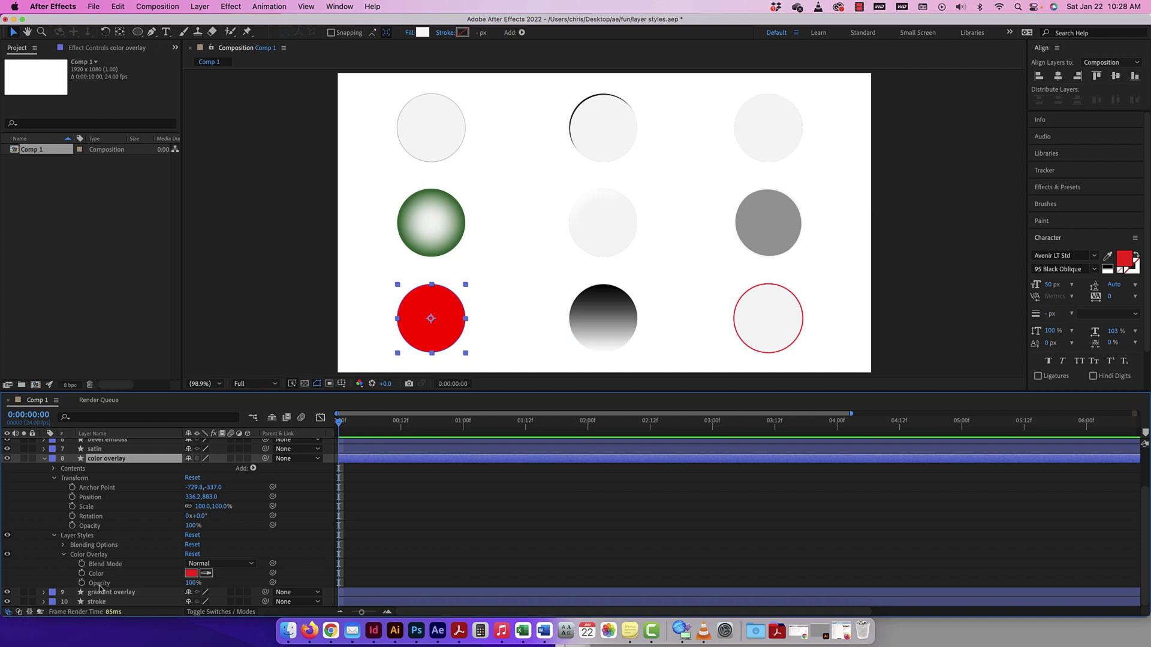
click(421, 348)
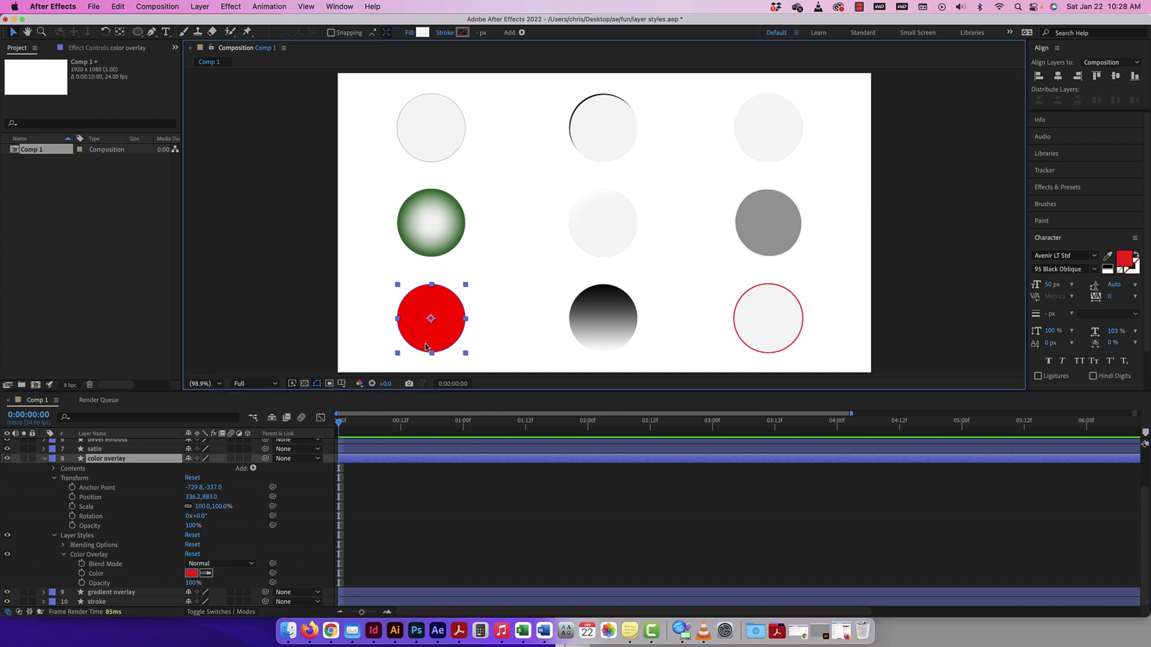
- Change the shape fill color of the "color overlay" circle to a saturated blue
click(424, 32)
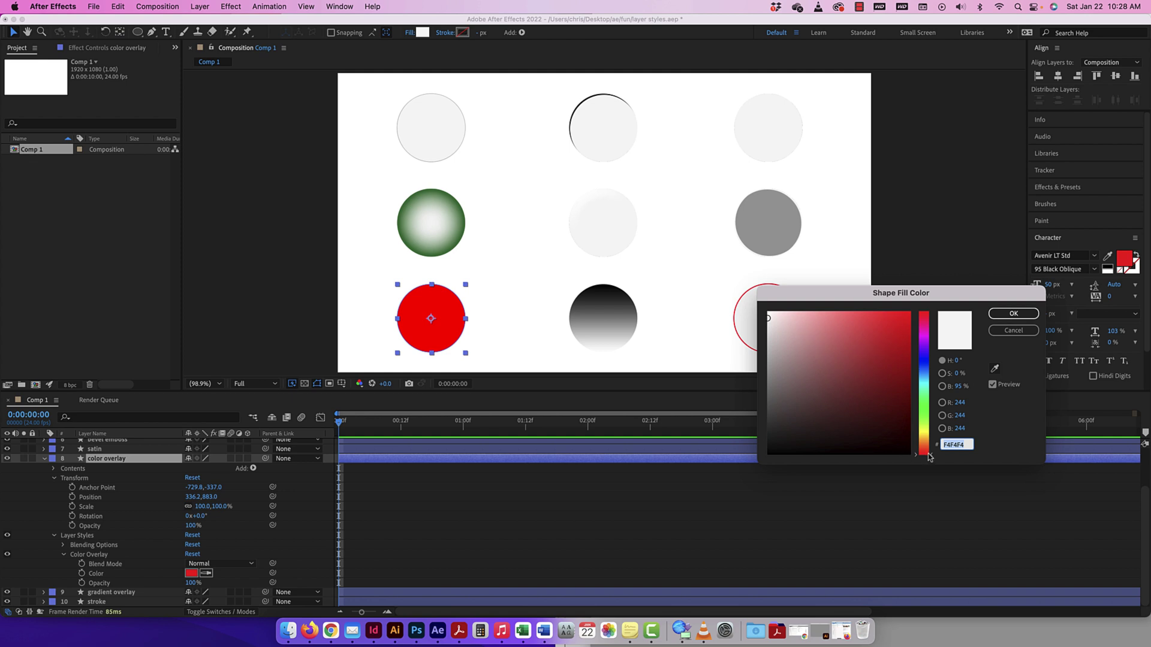
drag(930, 457, 932, 364)
click(885, 360)
click(1013, 314)
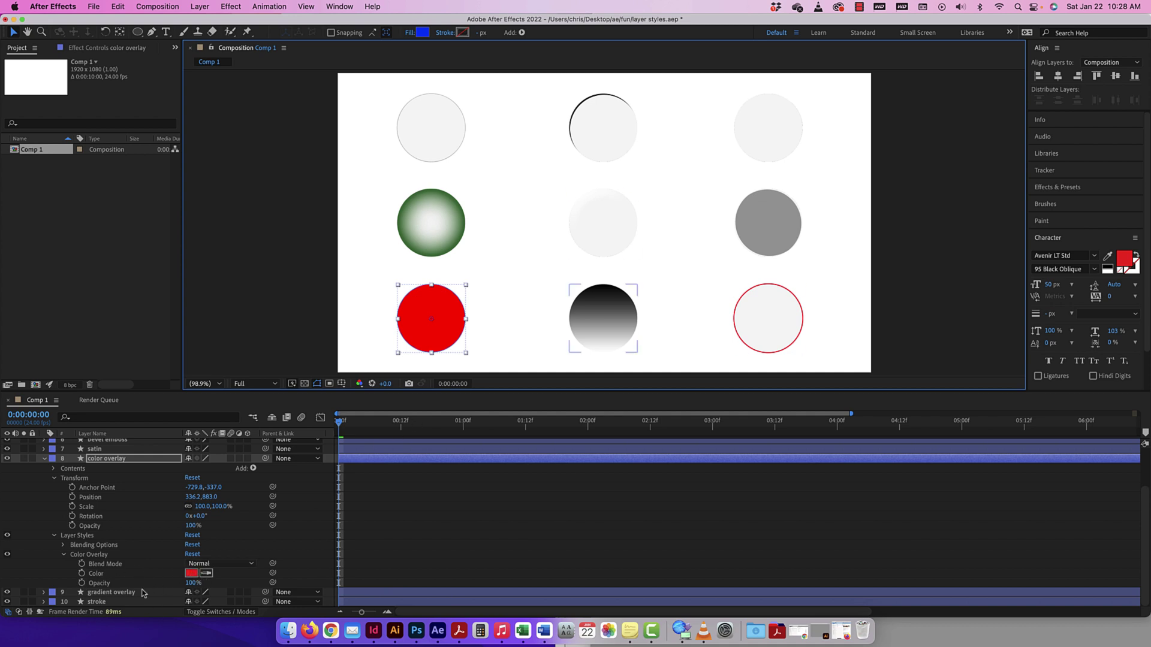
- Animate the Color Overlay Opacity from 100% at frame 0 to 0% at frame 12
click(82, 582)
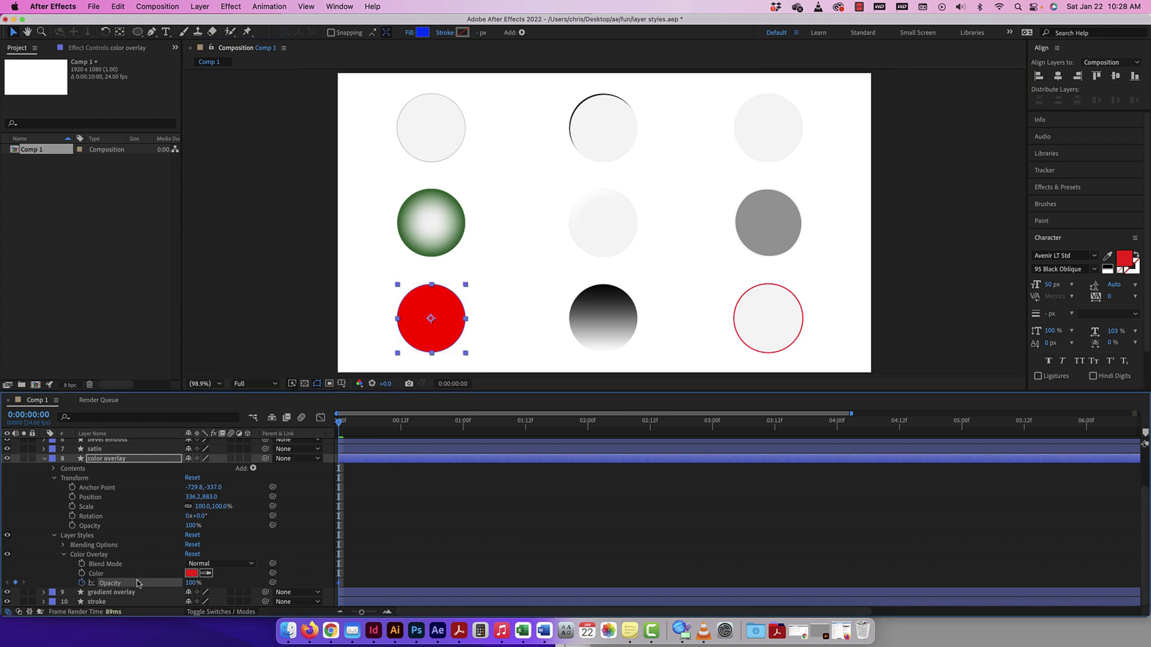
key(space)
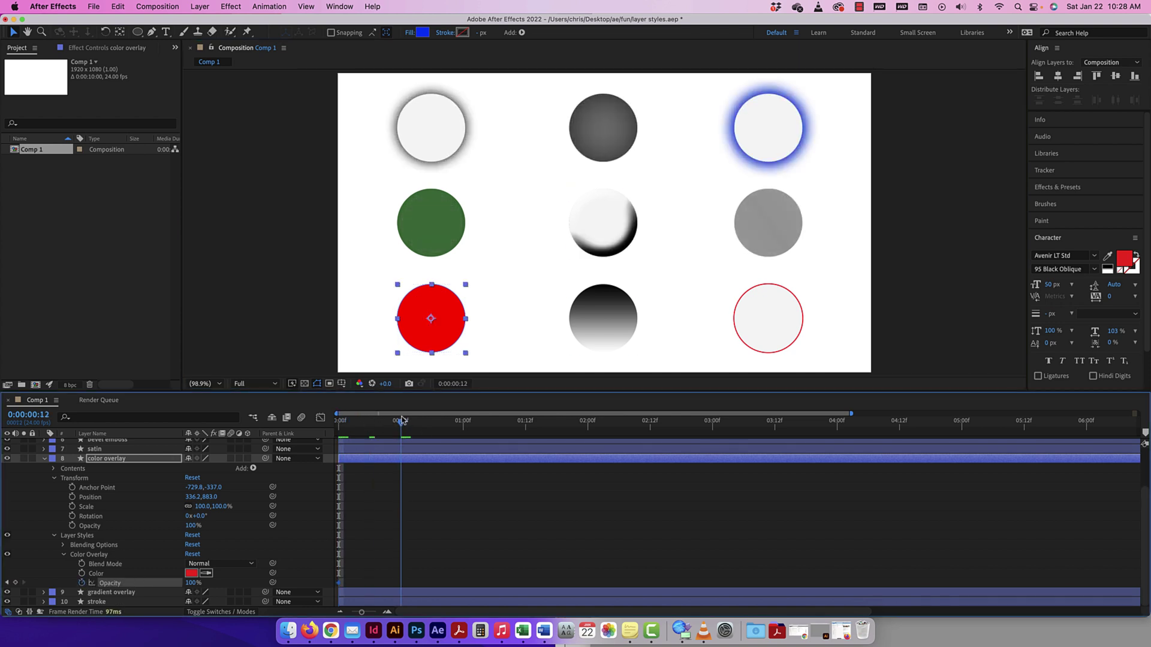
click(192, 582)
text(0)
key(Return)
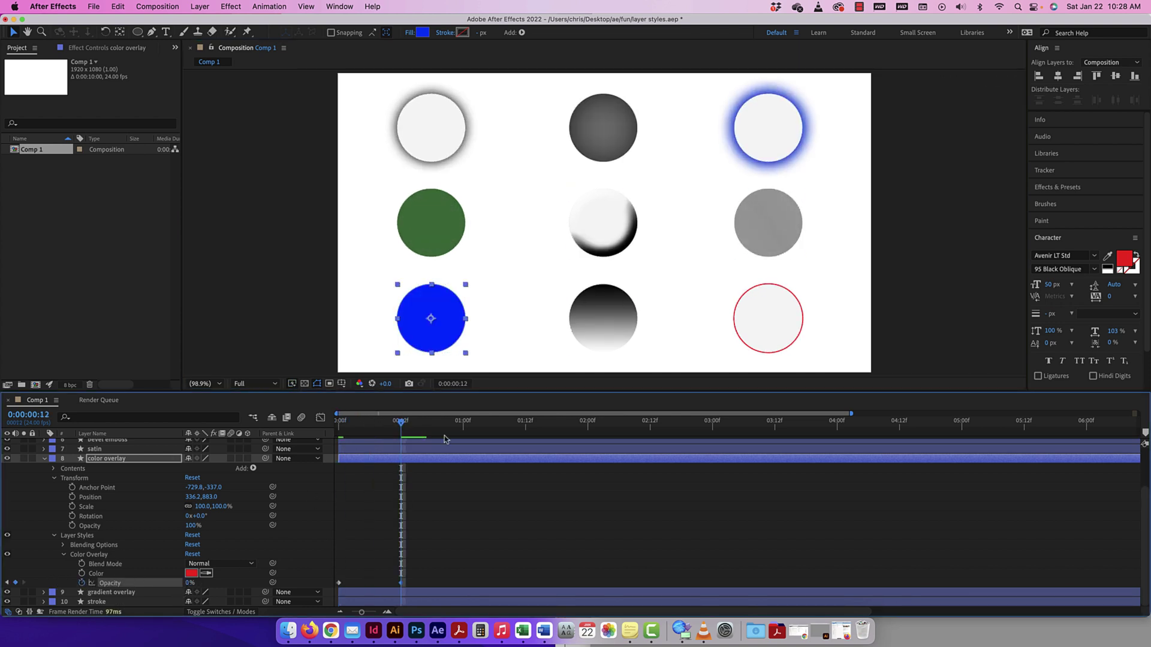
- Preview the Color Overlay Opacity fade from the start of the composition
drag(399, 423, 339, 422)
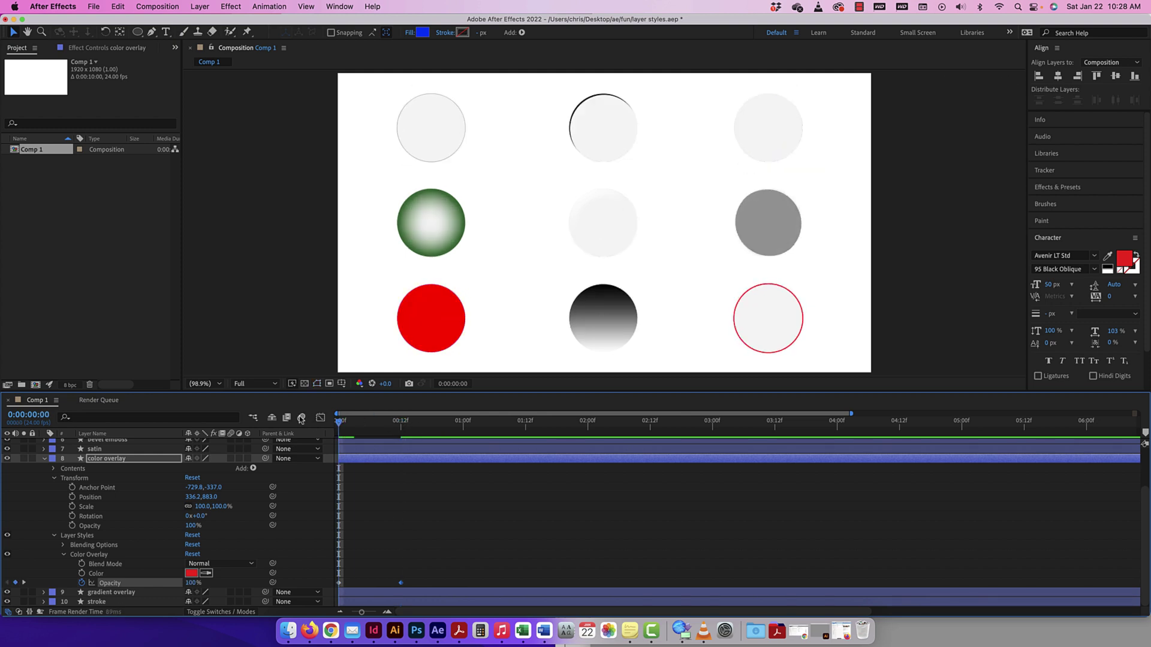
key(space)
click(449, 422)
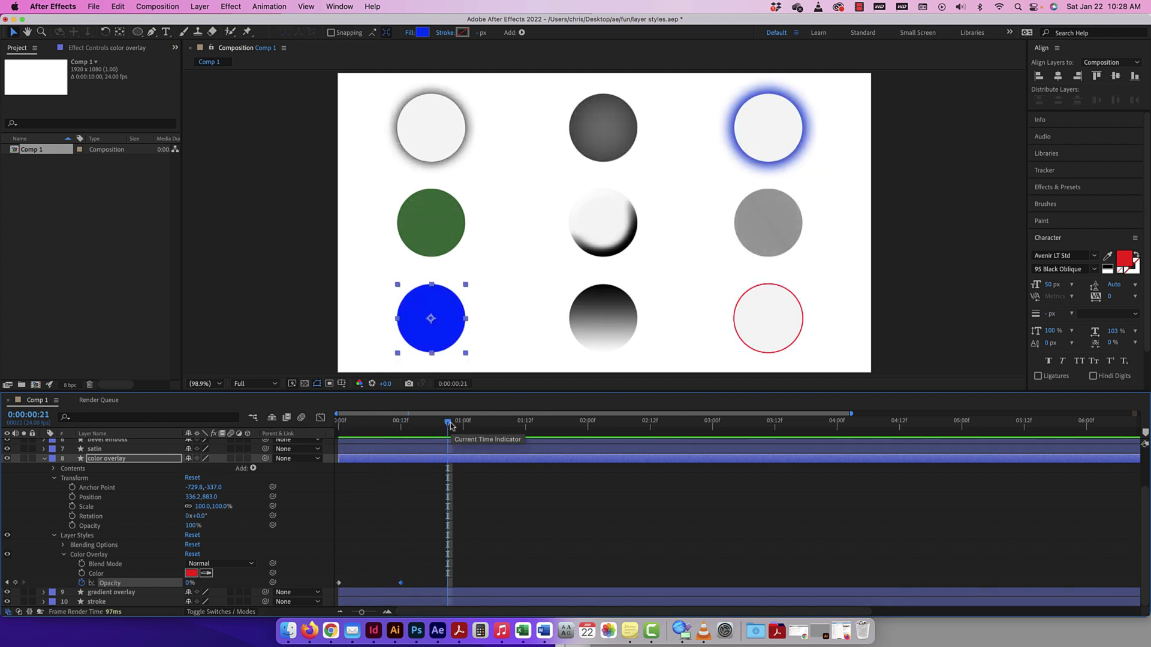
drag(448, 422, 396, 425)
key(space)
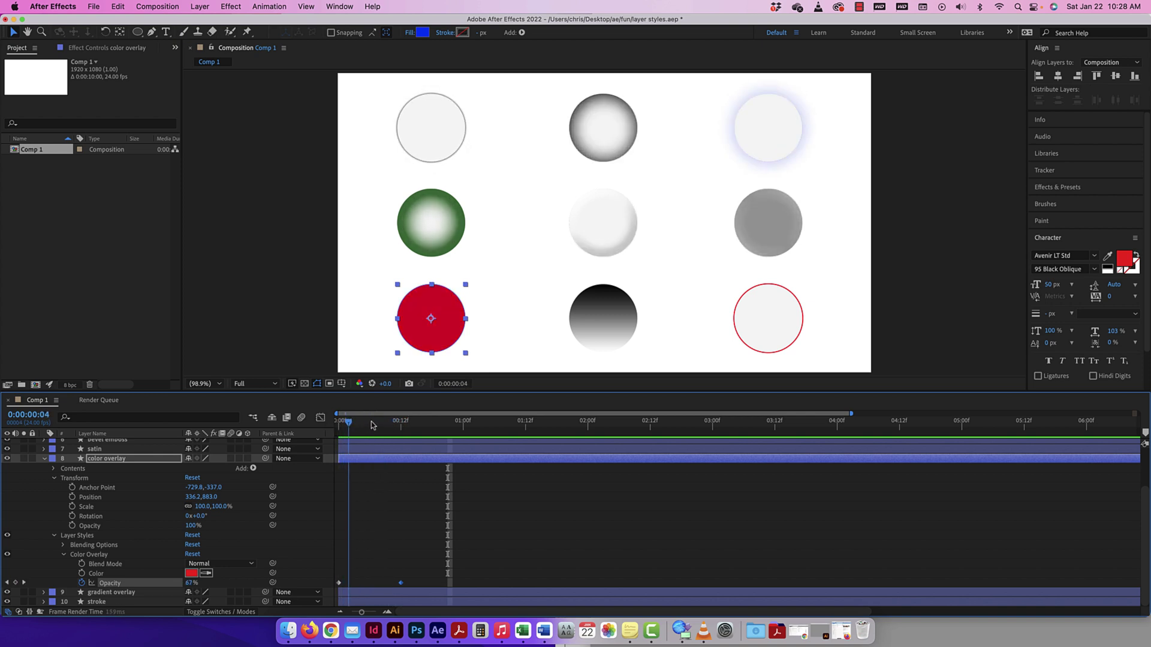
key(space)
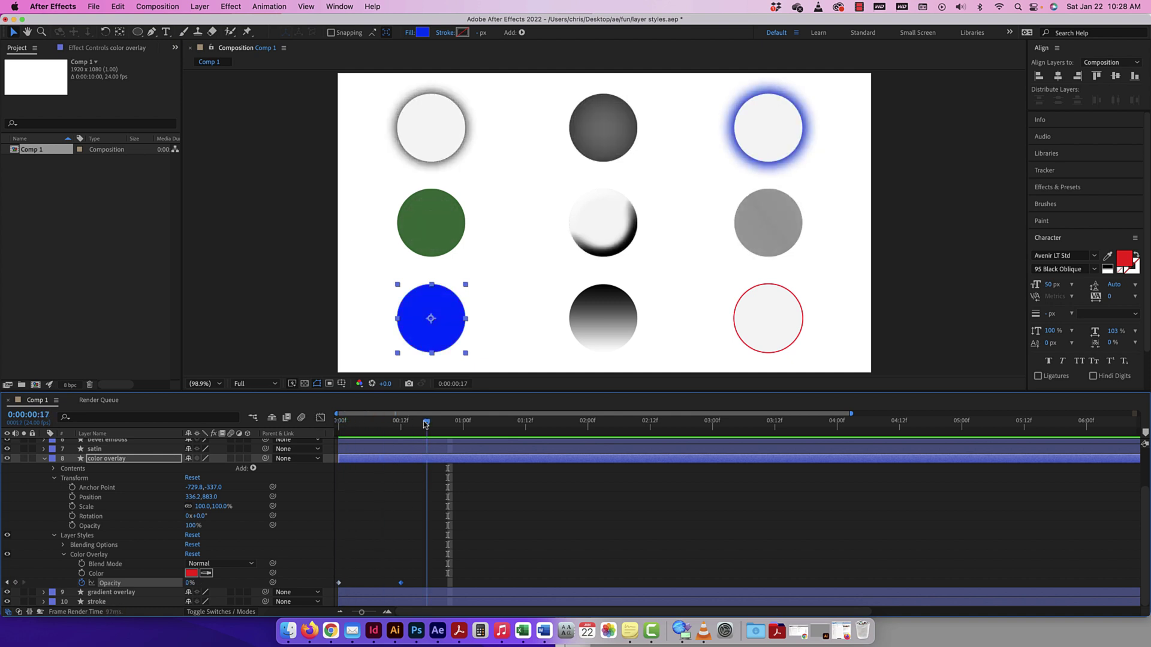
key(space)
- Collapse and re-expand the "color overlay" layer, scrub between its two Opacity keyframes, and replay the fade from frame 0
click(42, 459)
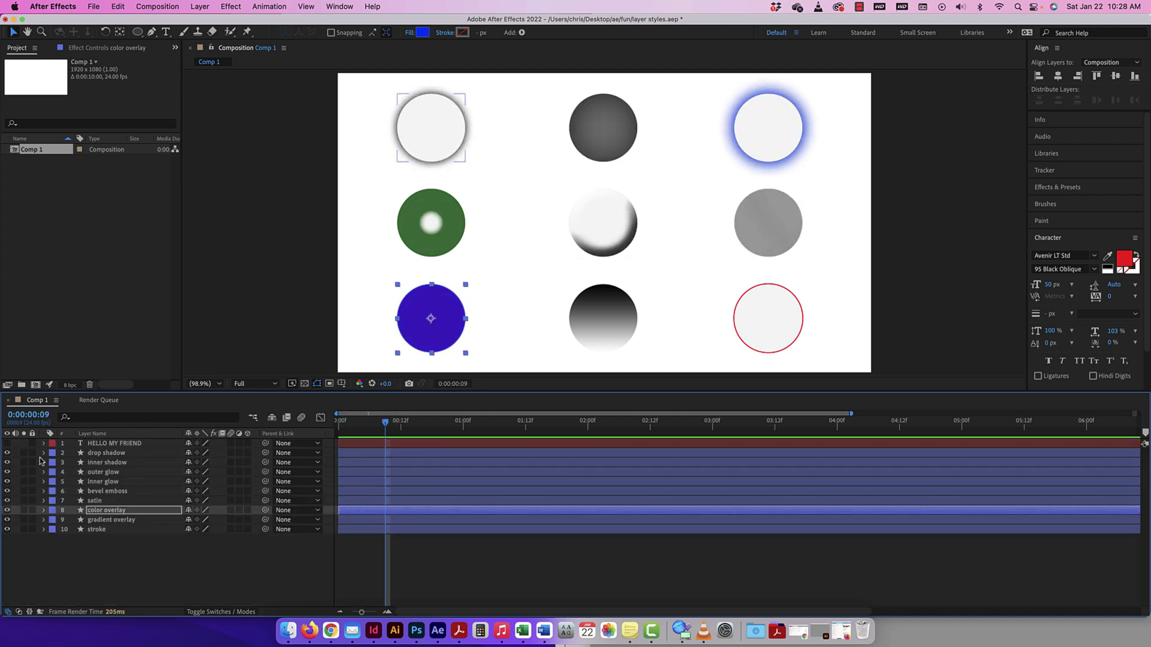
click(43, 510)
scroll(42, 515, down, 1)
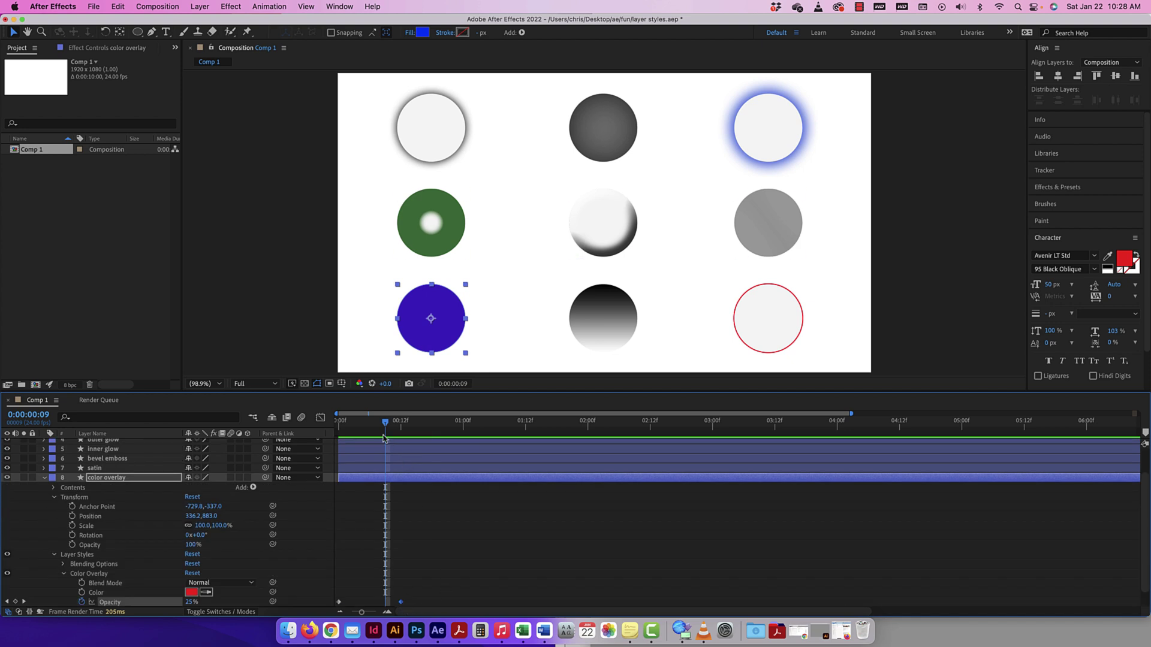
drag(386, 425, 344, 424)
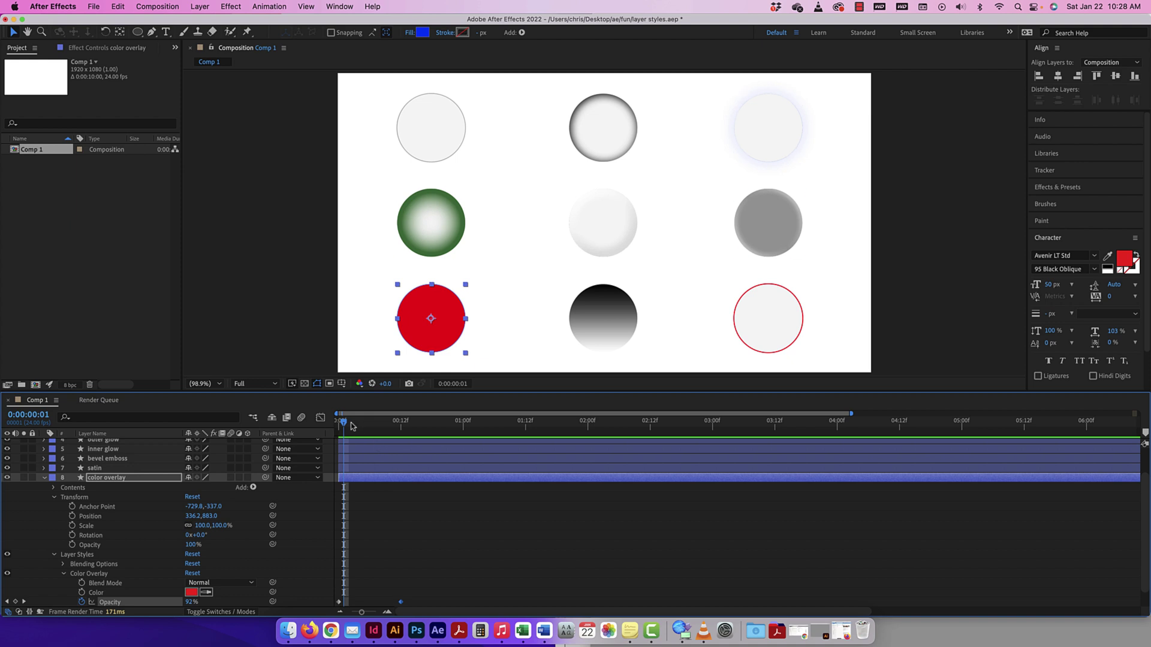
drag(345, 425, 359, 424)
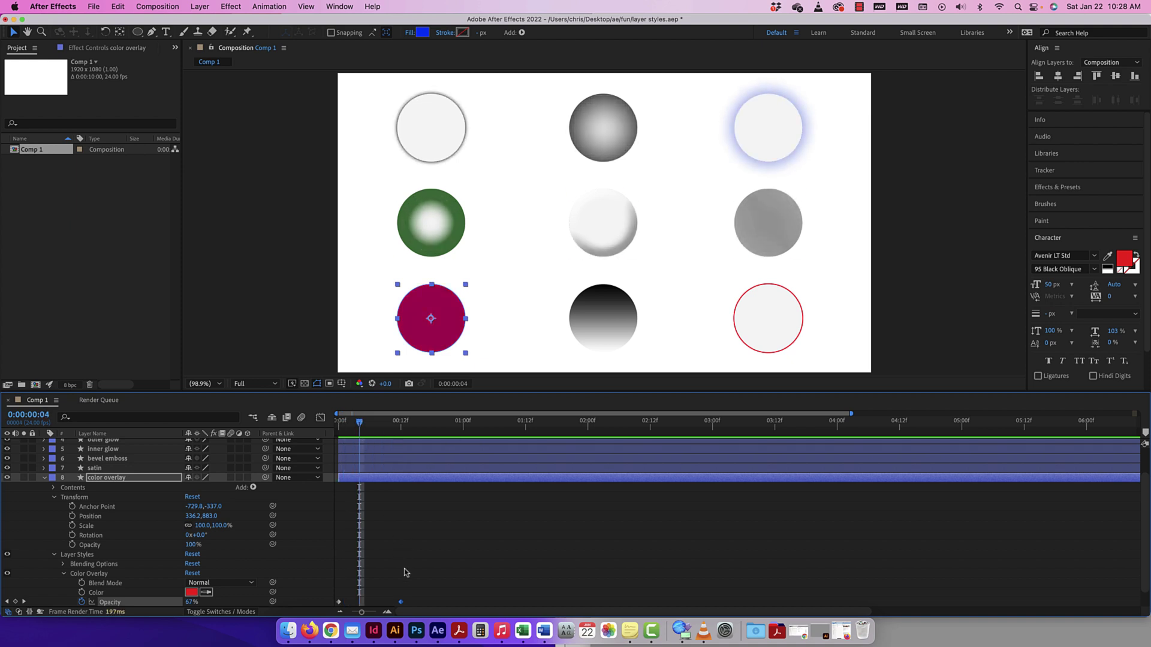
drag(414, 602, 336, 607)
key(space)
drag(356, 430, 330, 428)
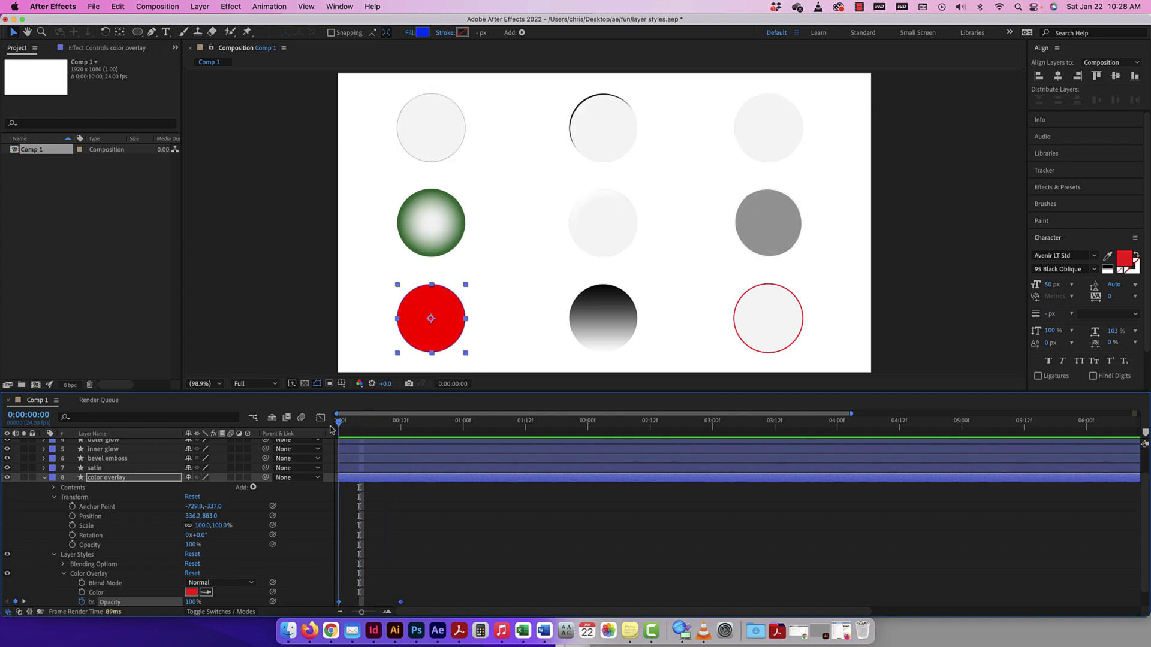
key(space)
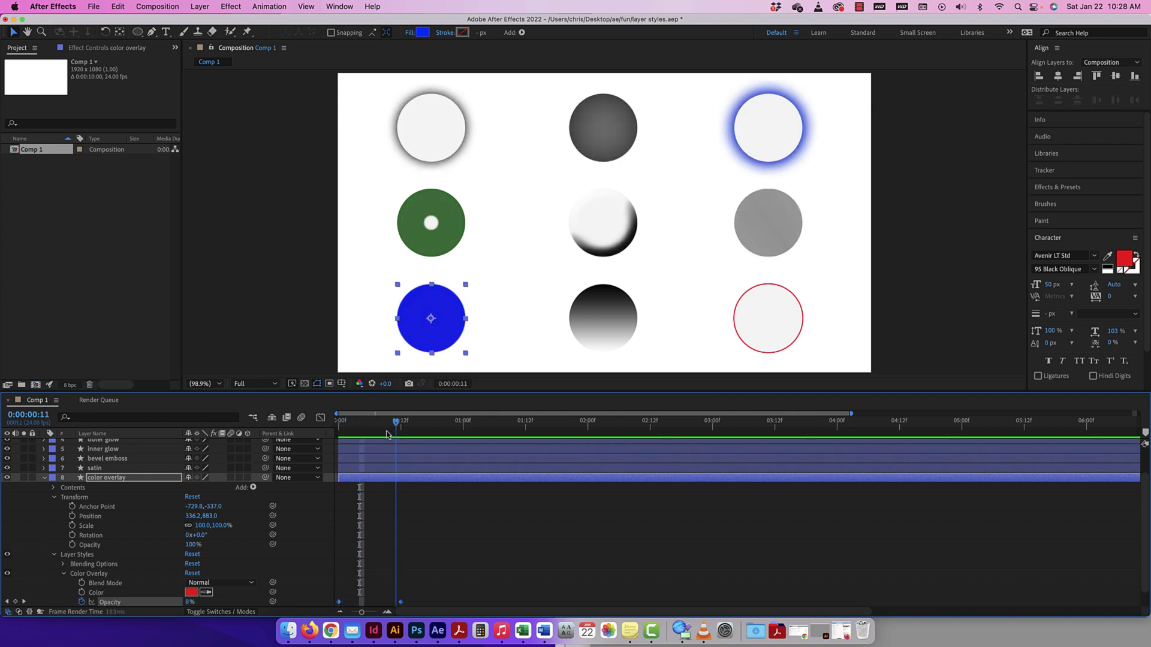
- Set the temporal interpolation of both Color Overlay Opacity keyframes to Hold
scroll(417, 601, down, 1)
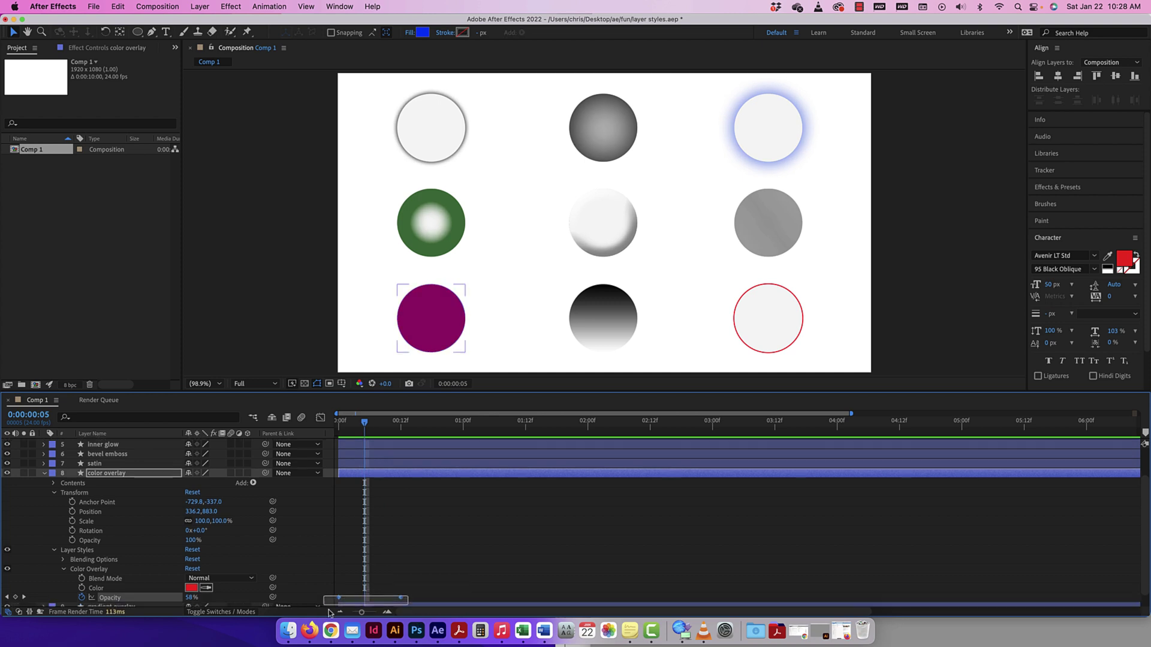
right_click(401, 598)
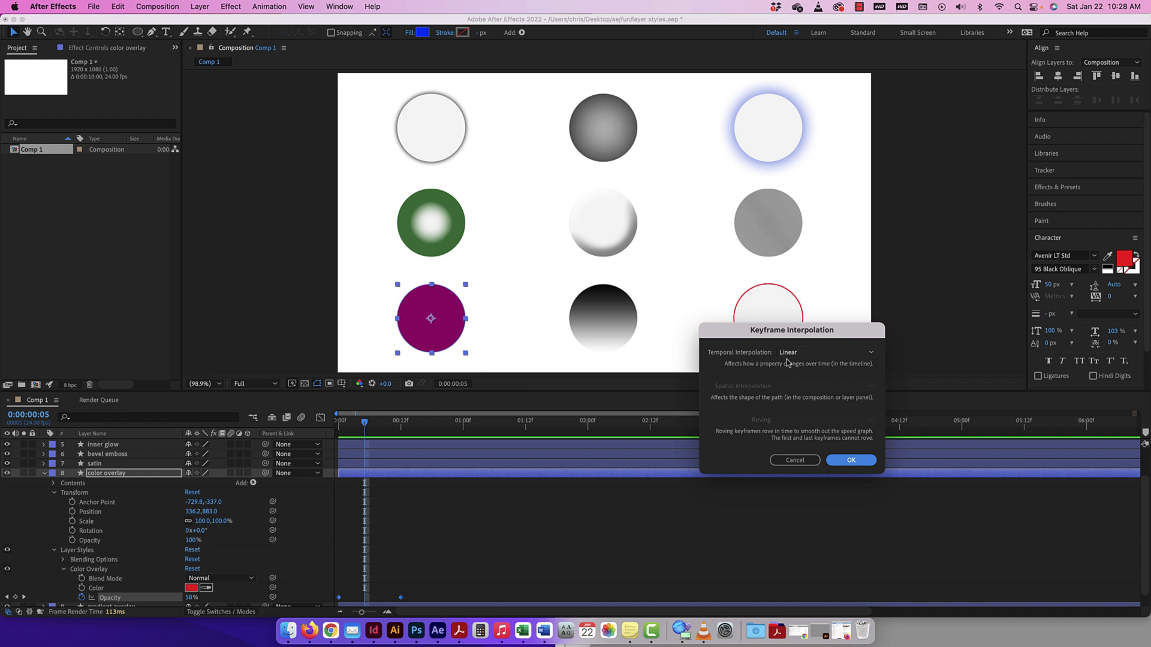
click(819, 354)
click(806, 436)
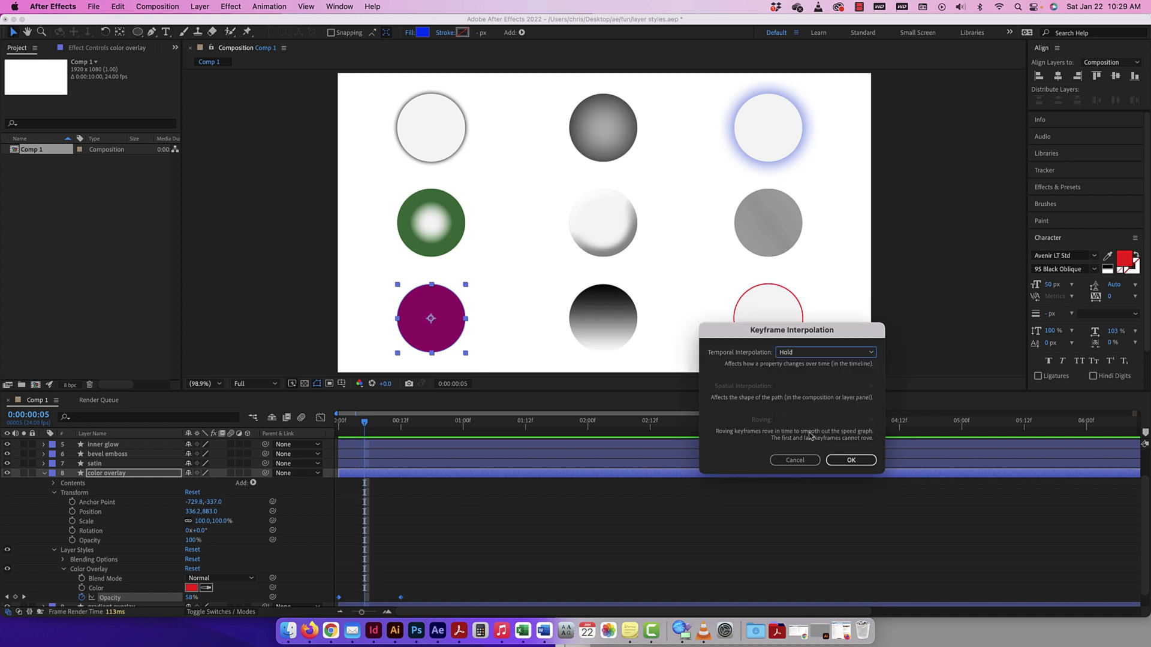
click(850, 460)
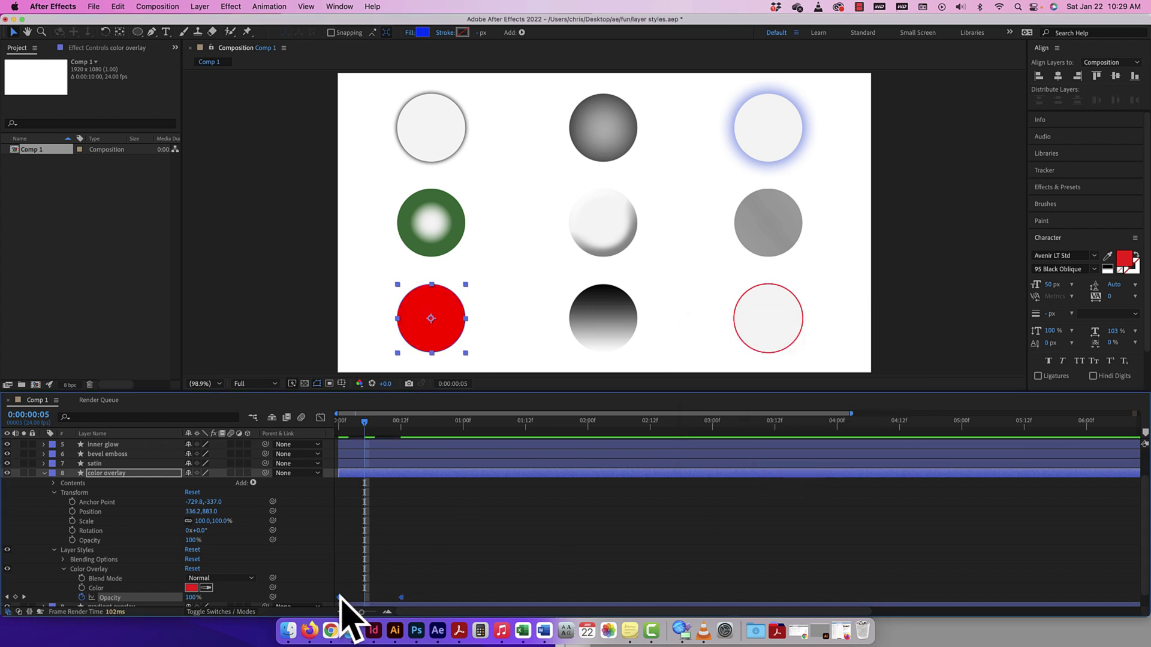
- Play the held Opacity animation from frame 0 and check the circle between the two keyframes at frame 6
drag(360, 422, 324, 423)
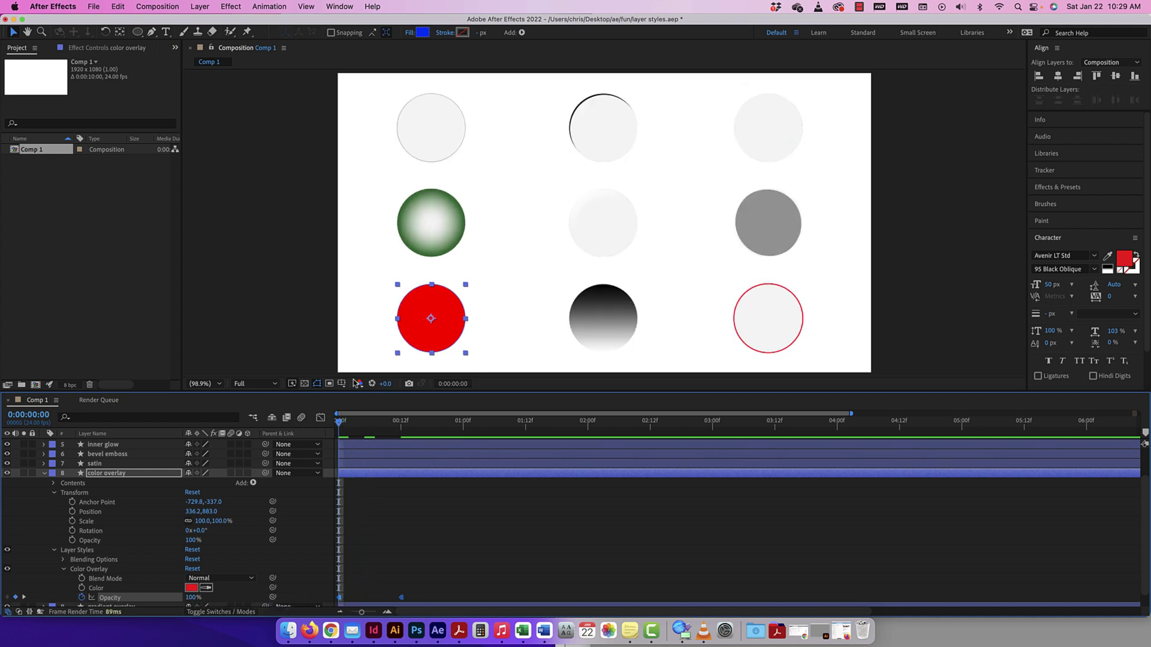
drag(341, 424, 296, 422)
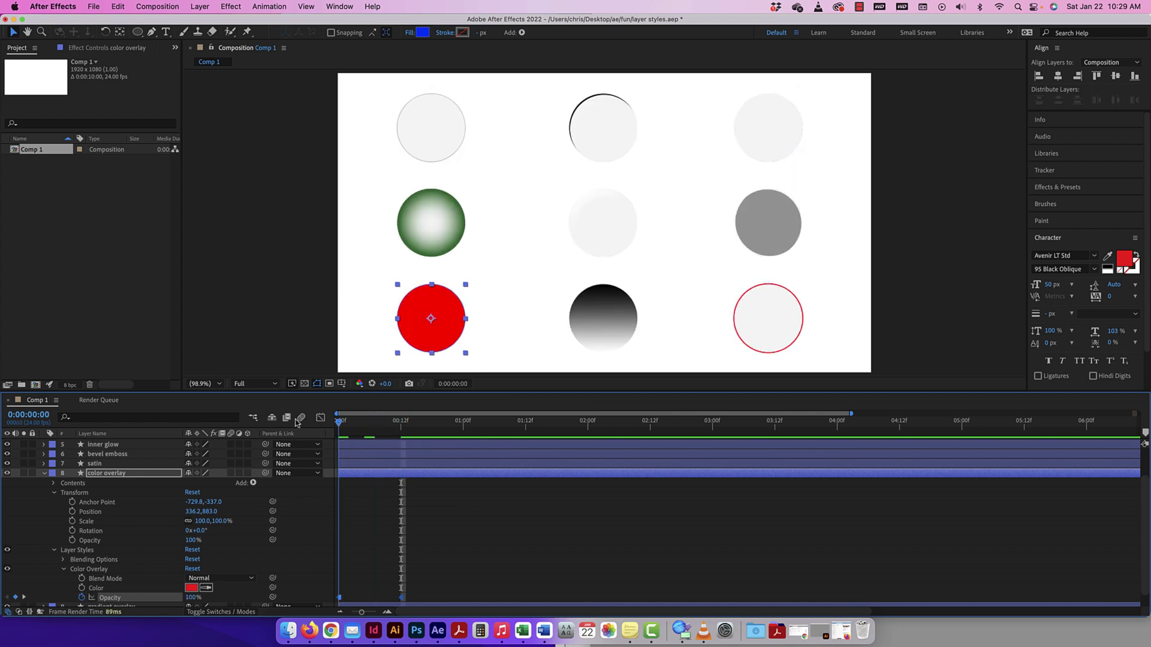
key(space)
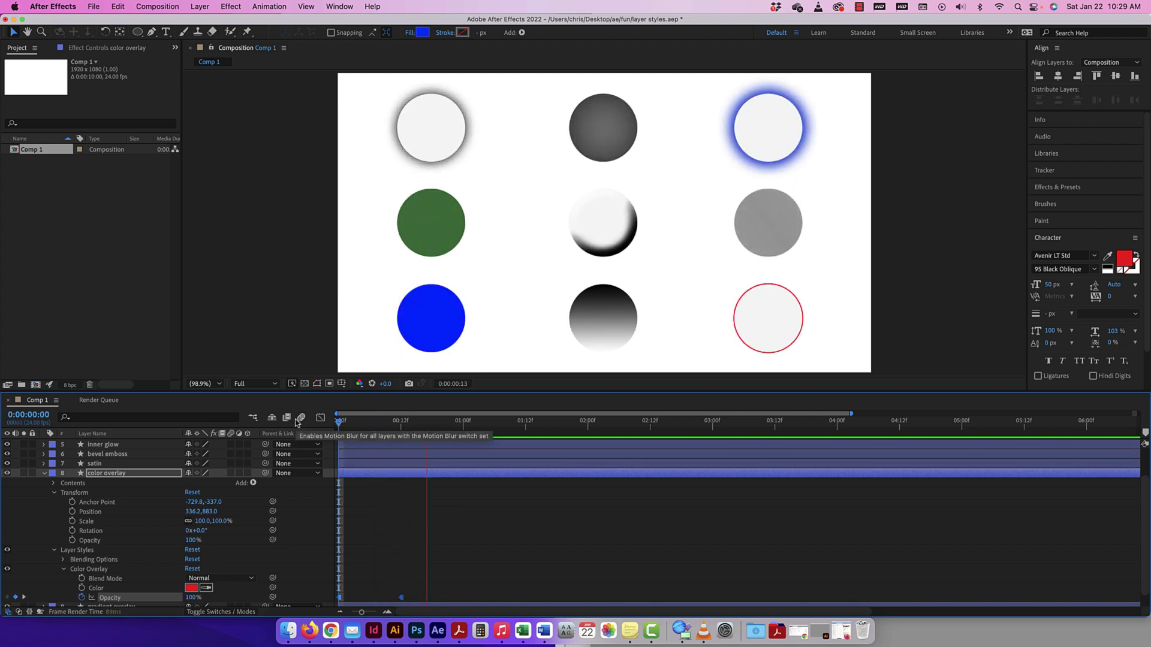
key(space)
click(359, 424)
drag(359, 425, 369, 424)
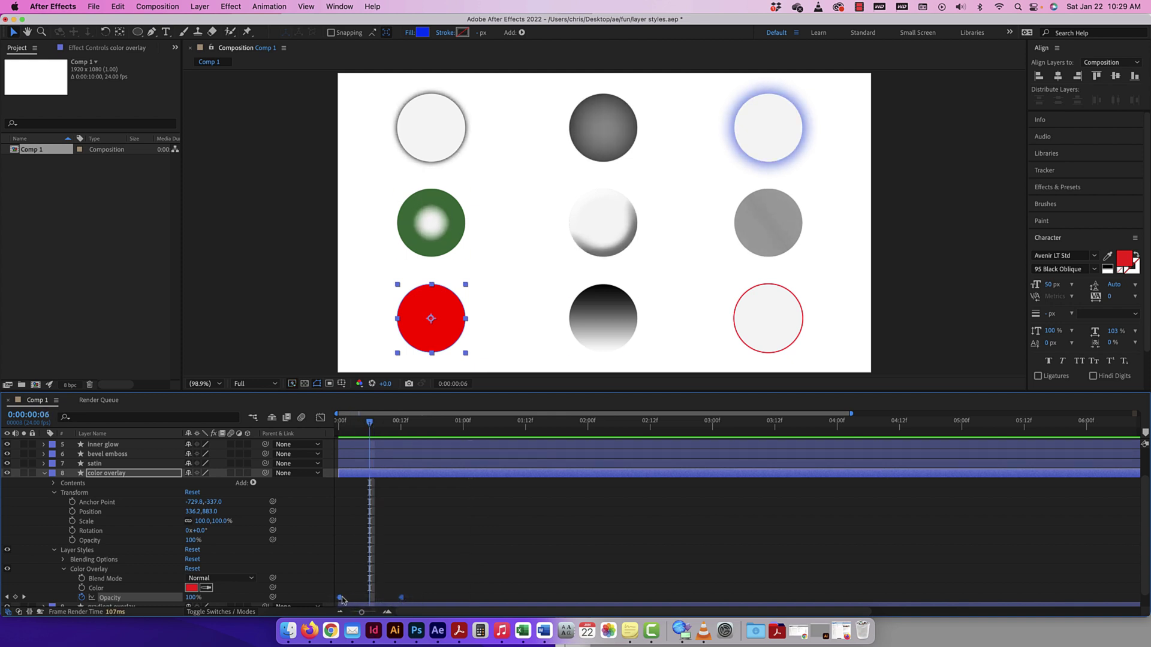
- Set the Color Overlay Opacity keyframes' temporal interpolation back to Linear and preview the fade
click(385, 603)
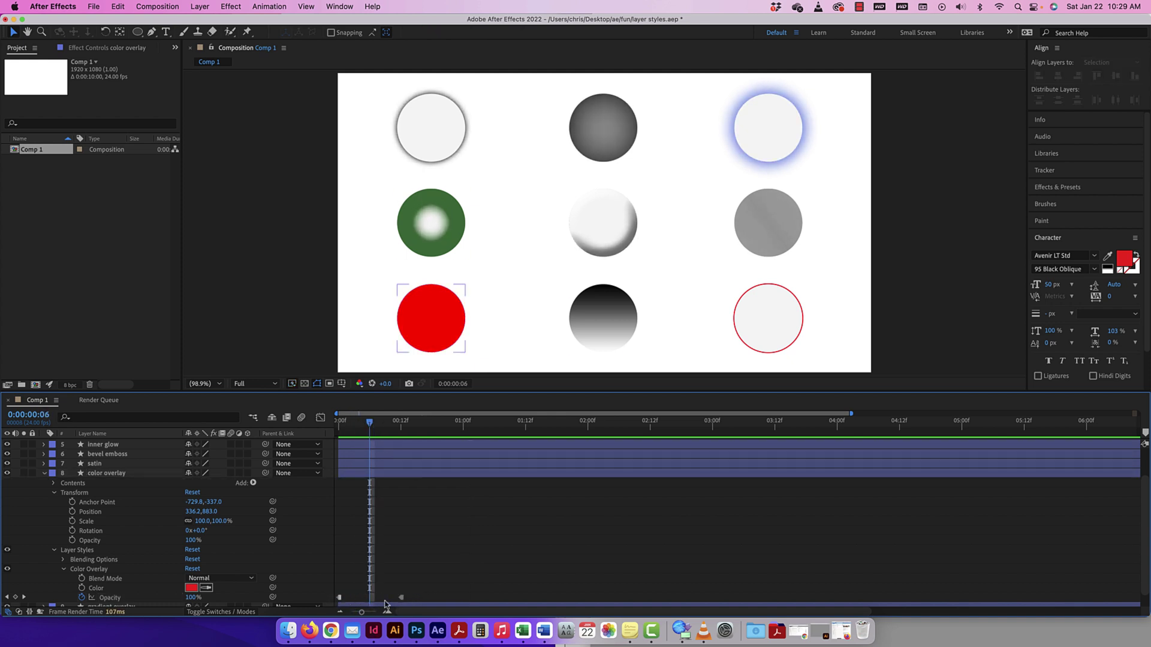
click(340, 598)
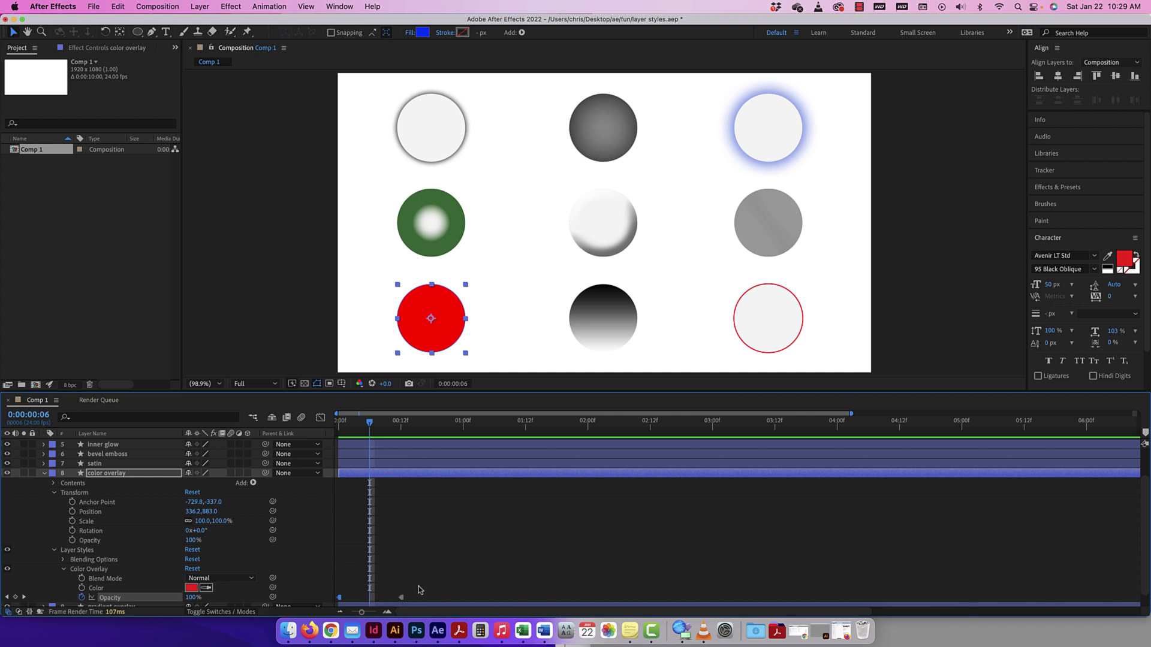
click(415, 597)
click(401, 598)
scroll(436, 586, right, 2)
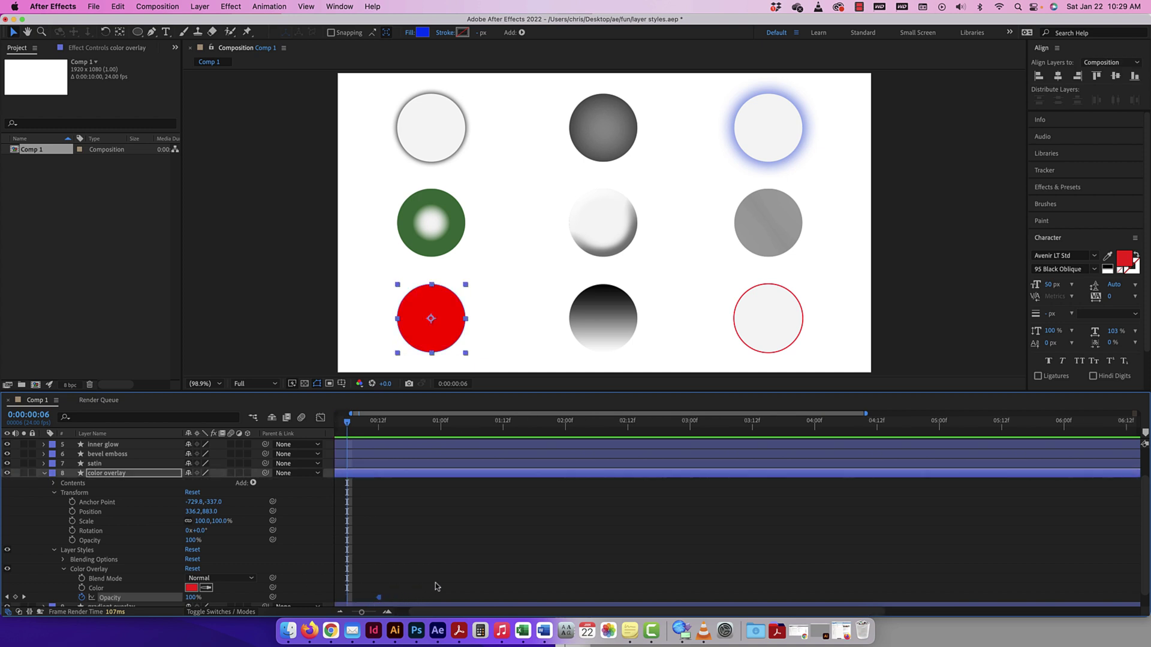
right_click(378, 599)
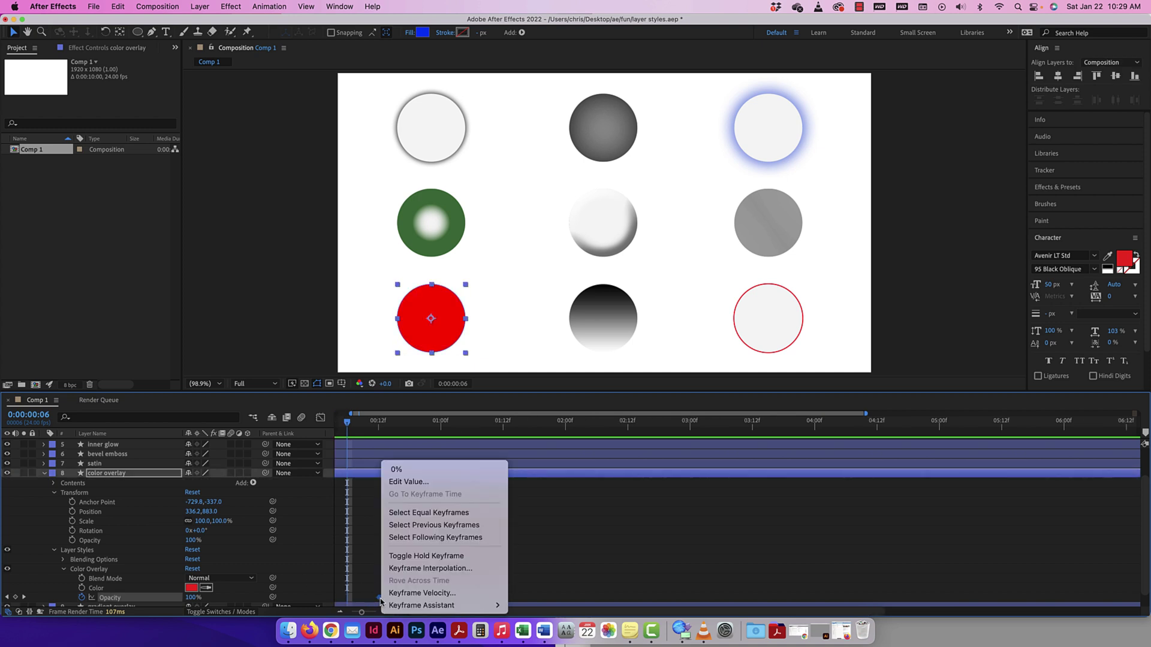
click(419, 569)
click(811, 351)
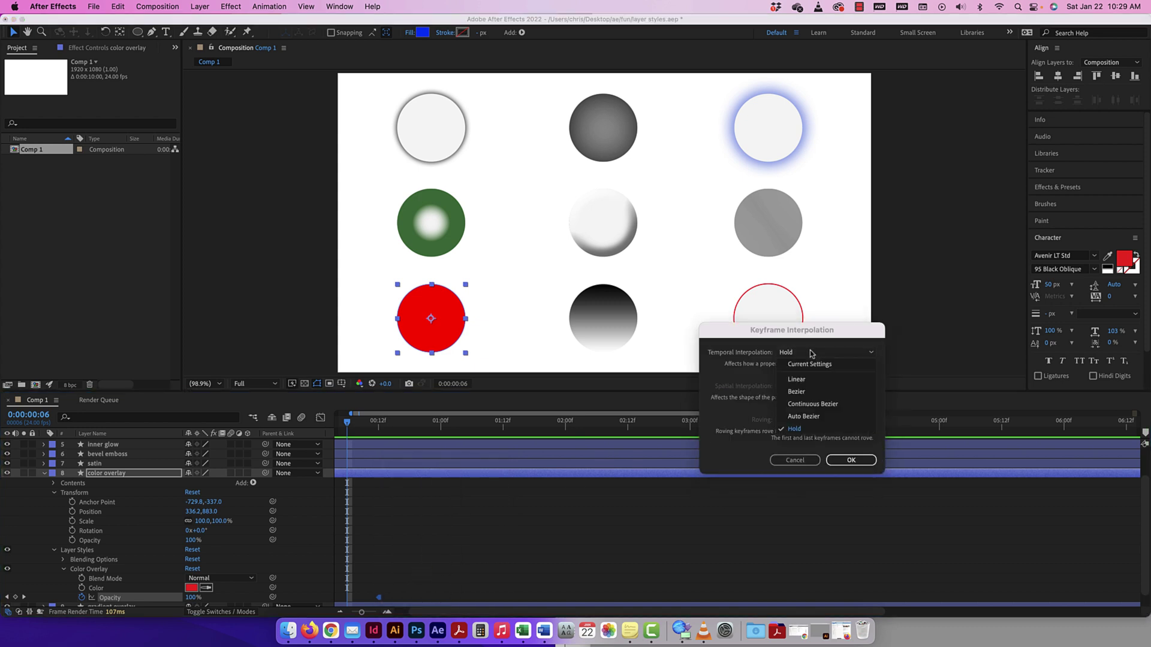
click(810, 379)
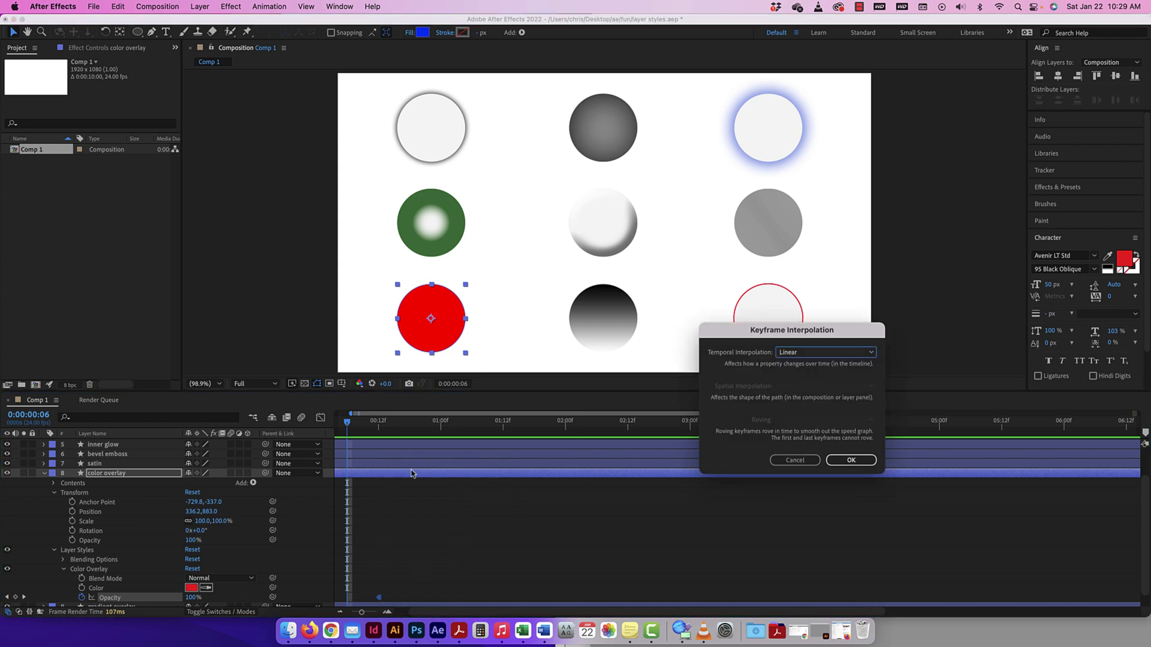
click(851, 459)
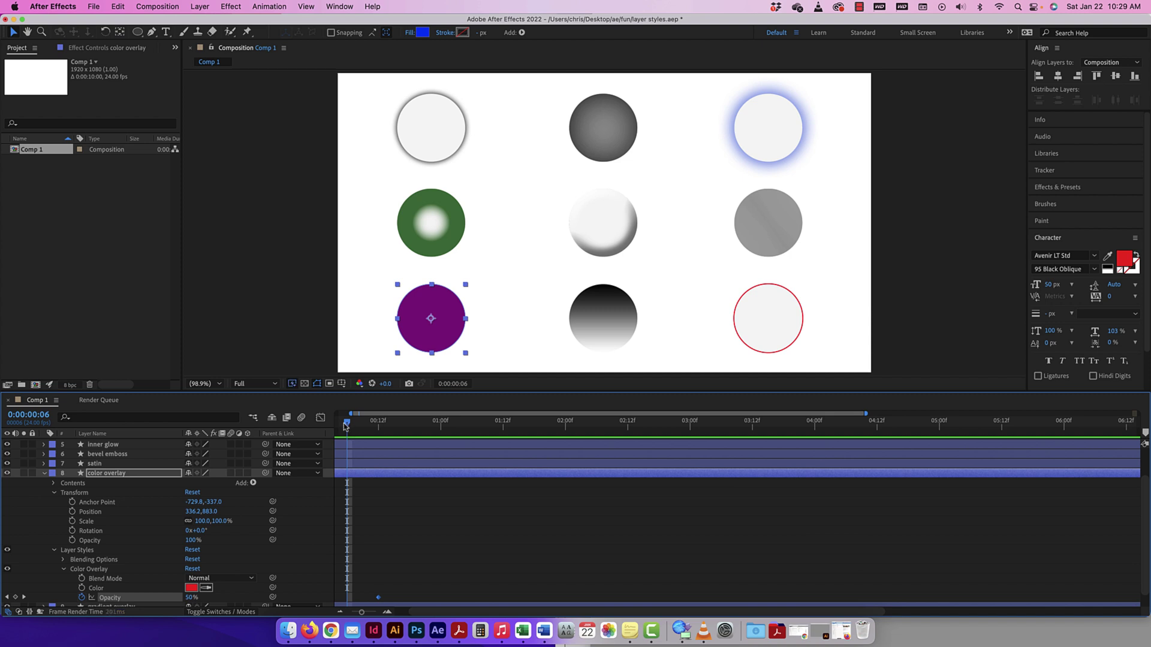
key(space)
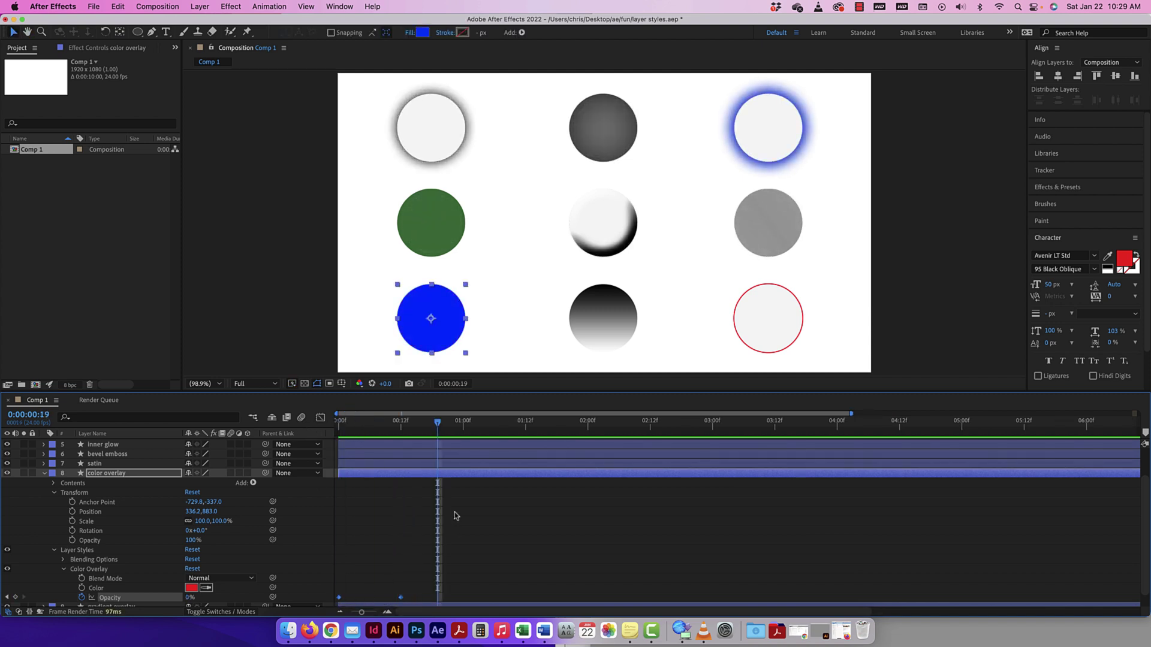
- Collapse "color overlay", expand the Gradient Overlay style properties of the "gradient overlay" circle, and move the current time to frame 0
click(44, 474)
click(126, 522)
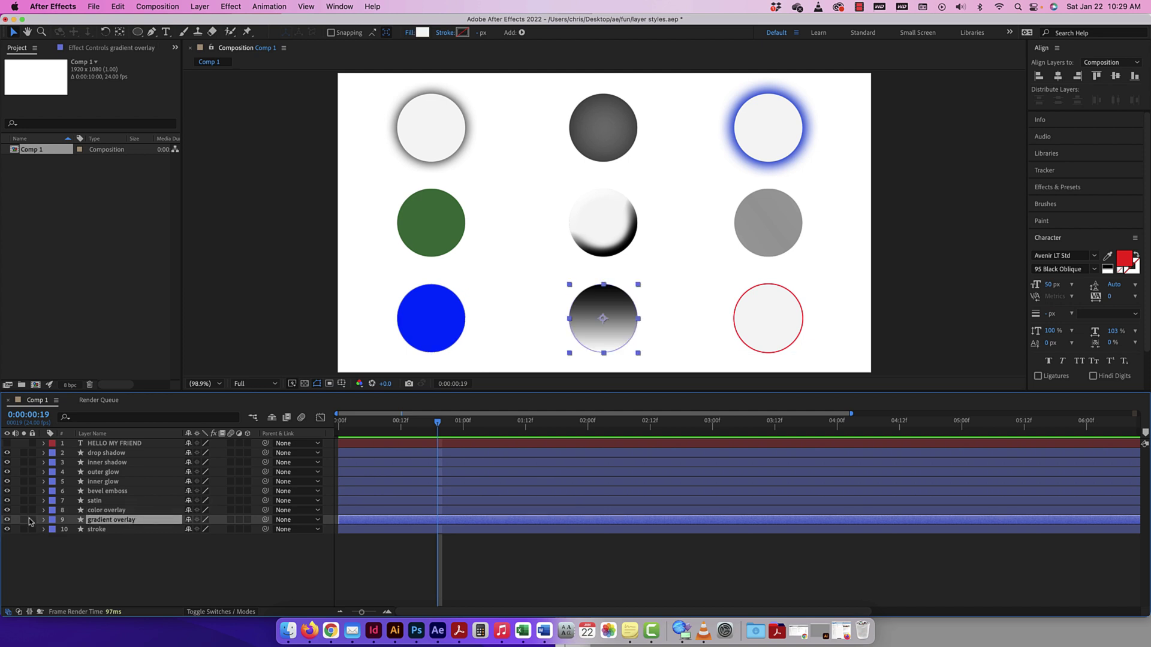
click(44, 520)
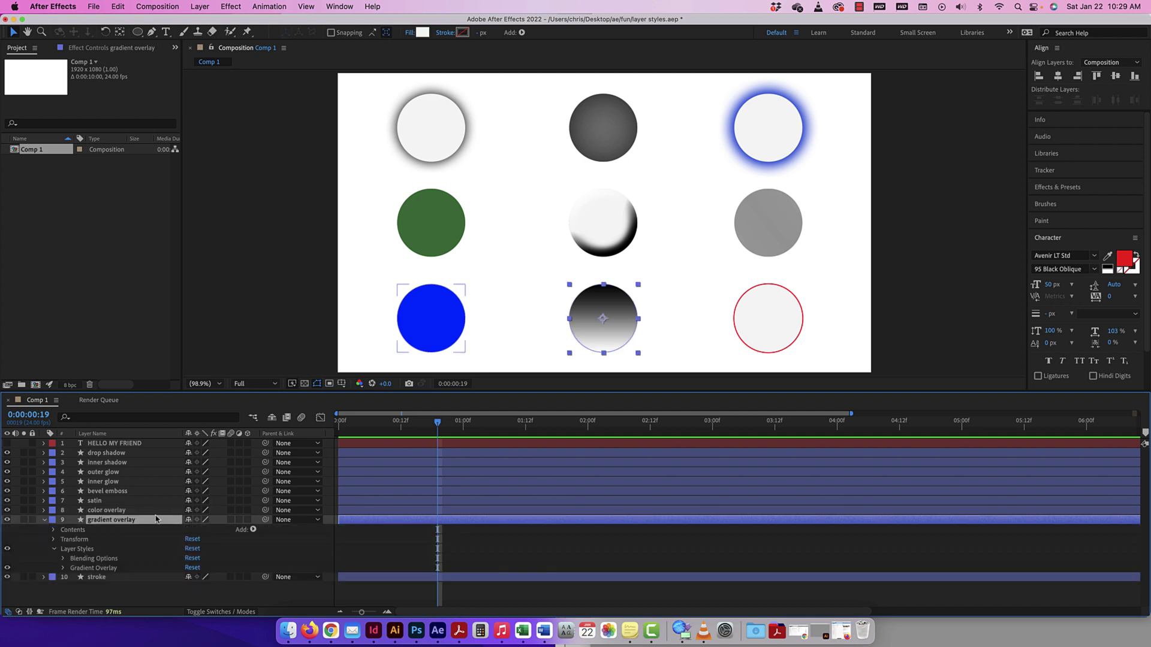
click(63, 568)
scroll(117, 547, down, 3)
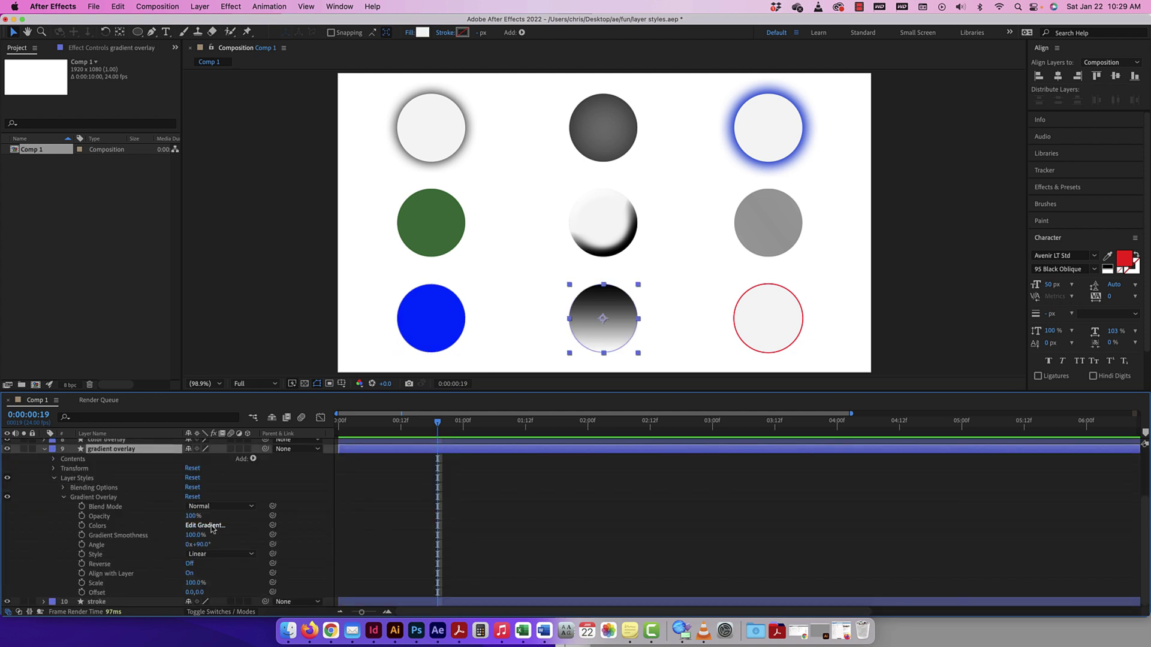
drag(438, 423, 338, 423)
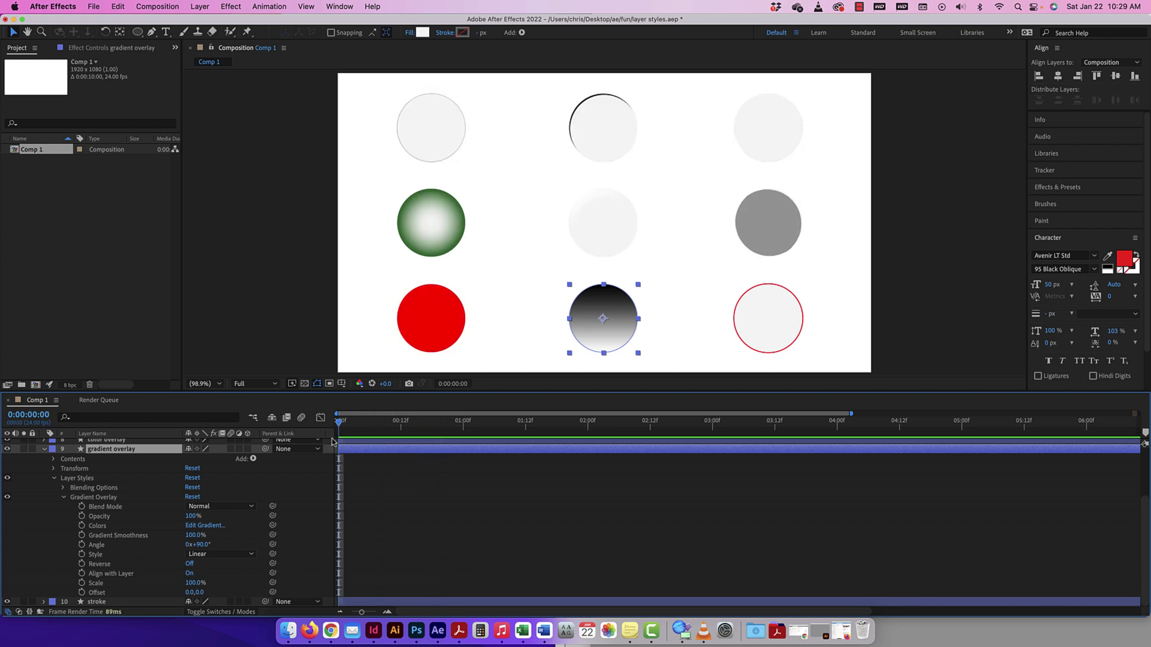
- Edit the Gradient Overlay colors to run from bright red DE0B0B at the start to dark red 540000 at the end
click(194, 527)
drag(651, 337, 642, 385)
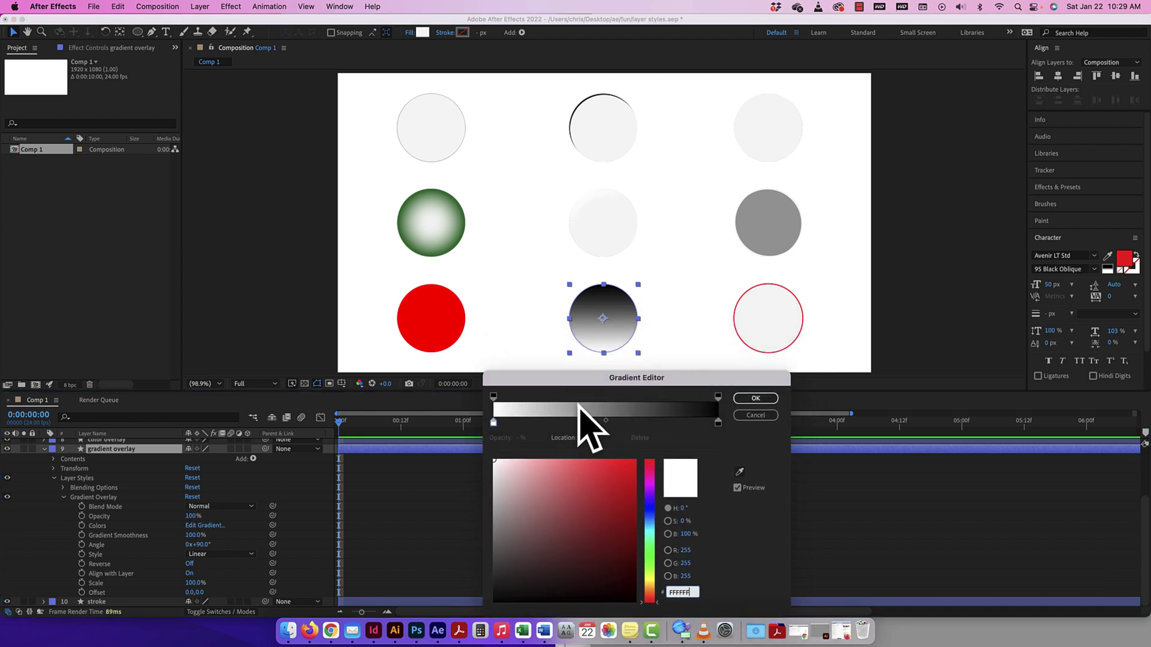
click(494, 423)
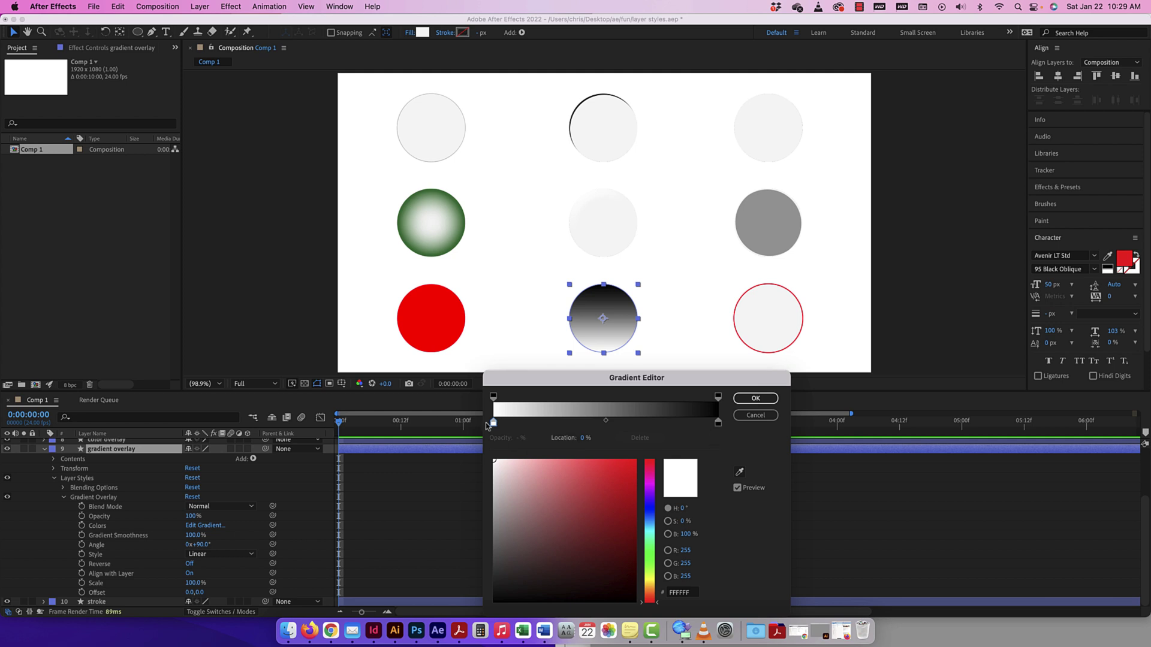
drag(557, 513, 628, 478)
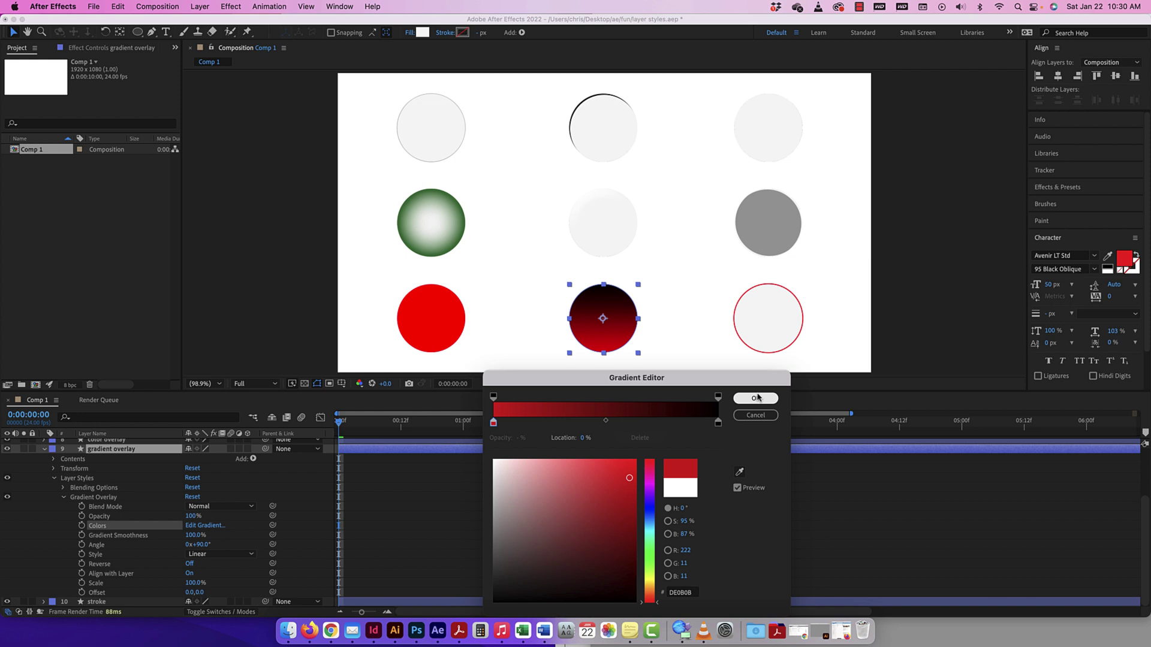
click(719, 423)
drag(576, 536, 636, 558)
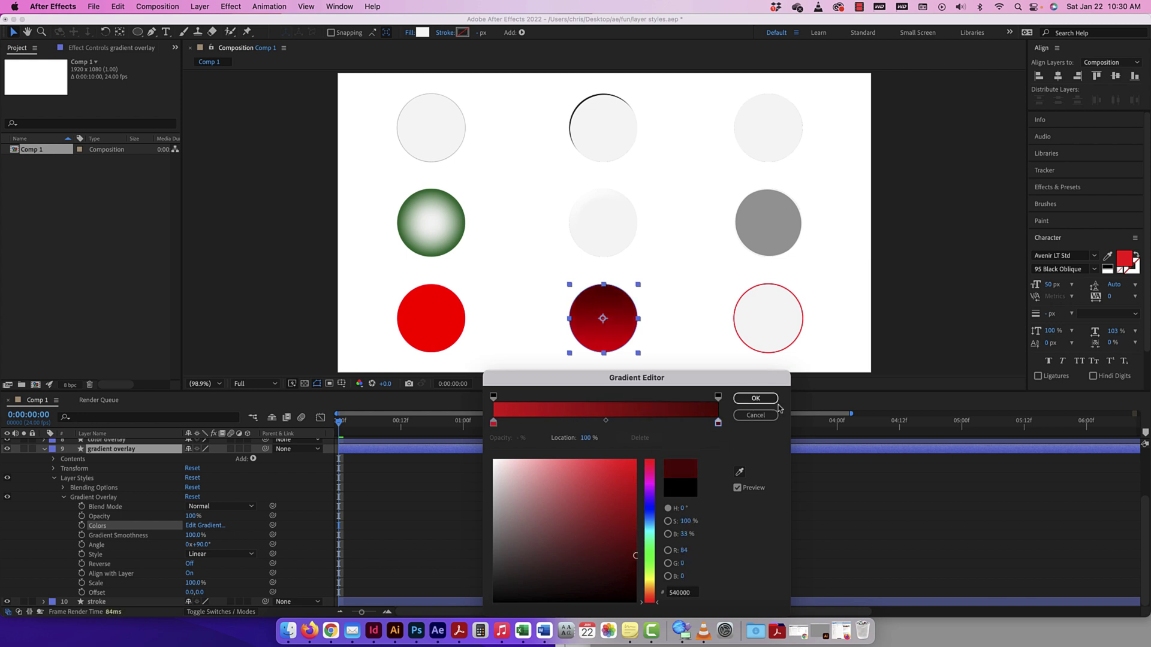
click(755, 399)
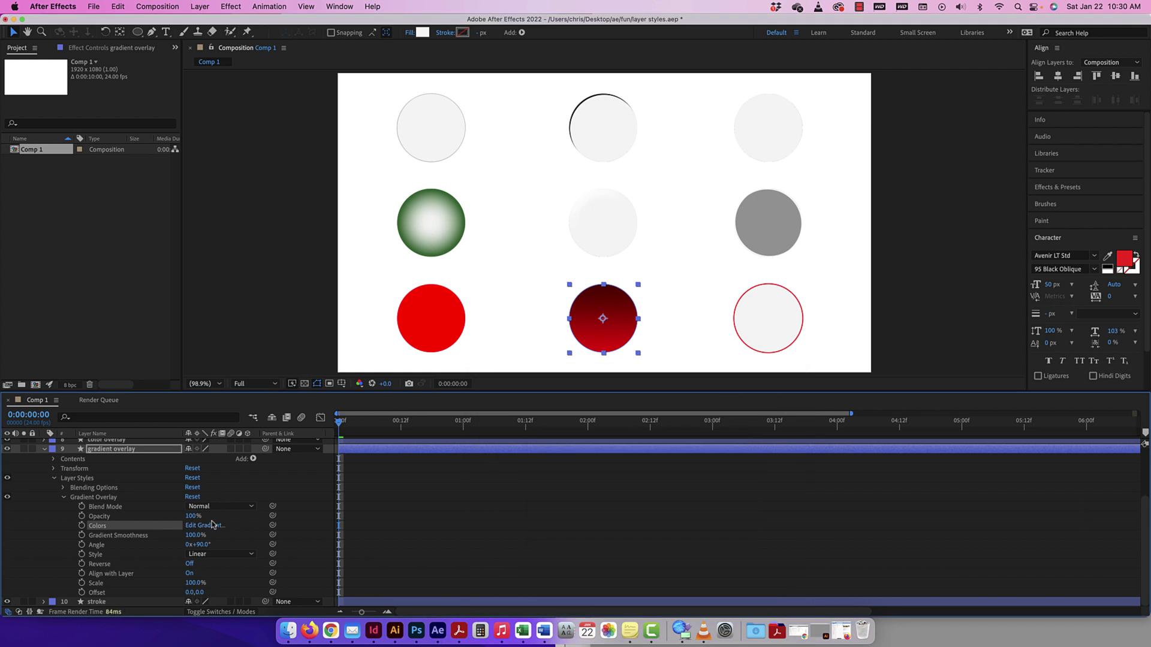
- Change the Gradient Overlay style to Radial and turn Reverse on, comparing the circle with Reverse off
click(215, 554)
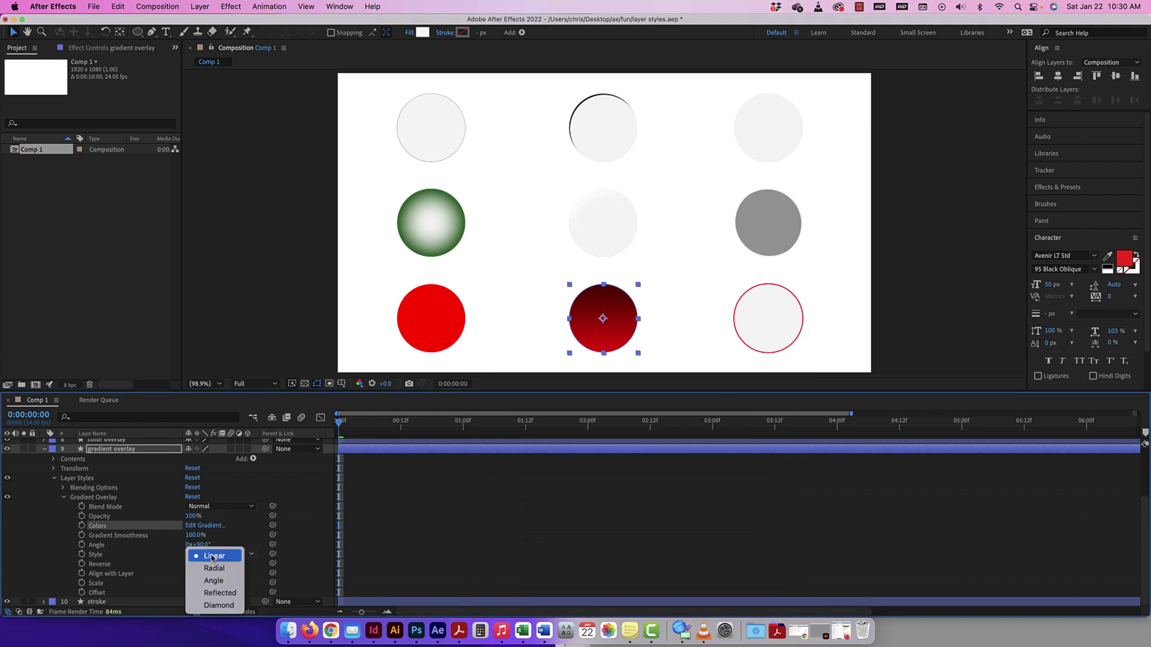
click(214, 568)
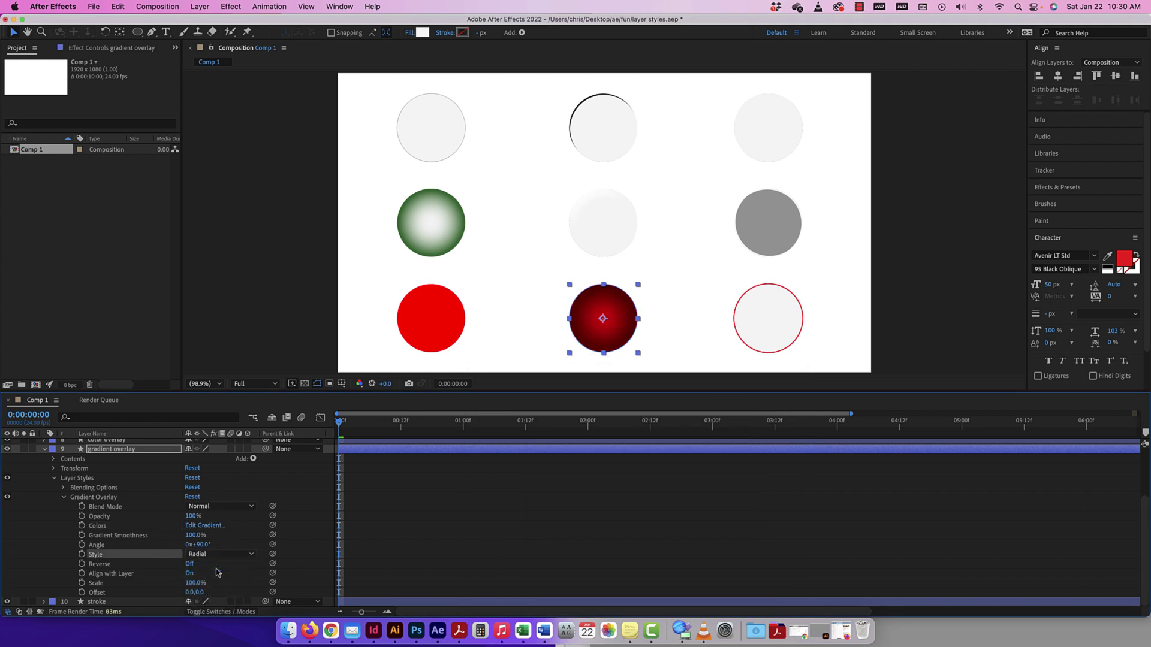
click(189, 564)
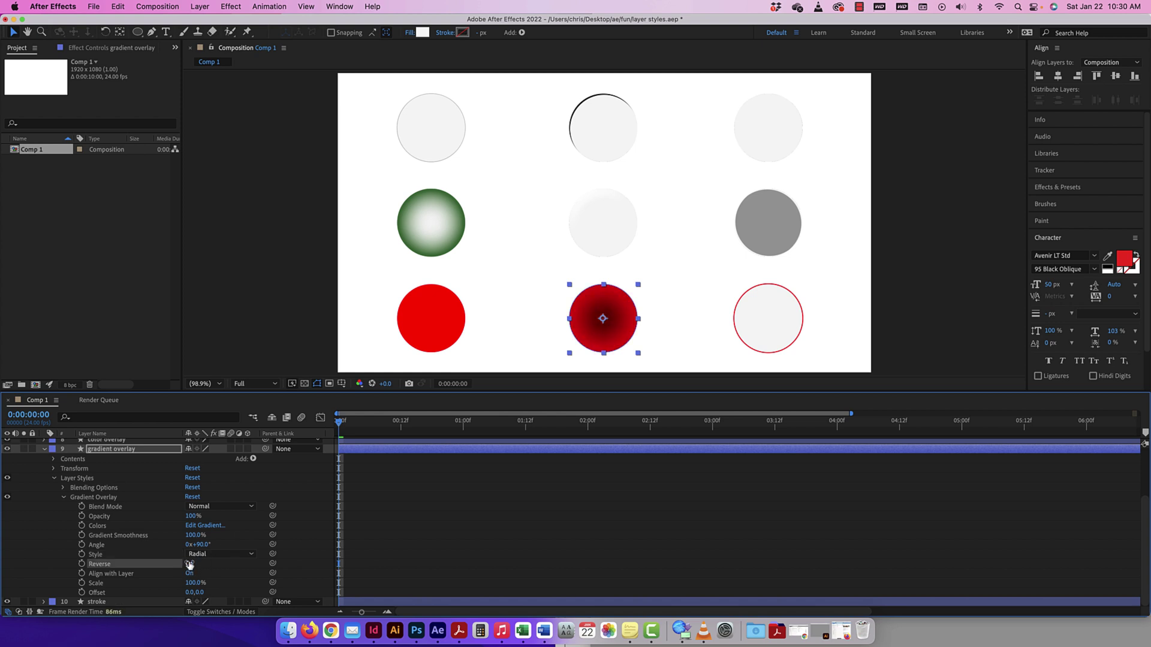
click(188, 564)
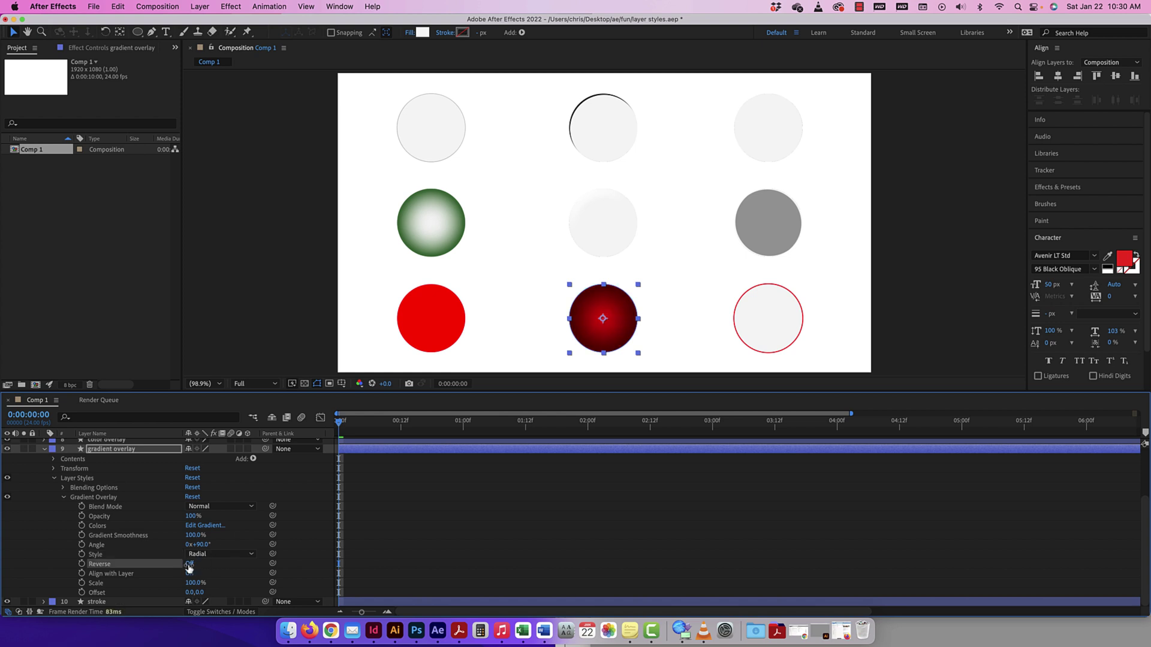
click(189, 565)
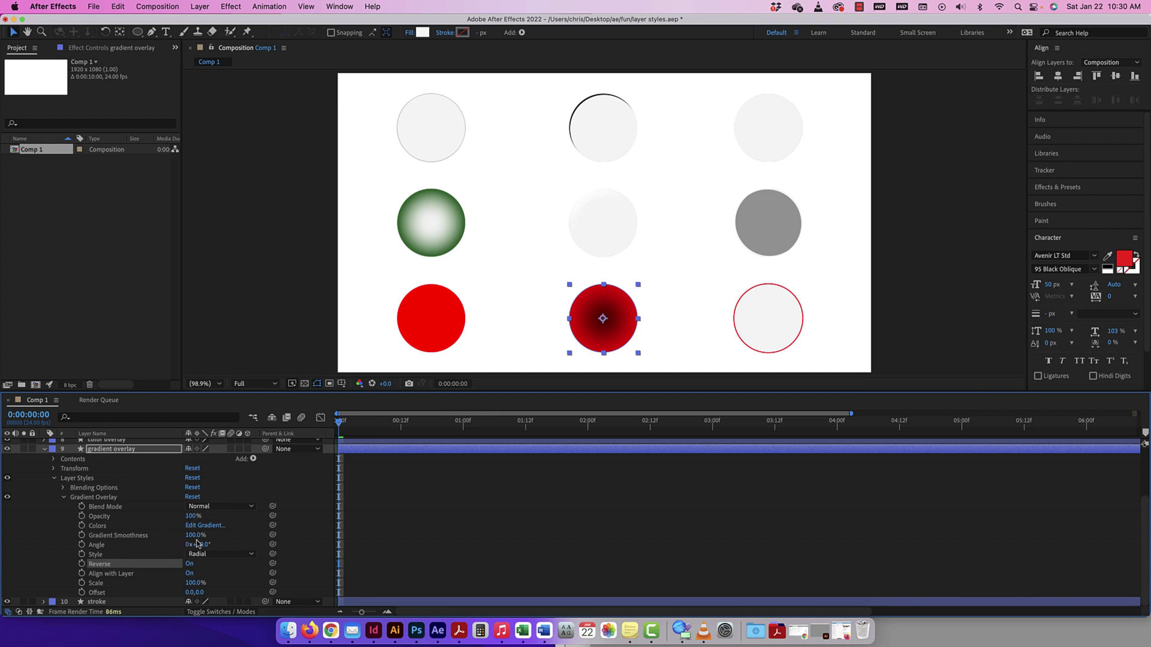
- Set the Gradient Overlay's Gradient Smoothness to 99% and Scale to 114%
drag(193, 536, 156, 603)
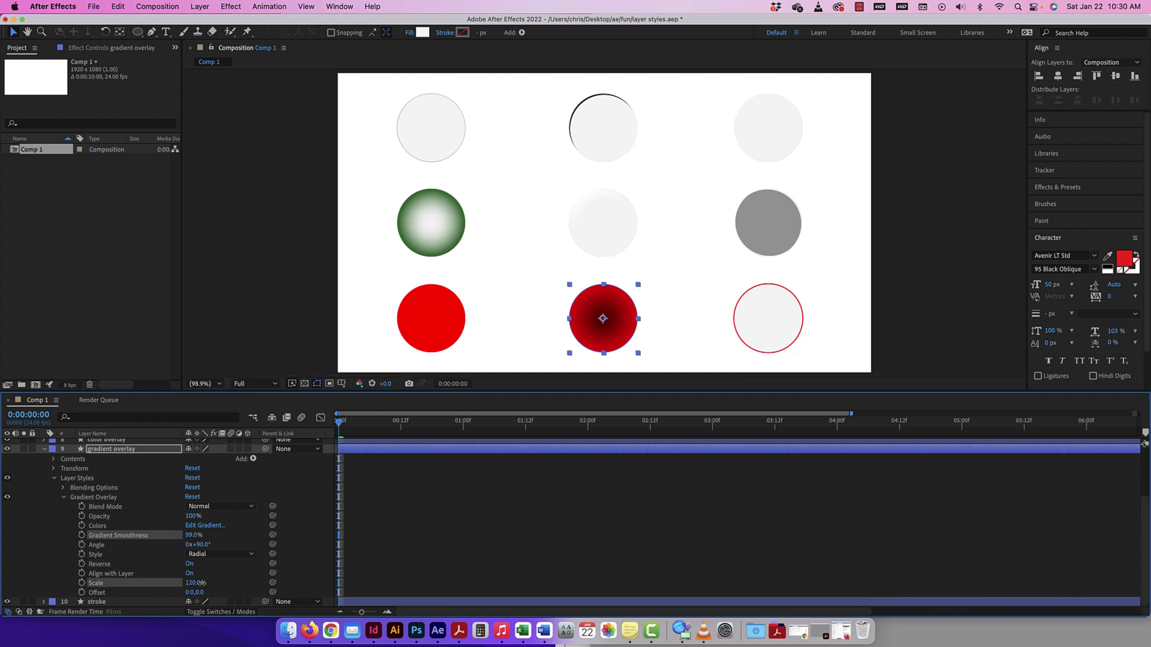
mouse_move(196, 582)
mouse_down()
mouse_move(155, 582)
mouse_move(192, 586)
mouse_up()
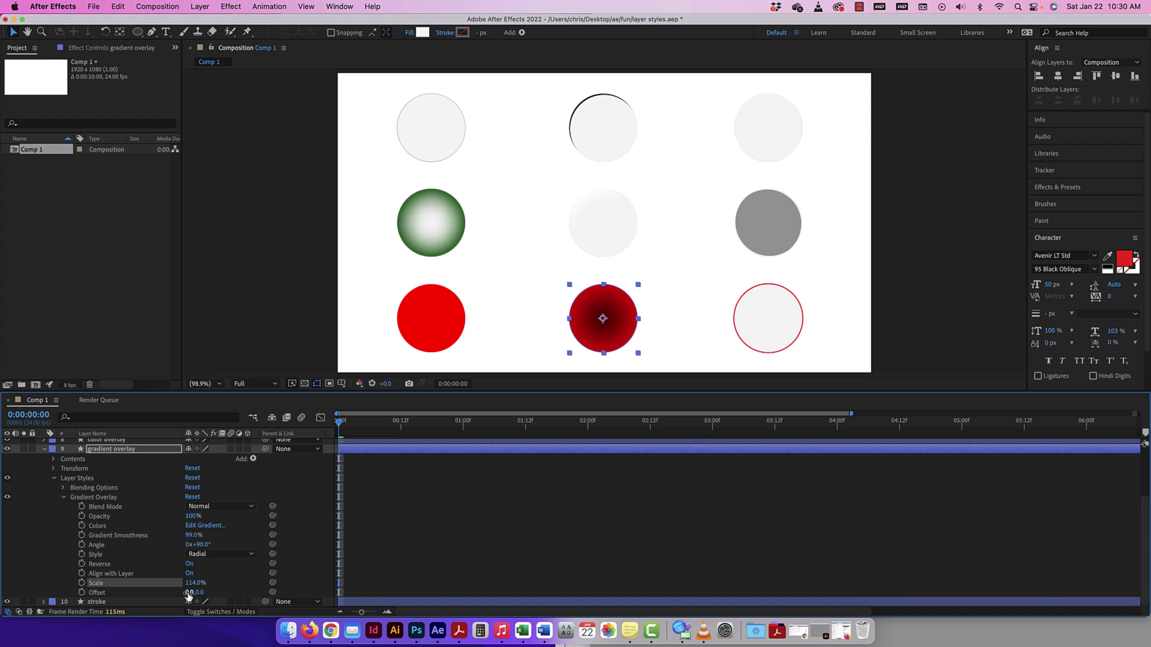
mouse_move(188, 593)
mouse_down()
mouse_move(158, 592)
mouse_move(213, 592)
mouse_move(191, 592)
mouse_up()
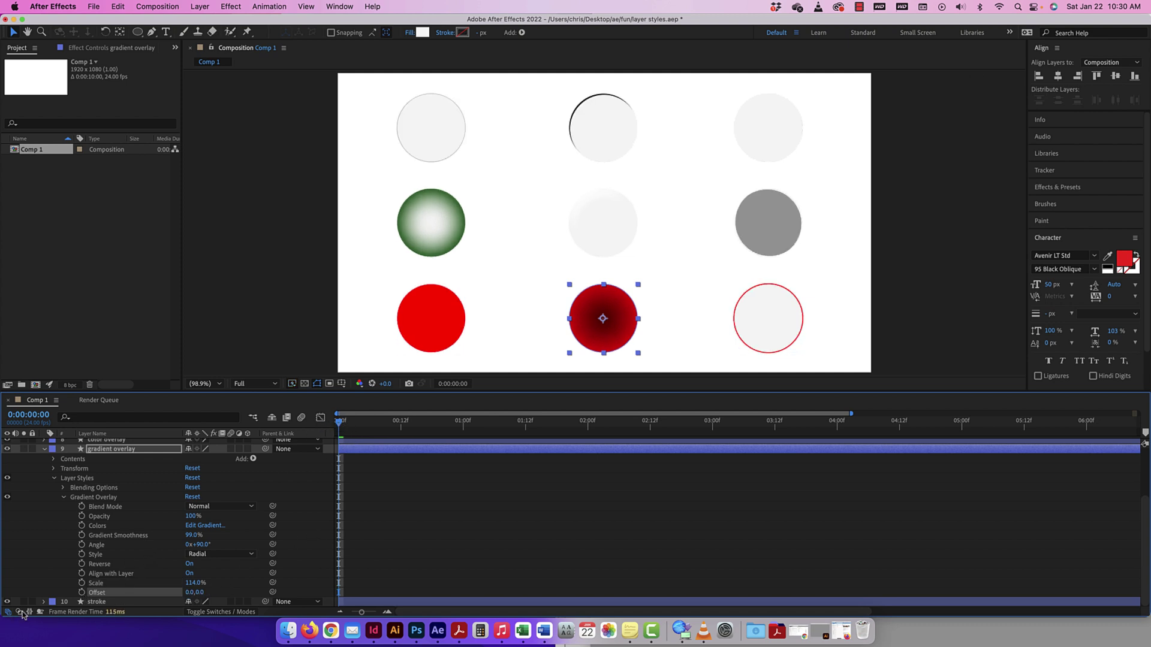
- Animate the Gradient Overlay Offset horizontally from about -129 at frame 0 to 97 at frame 12
click(81, 593)
drag(191, 592, 114, 593)
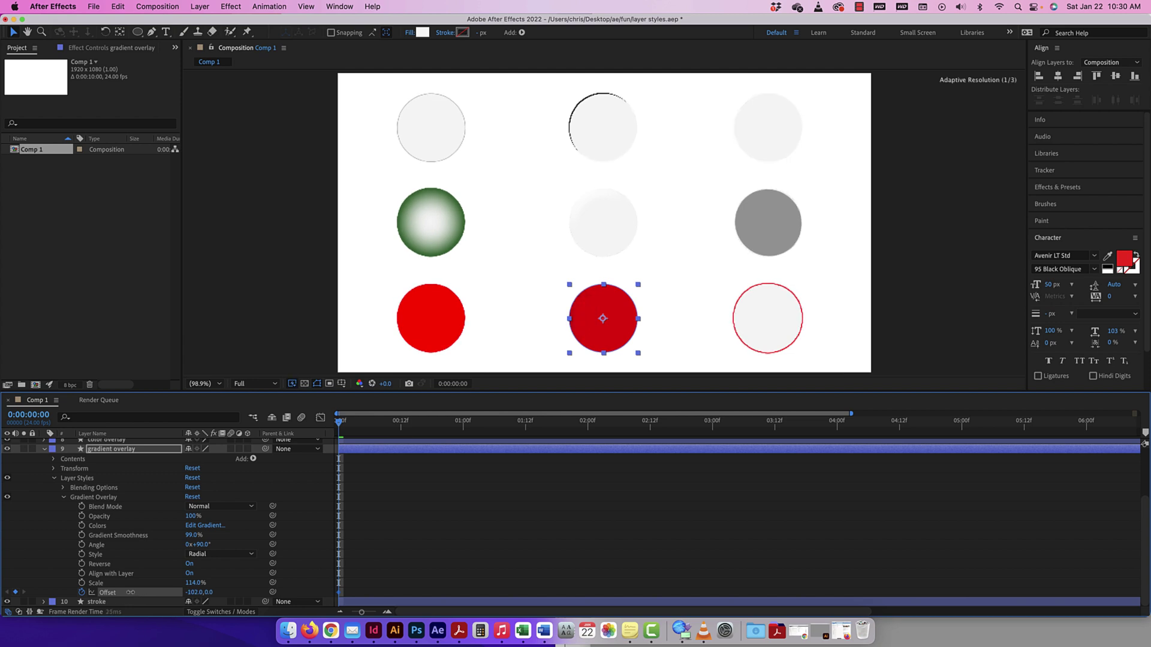
drag(332, 426, 401, 424)
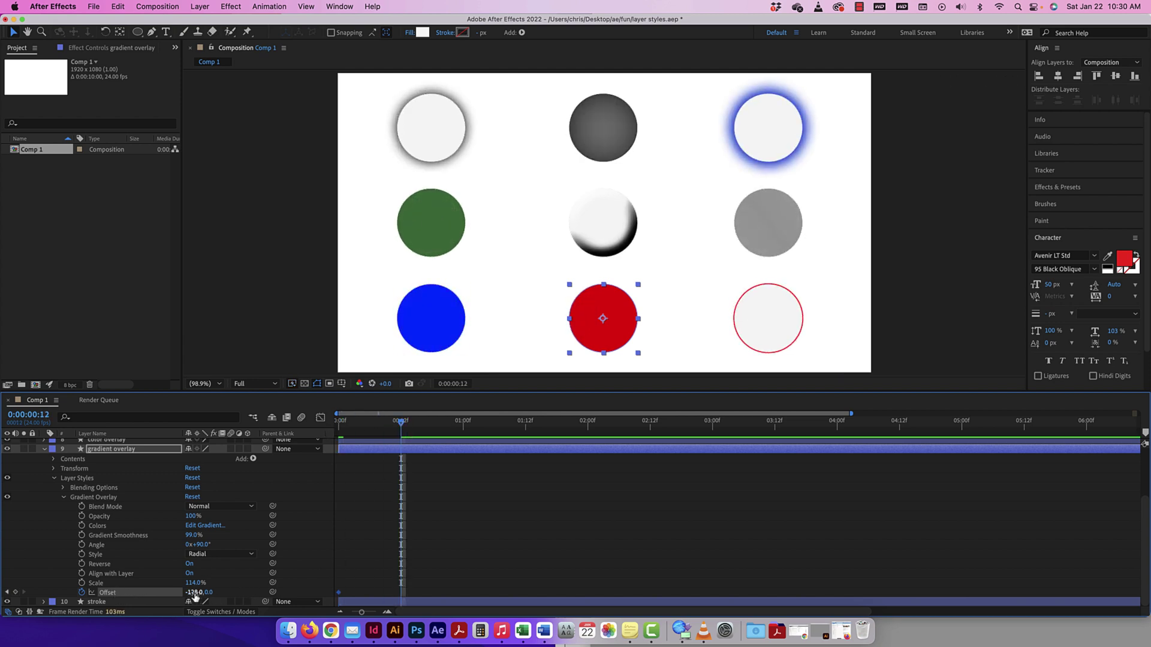
drag(191, 592, 308, 592)
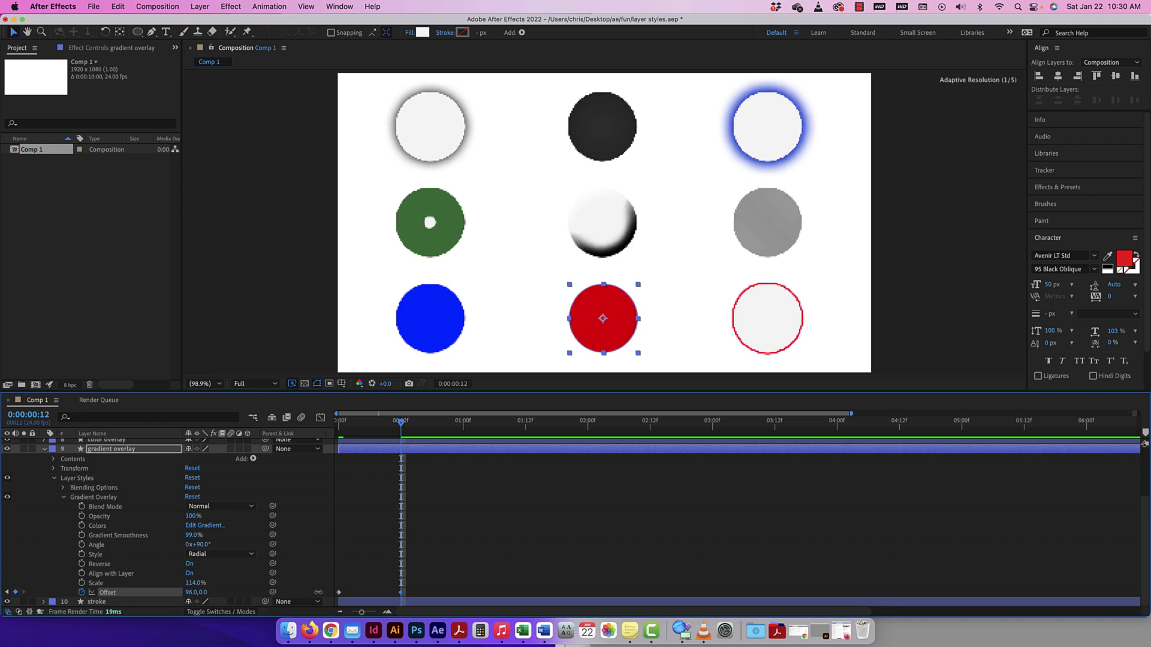
- Play the Gradient Overlay Offset animation from frame 0 and return to the start
drag(407, 424, 337, 422)
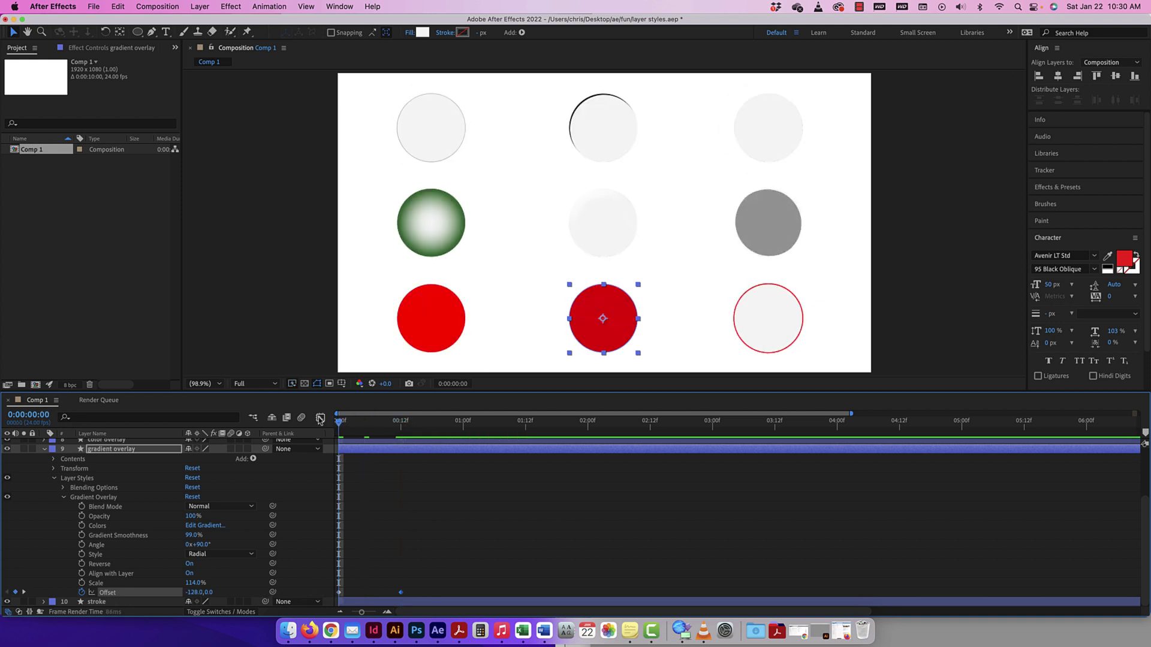
key(space)
click(603, 318)
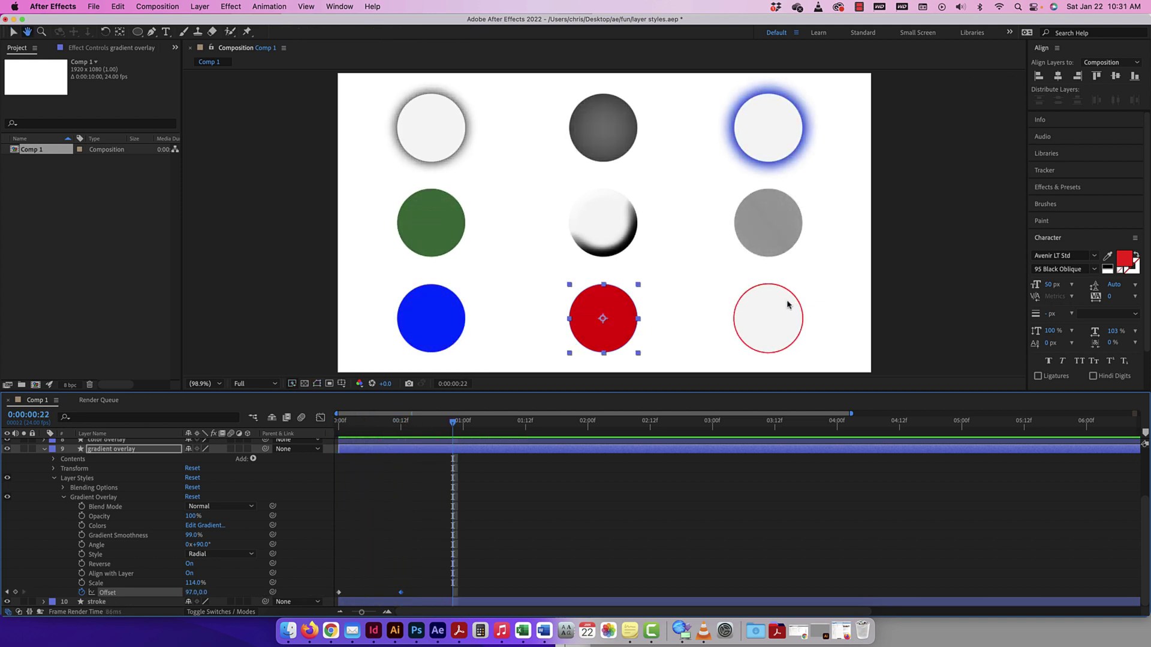
key(space)
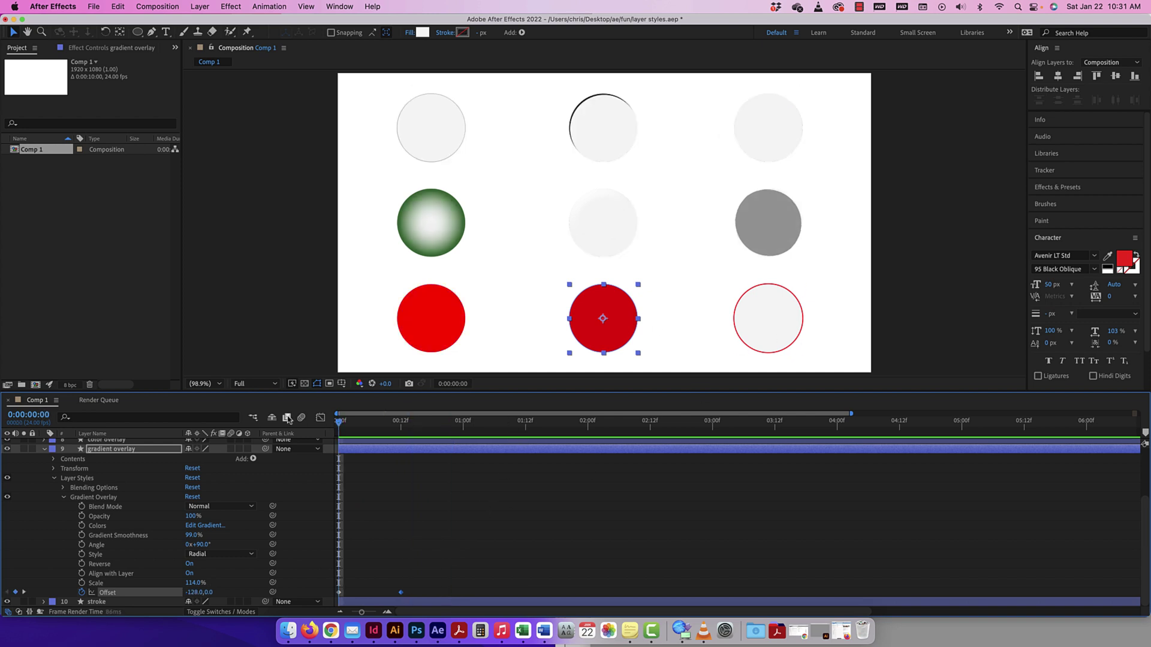
- Collapse the "gradient overlay" layer and expand the Stroke style properties of the "stroke" circle
click(43, 449)
click(44, 530)
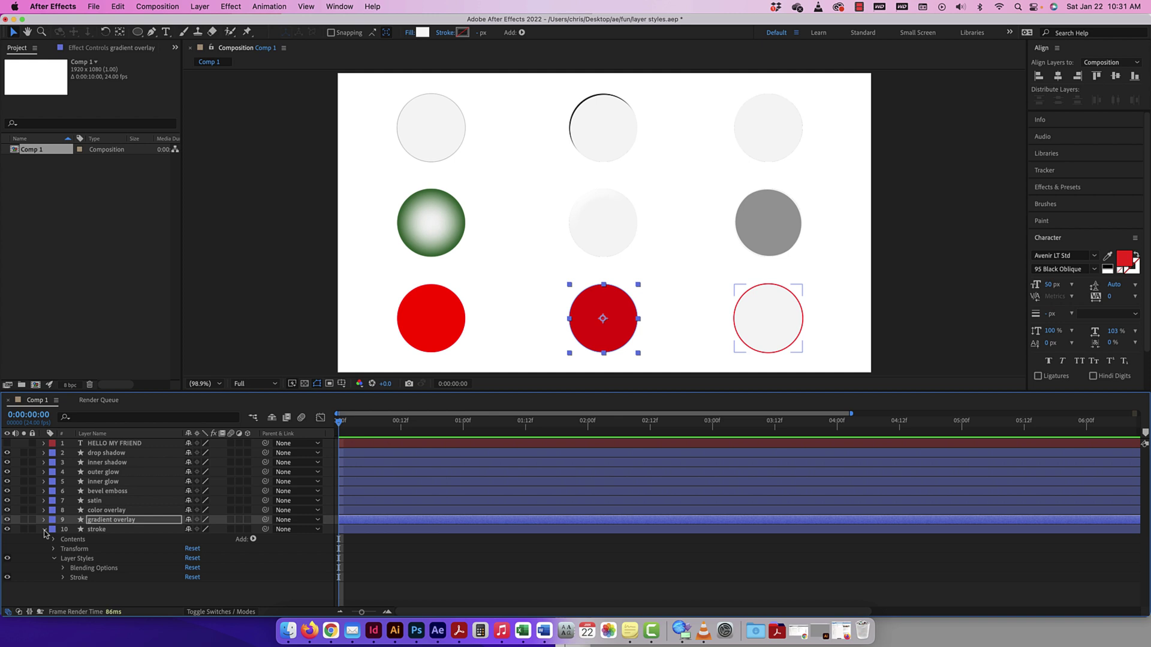
click(63, 579)
scroll(120, 575, down, 2)
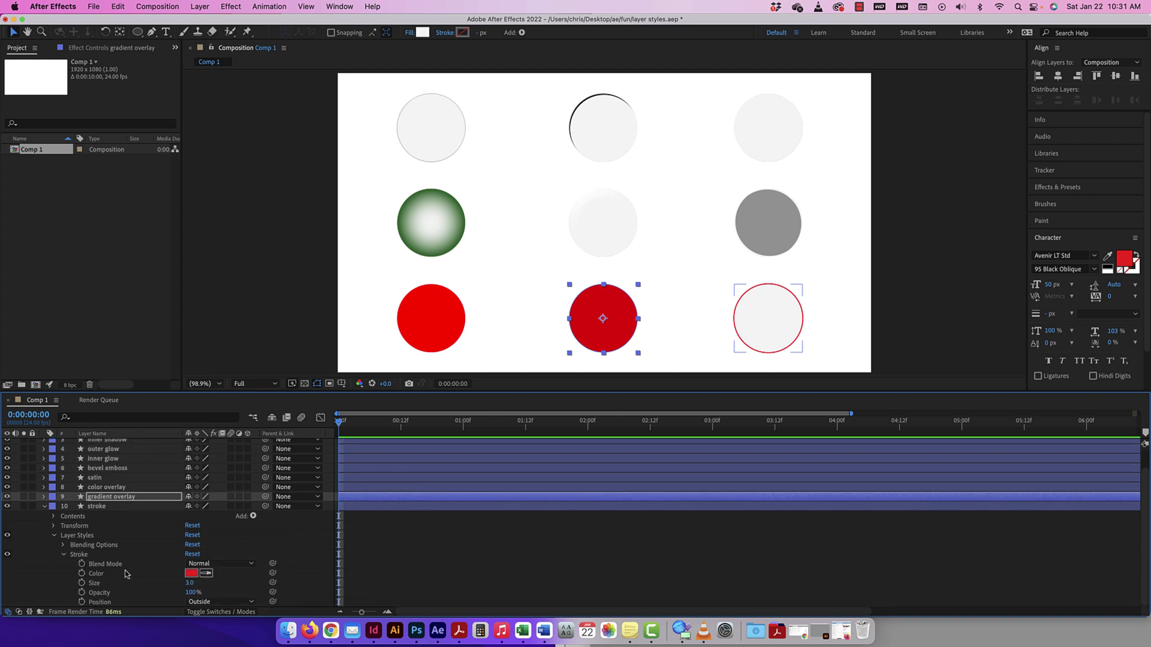
- Change the Stroke layer style color of the "stroke" circle to purple
click(192, 573)
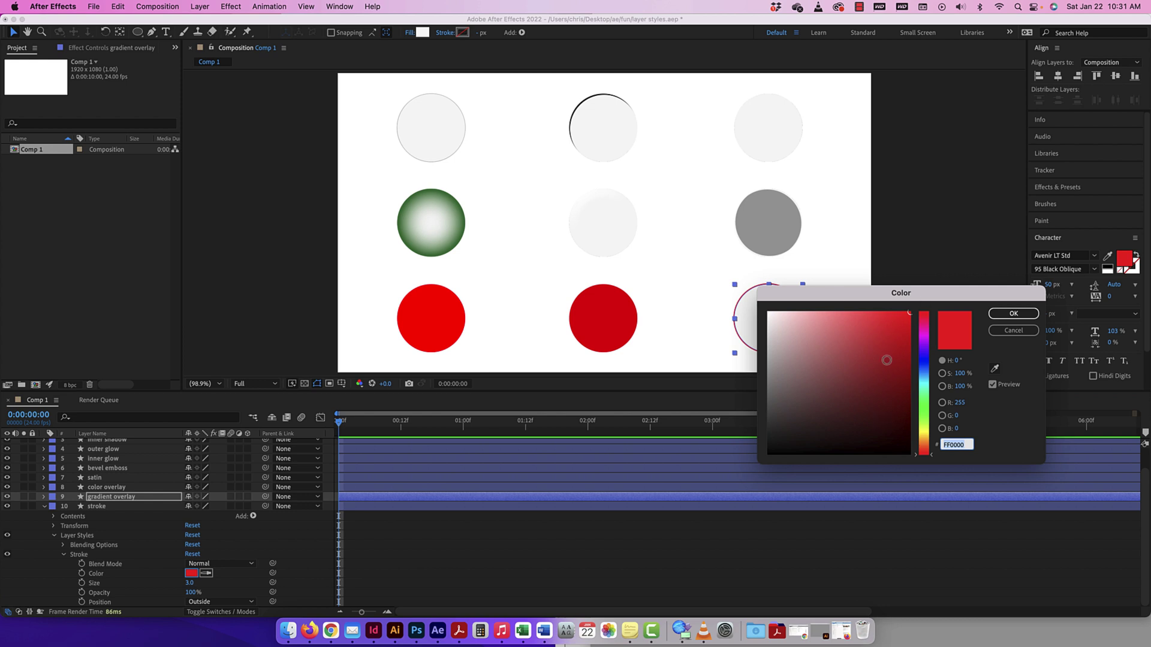
mouse_move(886, 360)
mouse_down()
mouse_move(815, 416)
mouse_move(846, 403)
mouse_up()
mouse_move(924, 400)
mouse_down()
mouse_move(924, 413)
mouse_move(928, 337)
mouse_up()
drag(897, 373, 904, 354)
click(1013, 313)
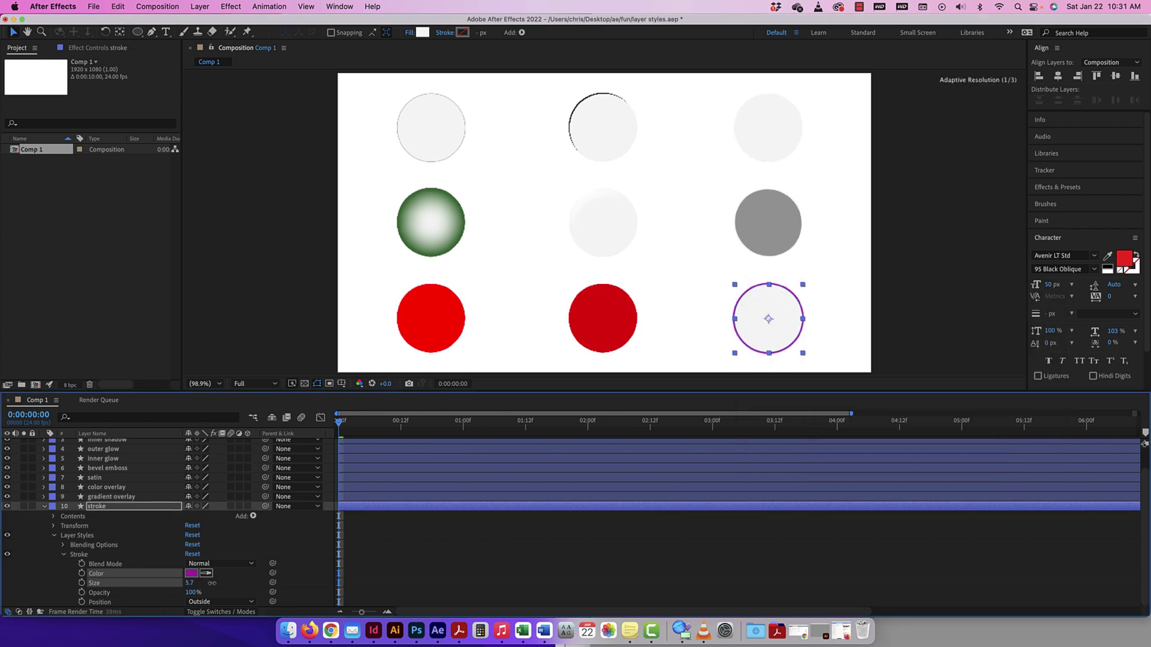
- Try very wide and thin outlines with the Stroke Size, settle on a Size of 12, and set the Stroke Opacity to 95%
mouse_move(191, 583)
mouse_down()
mouse_move(402, 574)
mouse_move(390, 575)
mouse_up()
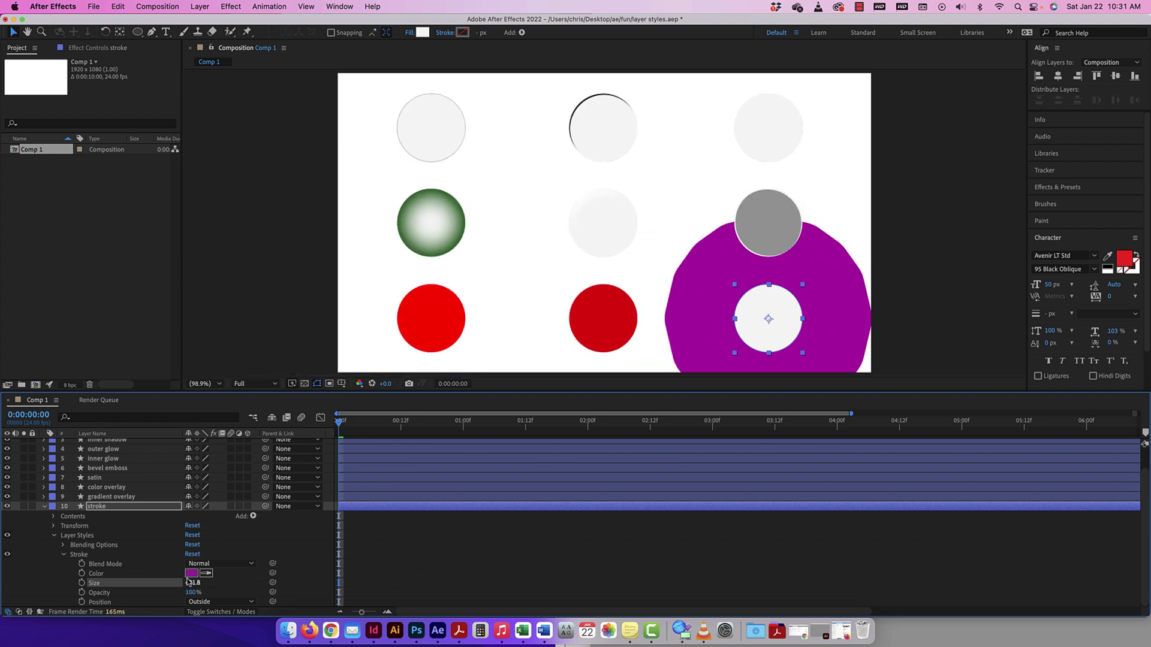
drag(191, 587, 359, 577)
drag(192, 583, 68, 592)
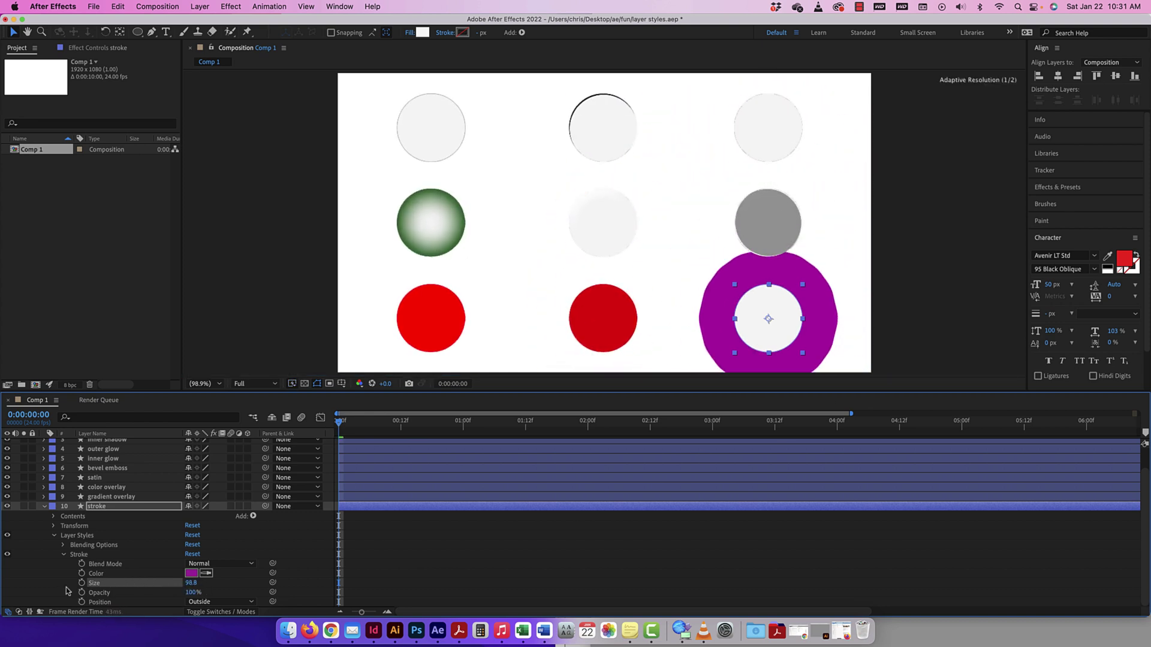
text(10)
key(Return)
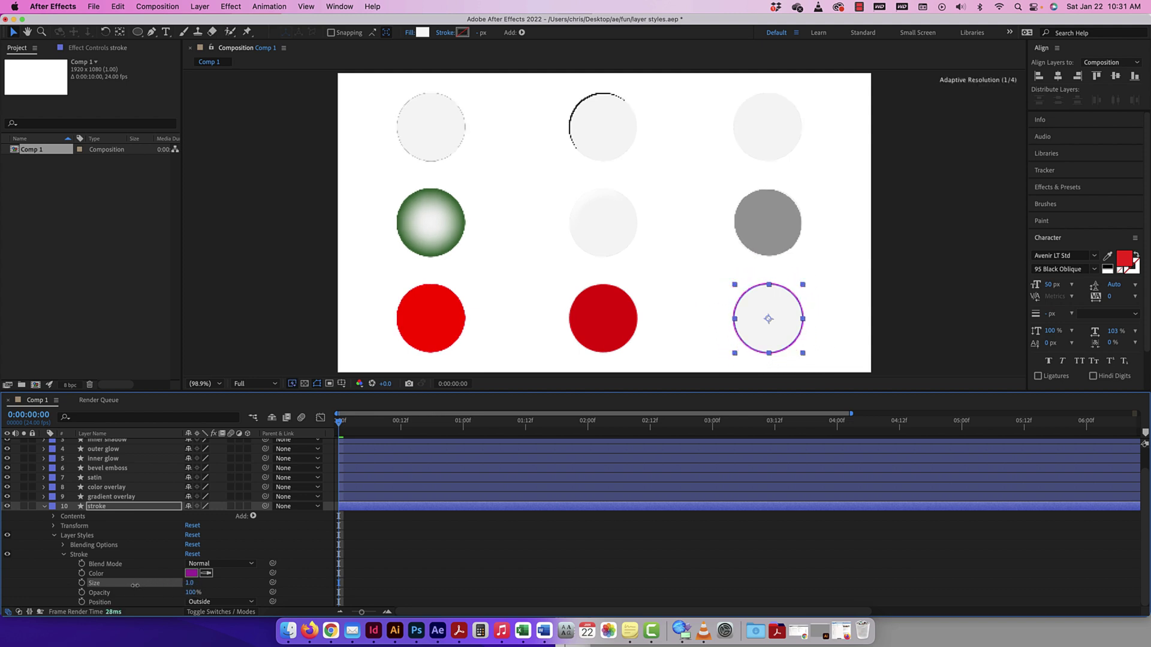
drag(140, 585, 188, 596)
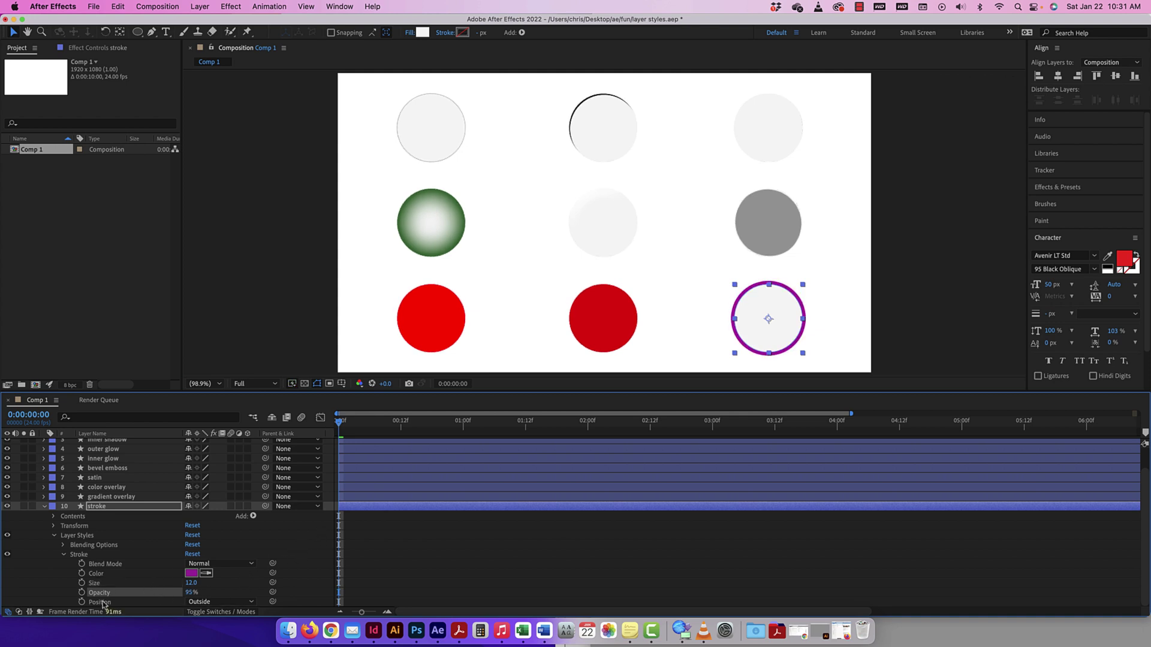
- Compare the Outside and Inside stroke positions on the circle and set the Stroke Position to Center
click(209, 602)
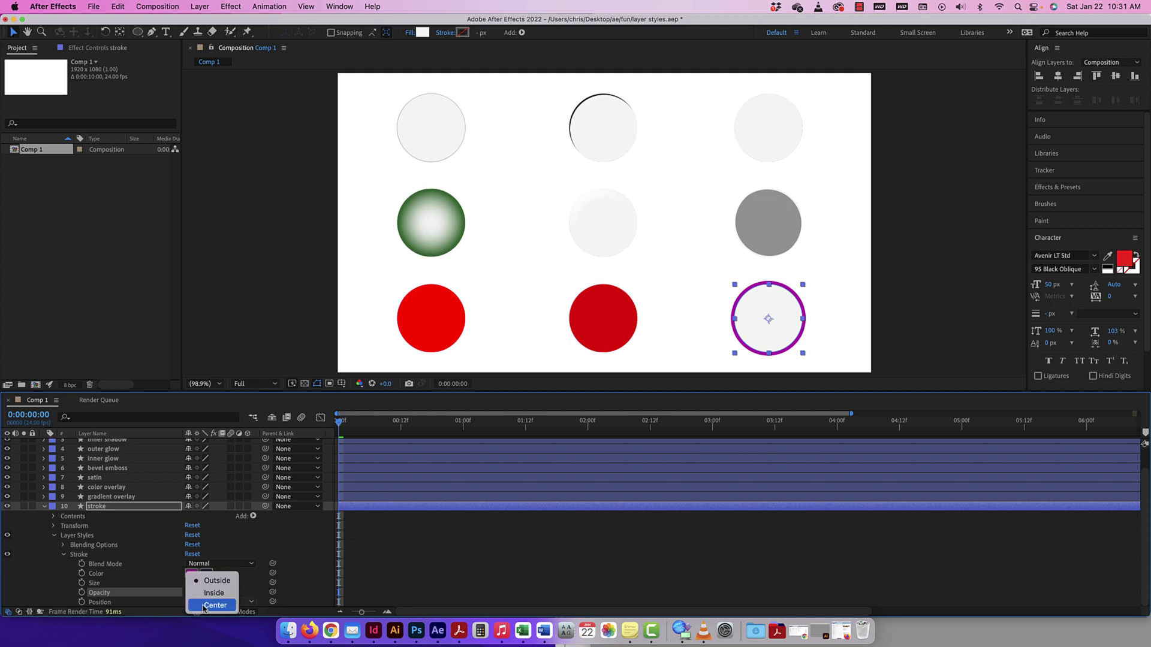
click(139, 603)
click(204, 602)
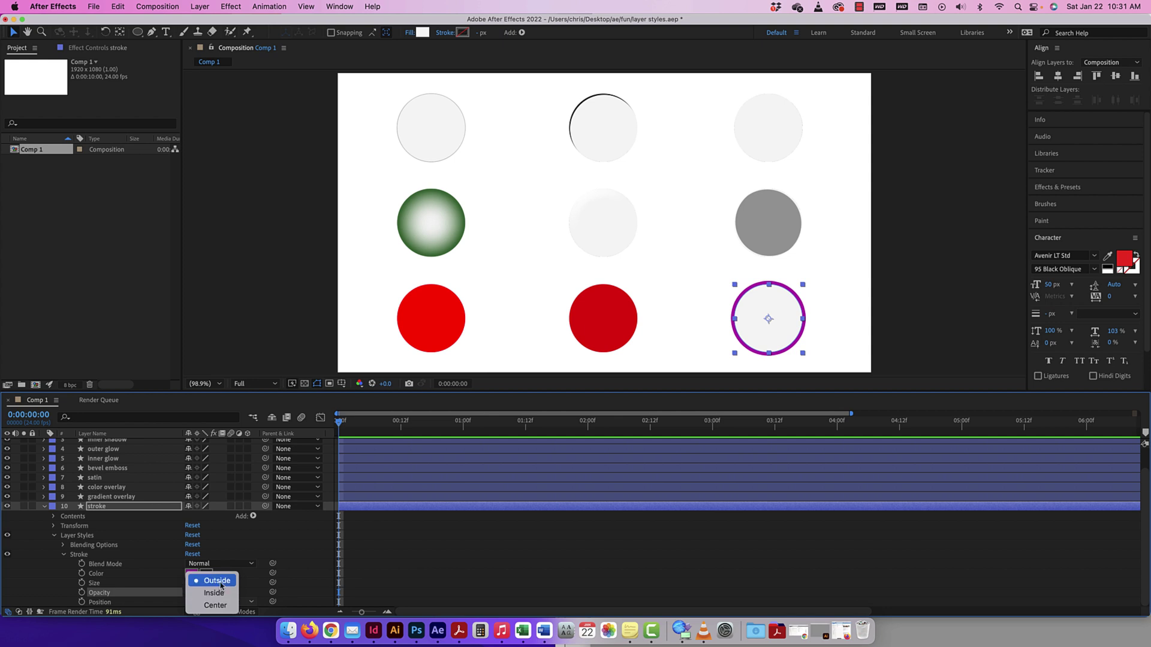
click(218, 583)
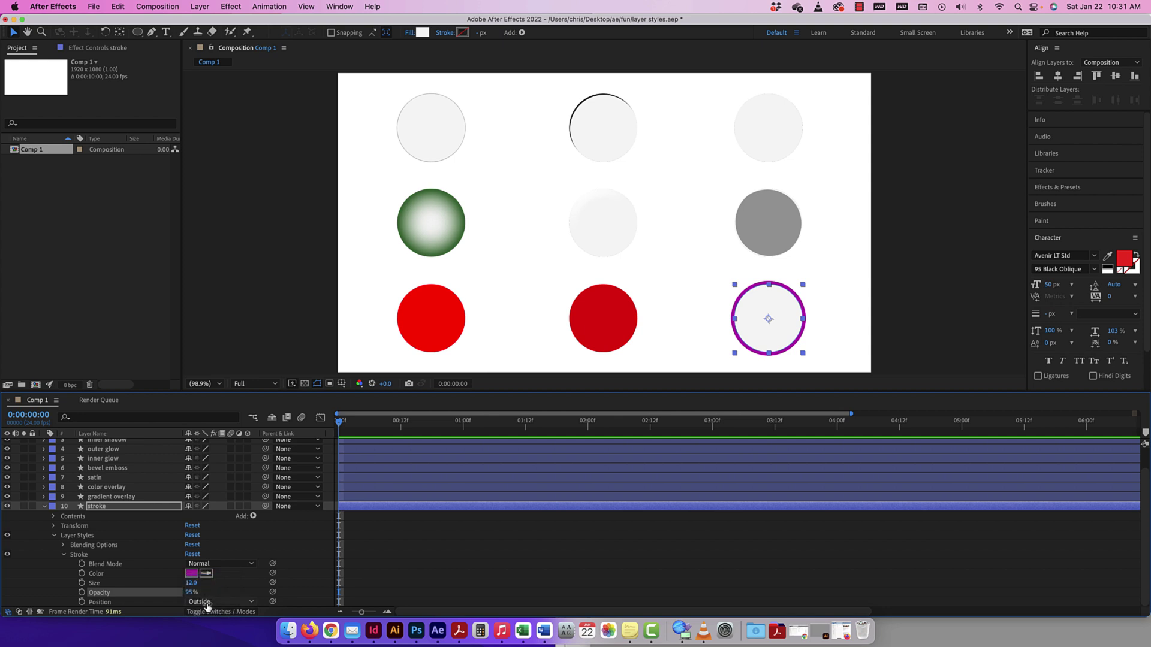
click(207, 603)
click(217, 593)
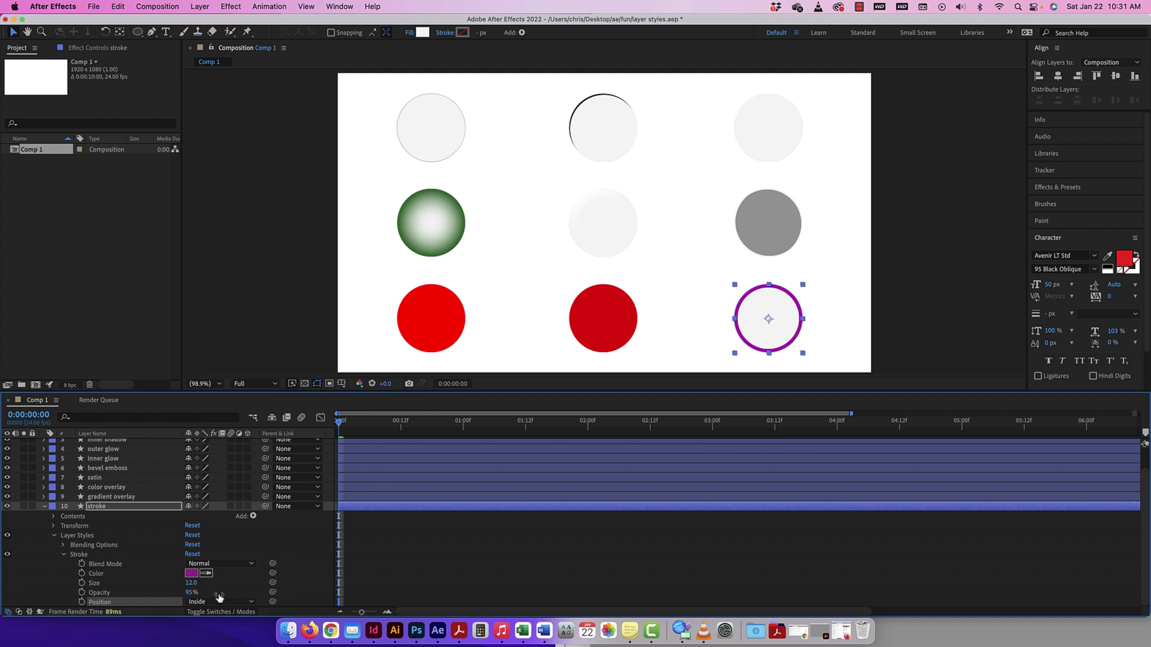
click(218, 601)
click(216, 606)
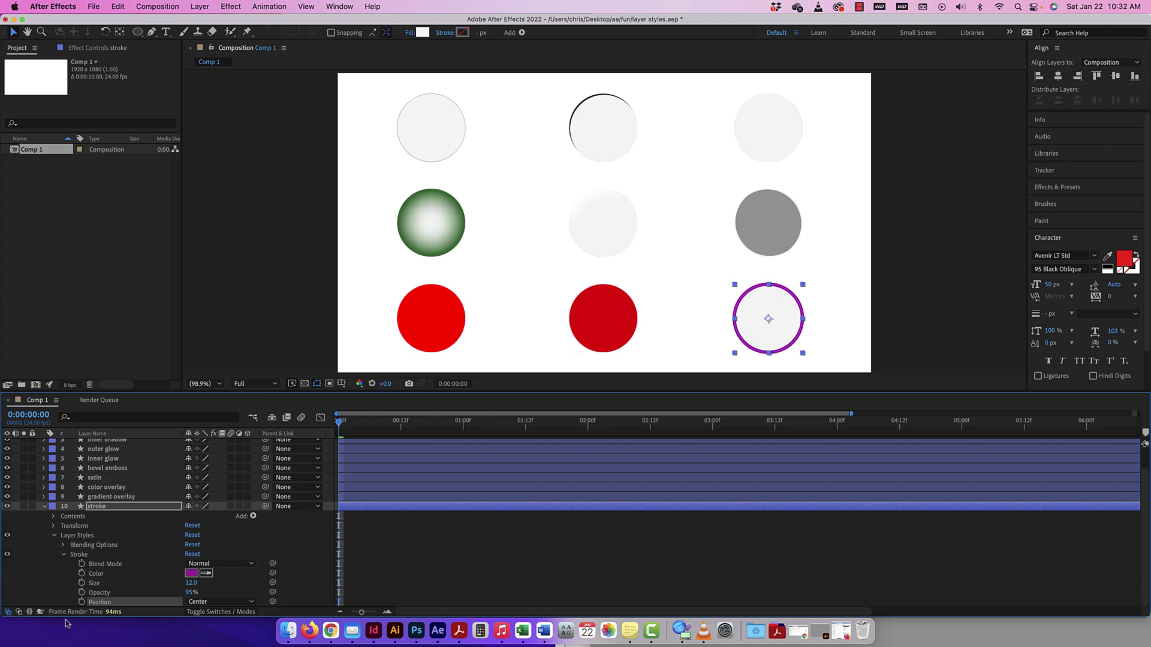
- Animate the Stroke Opacity of the "stroke" circle with keyframes from 0% at the first frame to 100% at 0:00:00:12
click(82, 592)
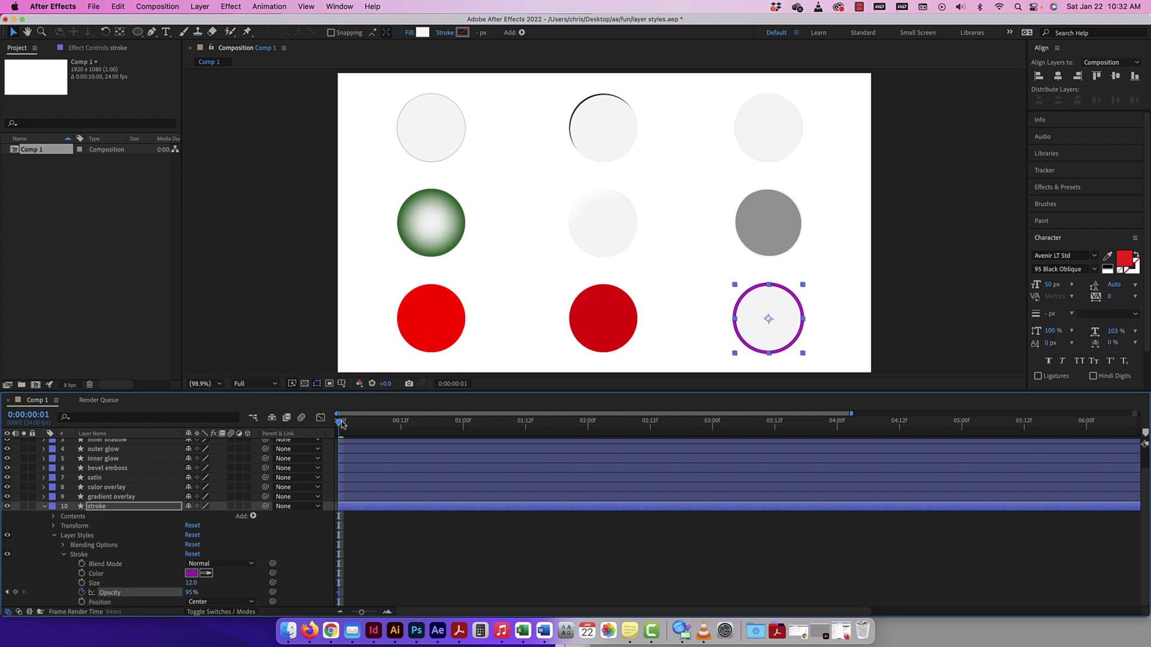
key(space)
key(space)
drag(186, 592, 150, 593)
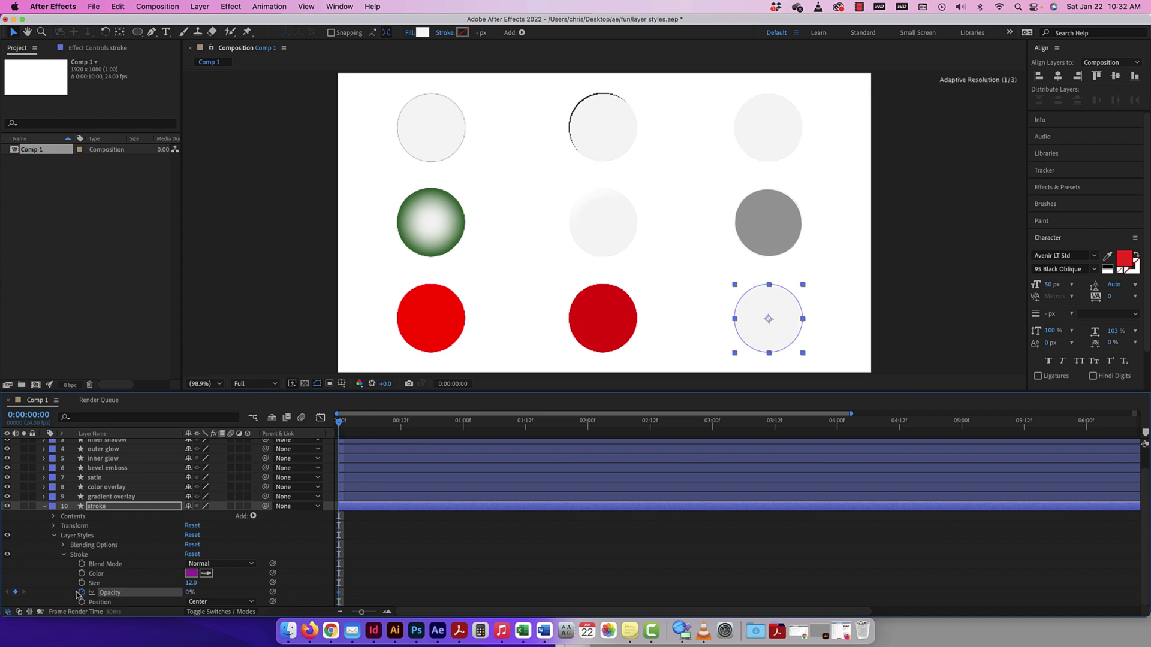
drag(340, 421, 400, 422)
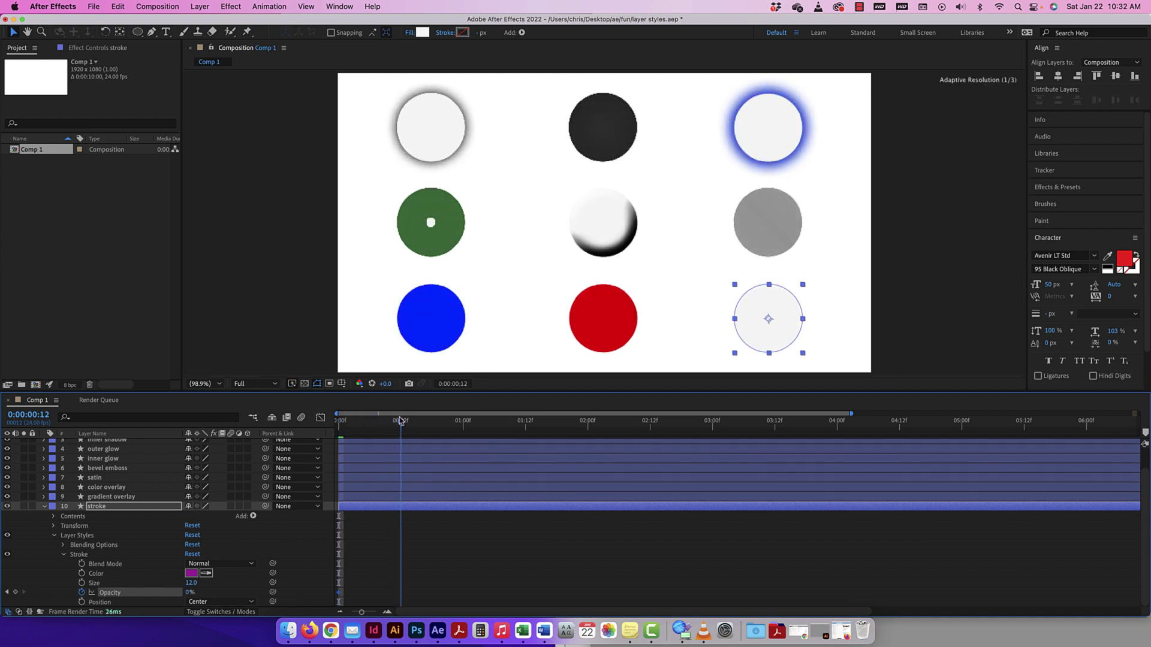
drag(190, 592, 272, 588)
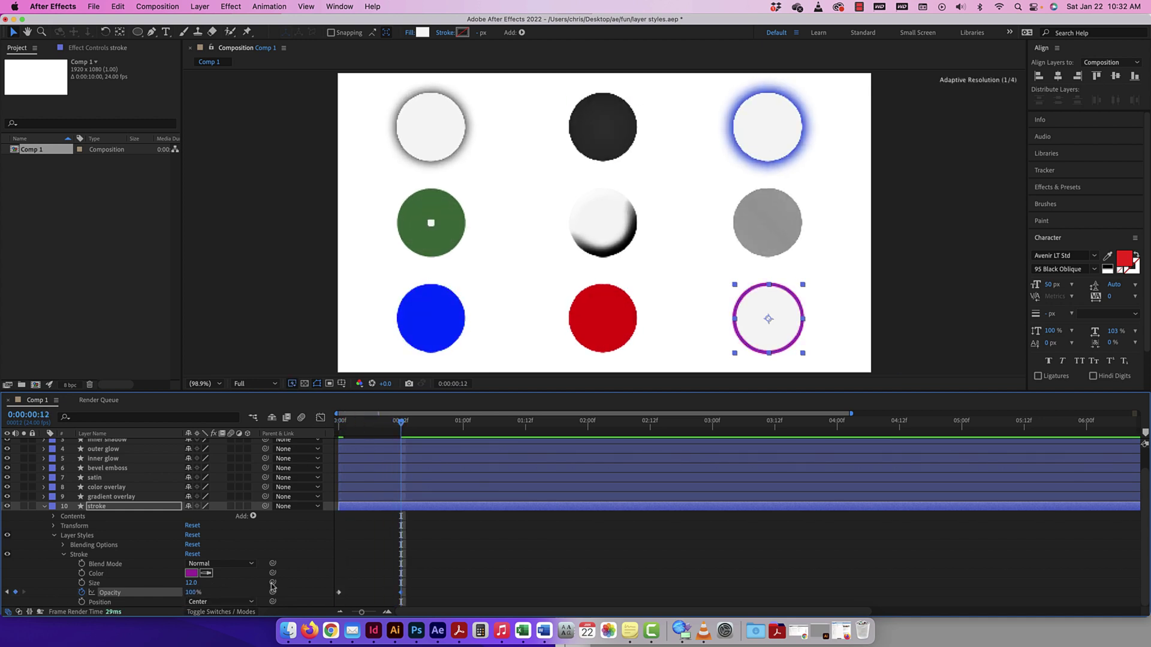
- Preview the circles' layer style animations from the start, checking the 12-frame mark and returning to the first frame
key(Page_Up)
drag(396, 424, 339, 423)
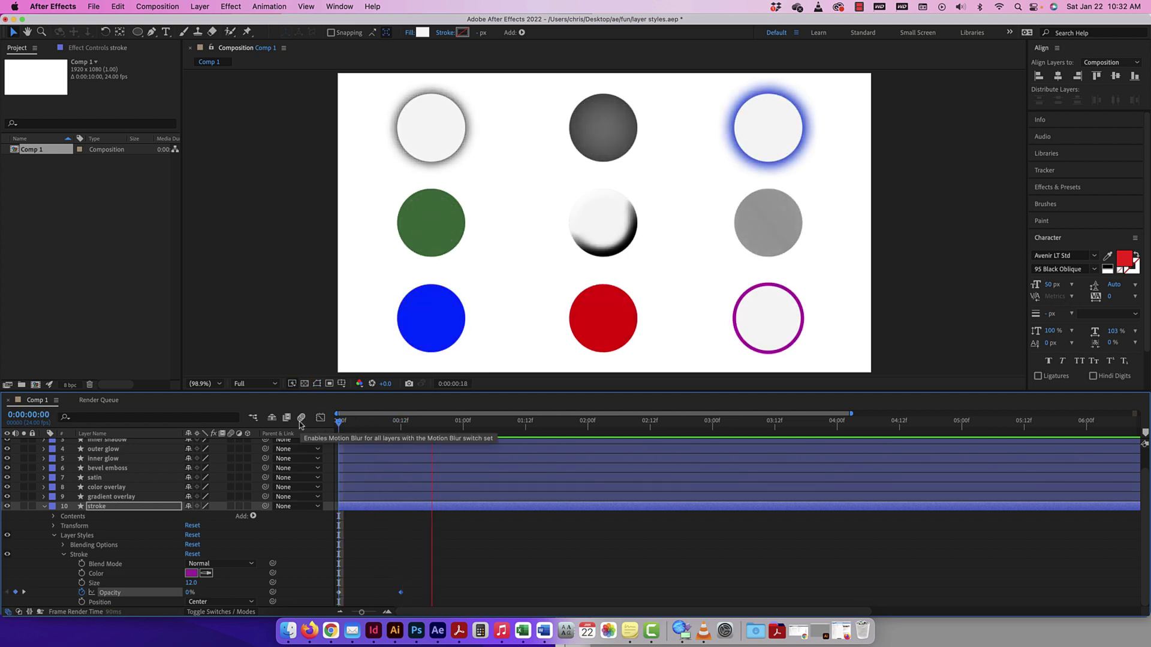
click(558, 426)
mouse_move(558, 430)
mouse_down()
mouse_move(332, 426)
mouse_move(401, 423)
mouse_up()
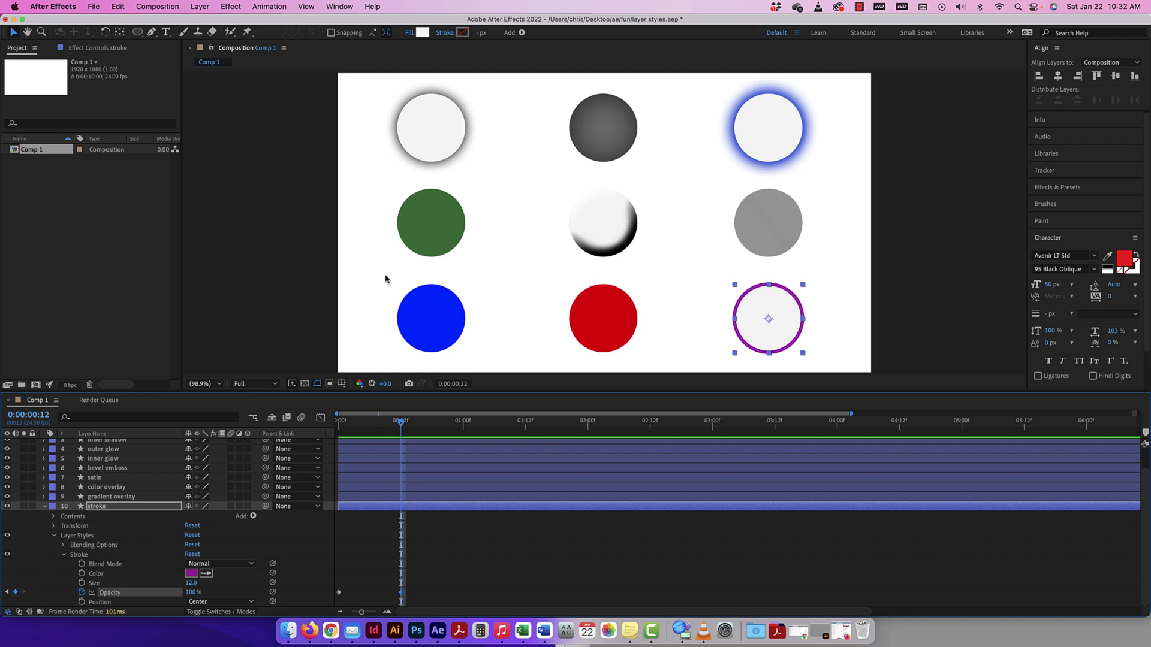
drag(401, 424, 339, 424)
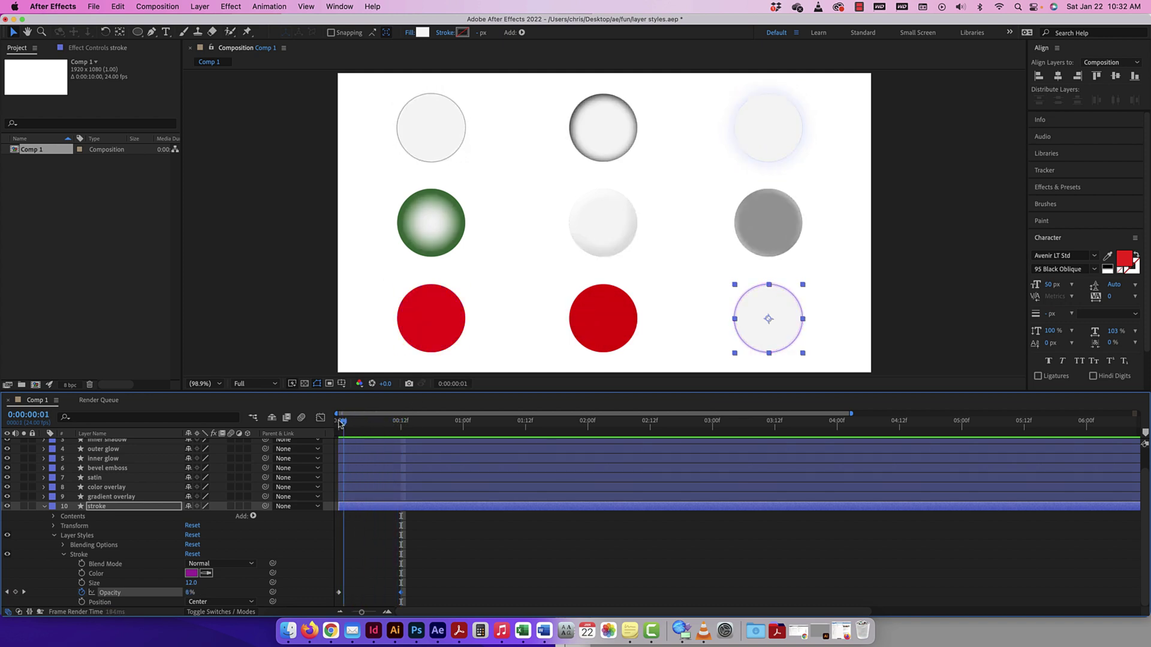
- Expand the "inner glow" layer and review its Inner Glow properties, including the keyframed Choke
click(44, 478)
click(43, 478)
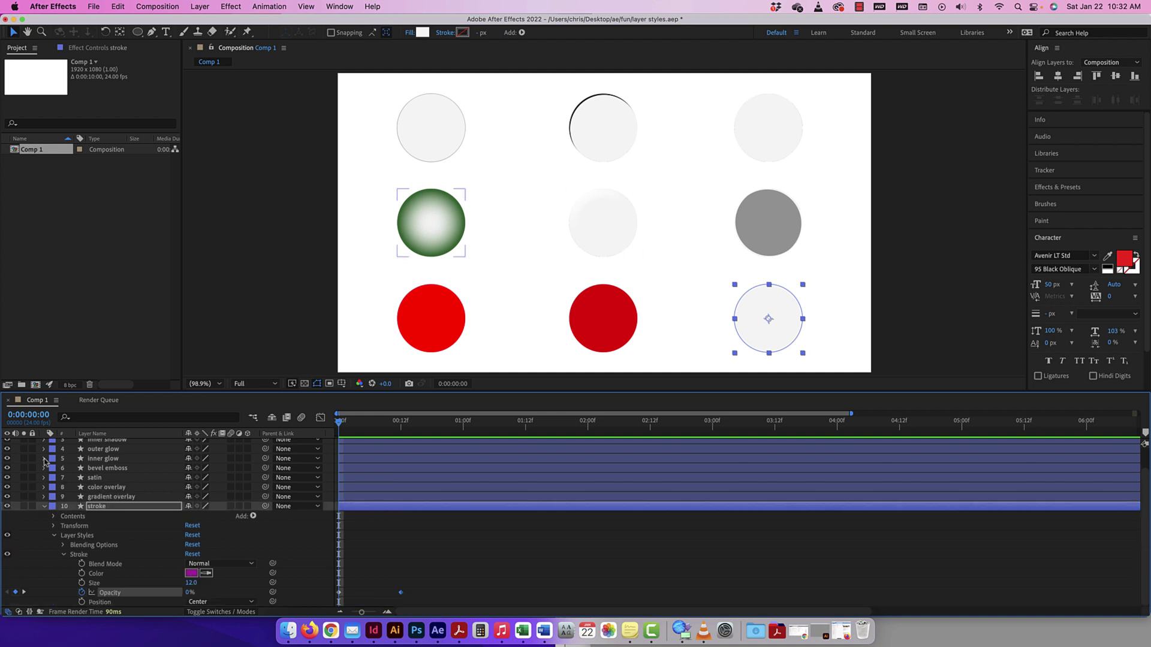
click(44, 459)
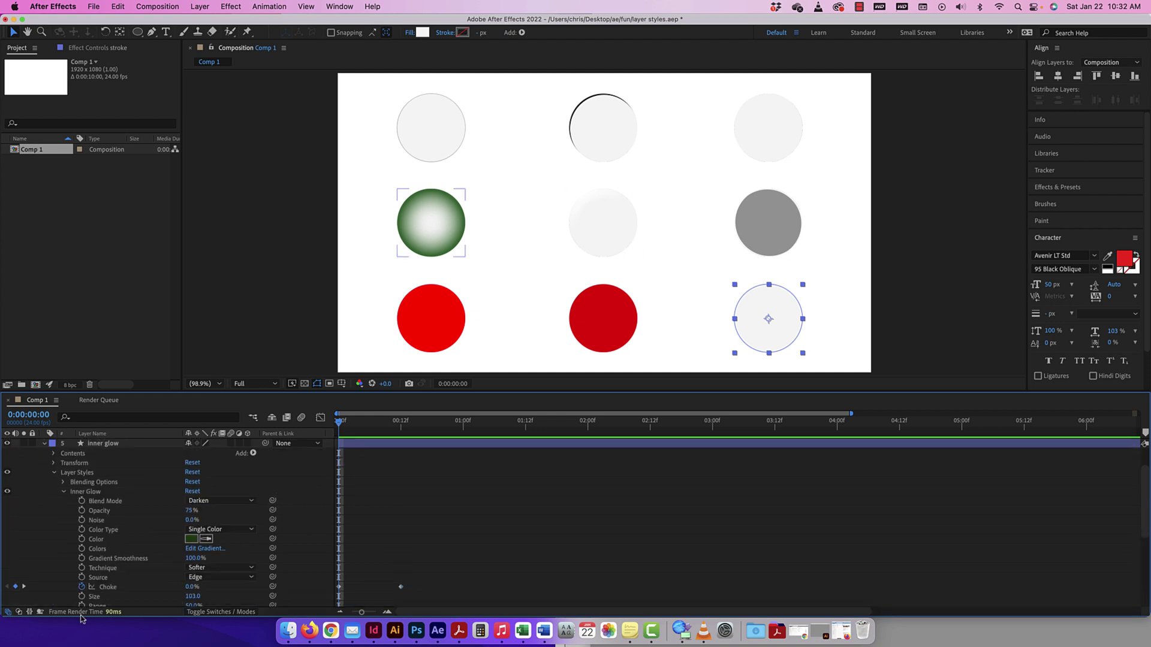
scroll(82, 541, down, 2)
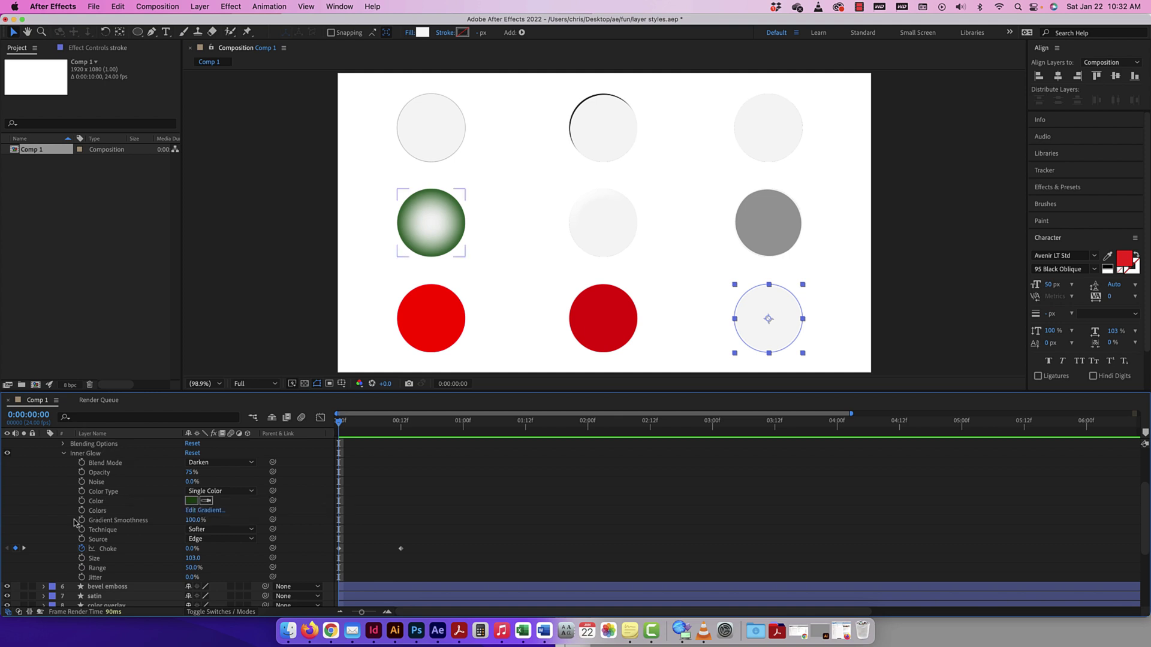